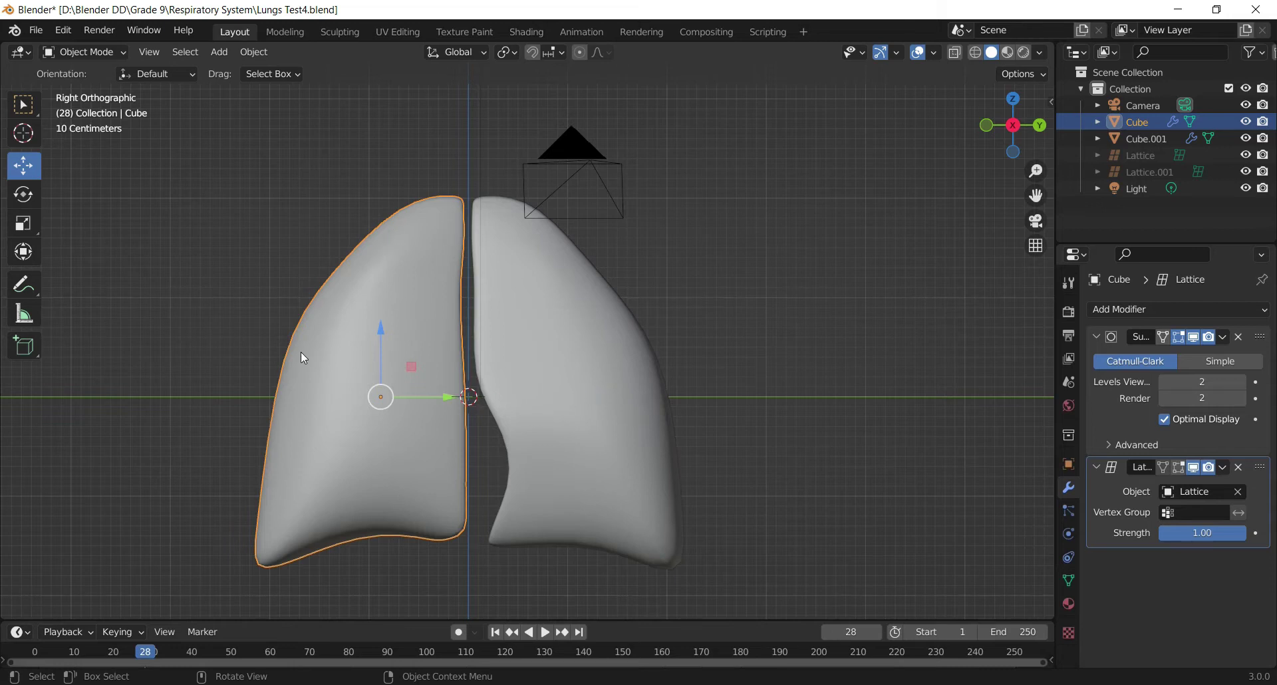
# - Examine the two lung models from several angles and preview them in the Sculpting workspace, returning to Layout
pyautogui.moveTo(1009, 137); pyautogui.dragTo(977, 133)
pyautogui.moveTo(1050, 158); pyautogui.dragTo(748, 300)
pyautogui.click(717, 320)
pyautogui.click(429, 382)
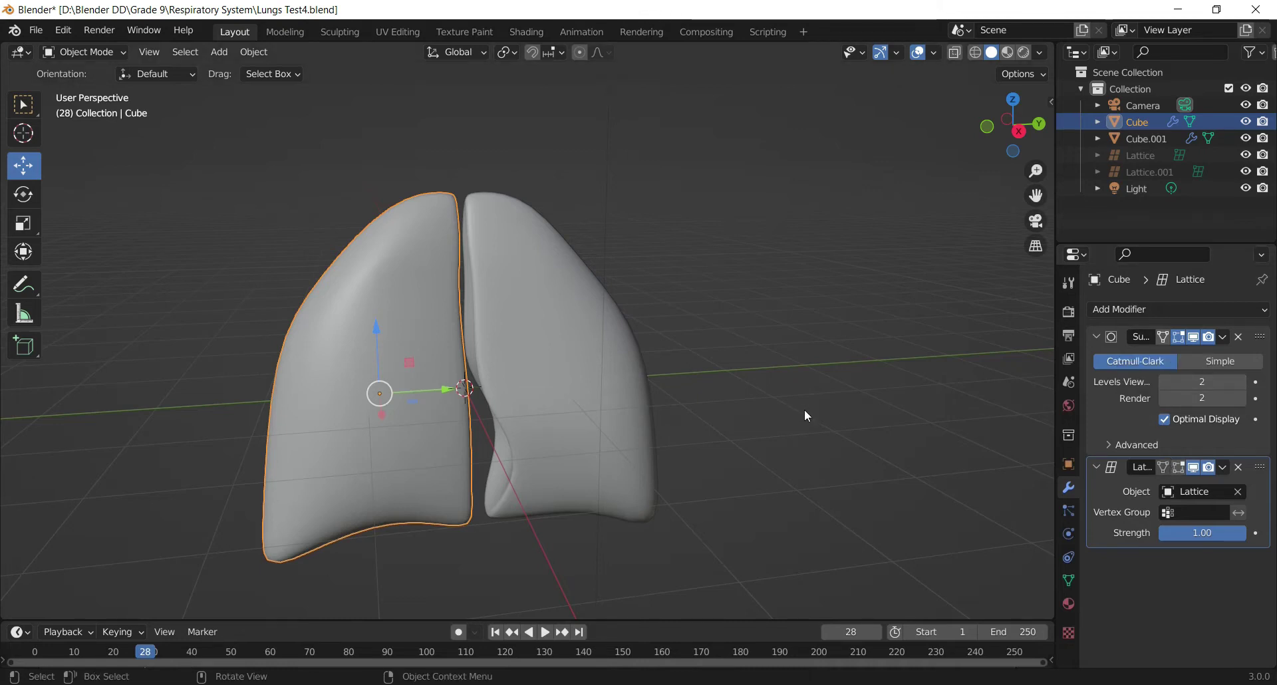
pyautogui.moveTo(1003, 139); pyautogui.dragTo(873, 198)
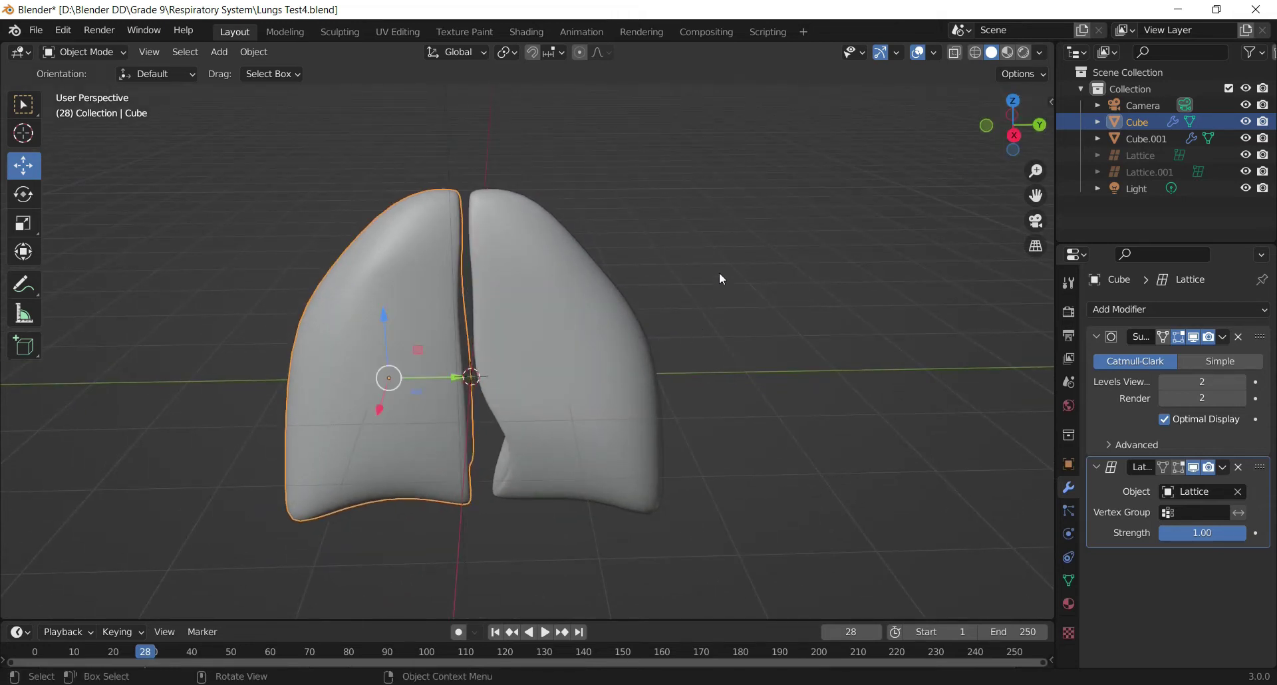
pyautogui.click(340, 32)
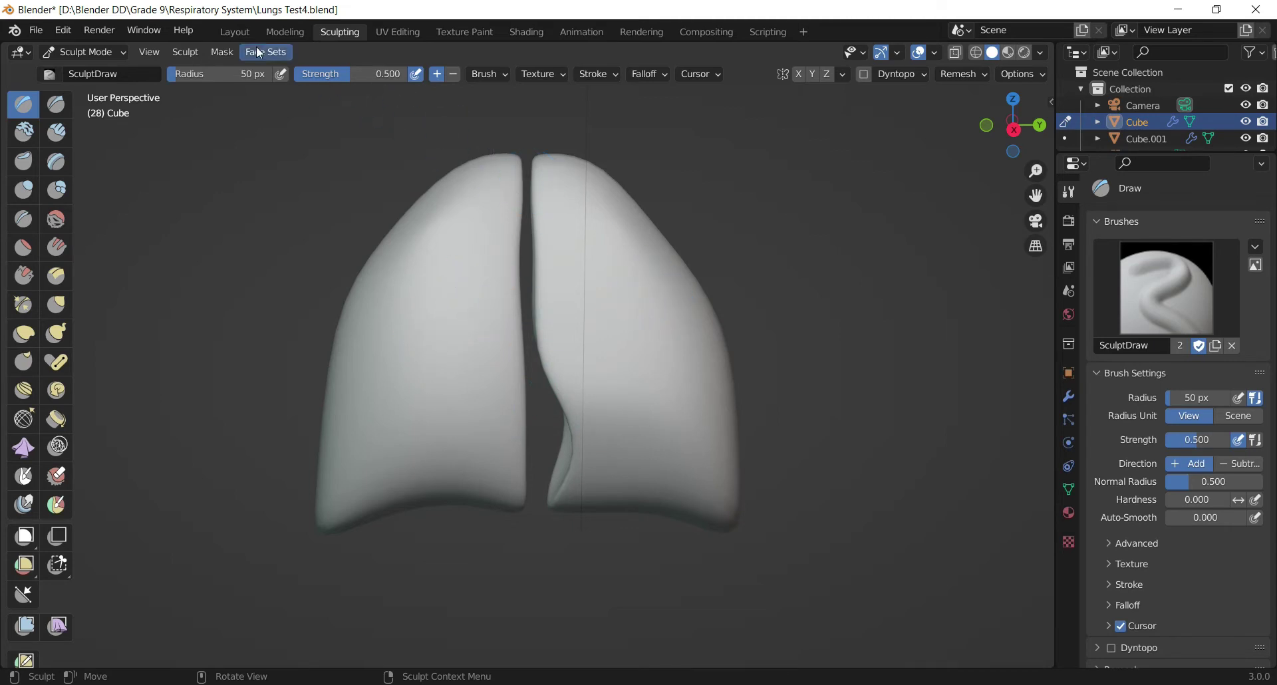
pyautogui.click(238, 32)
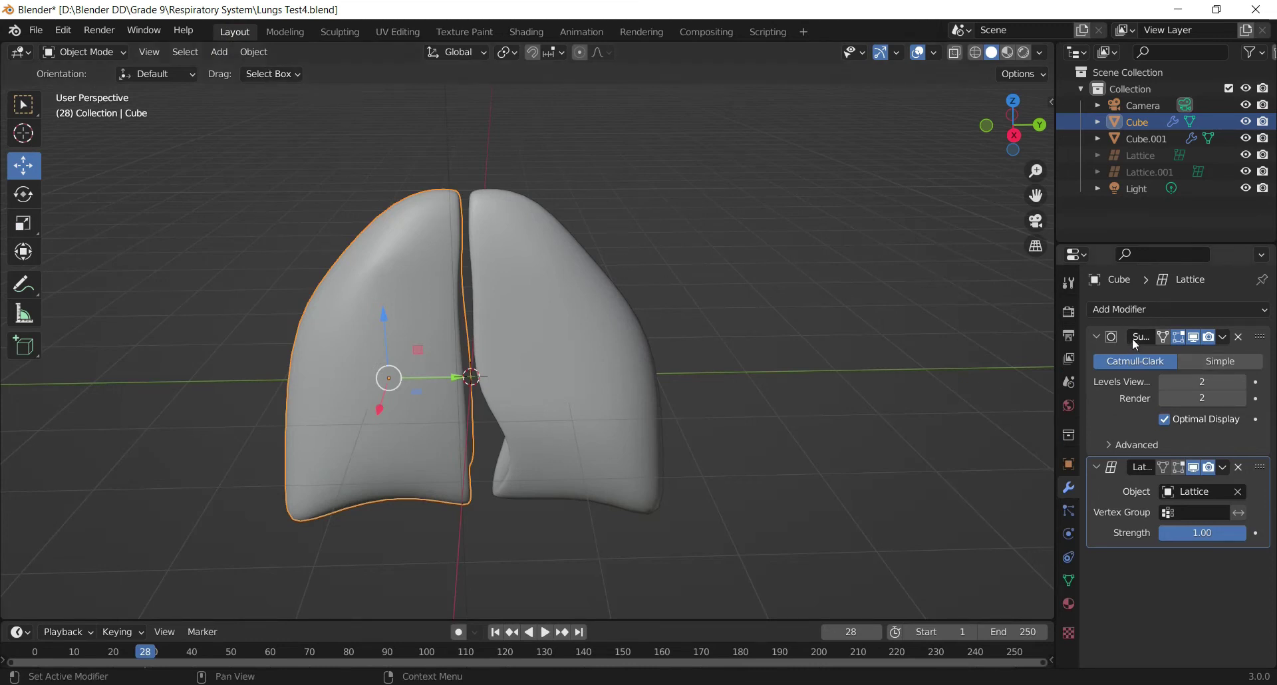
# - Widen the Properties editor and display the lungs in wireframe from the right orthographic view
pyautogui.moveTo(1049, 346); pyautogui.dragTo(1025, 380)
pyautogui.click(1075, 282)
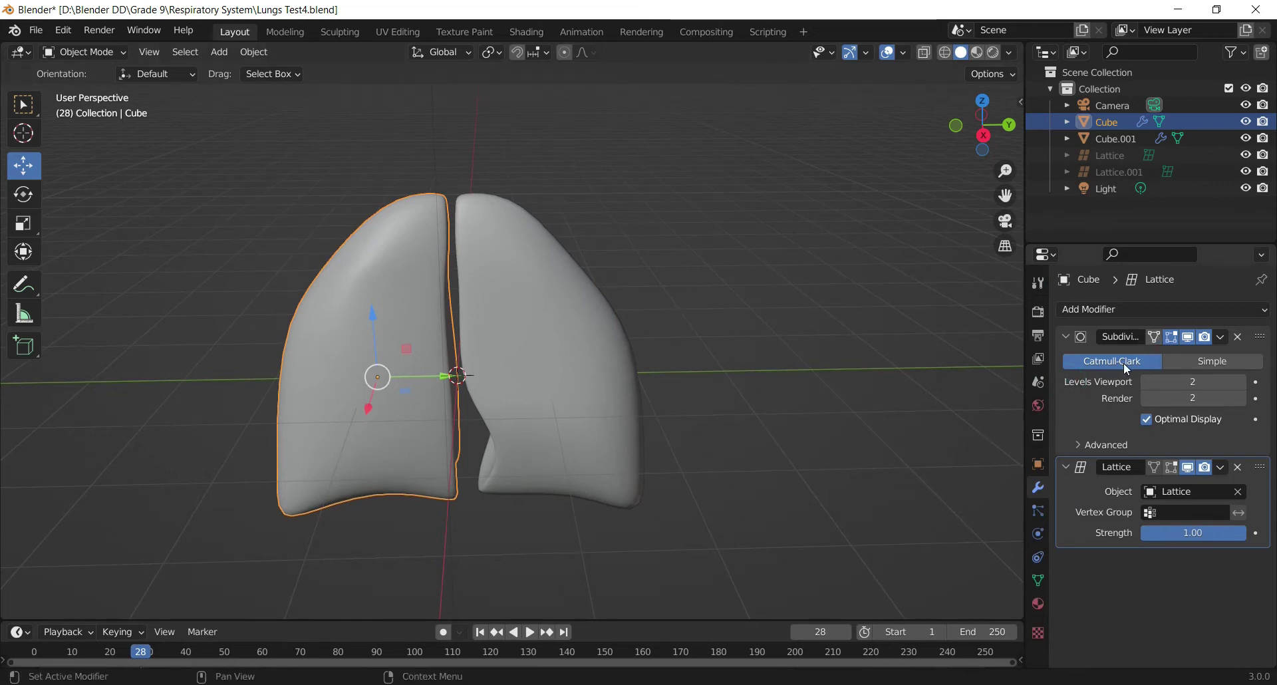
pyautogui.click(940, 55)
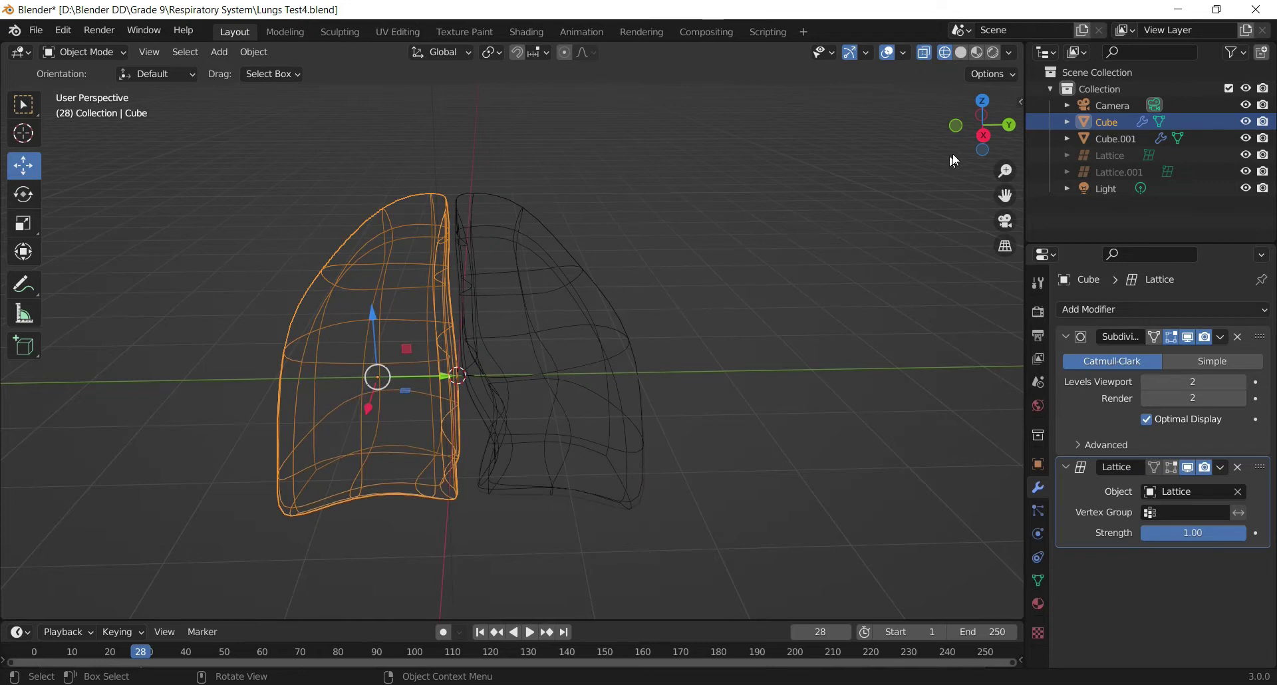
pyautogui.click(983, 135)
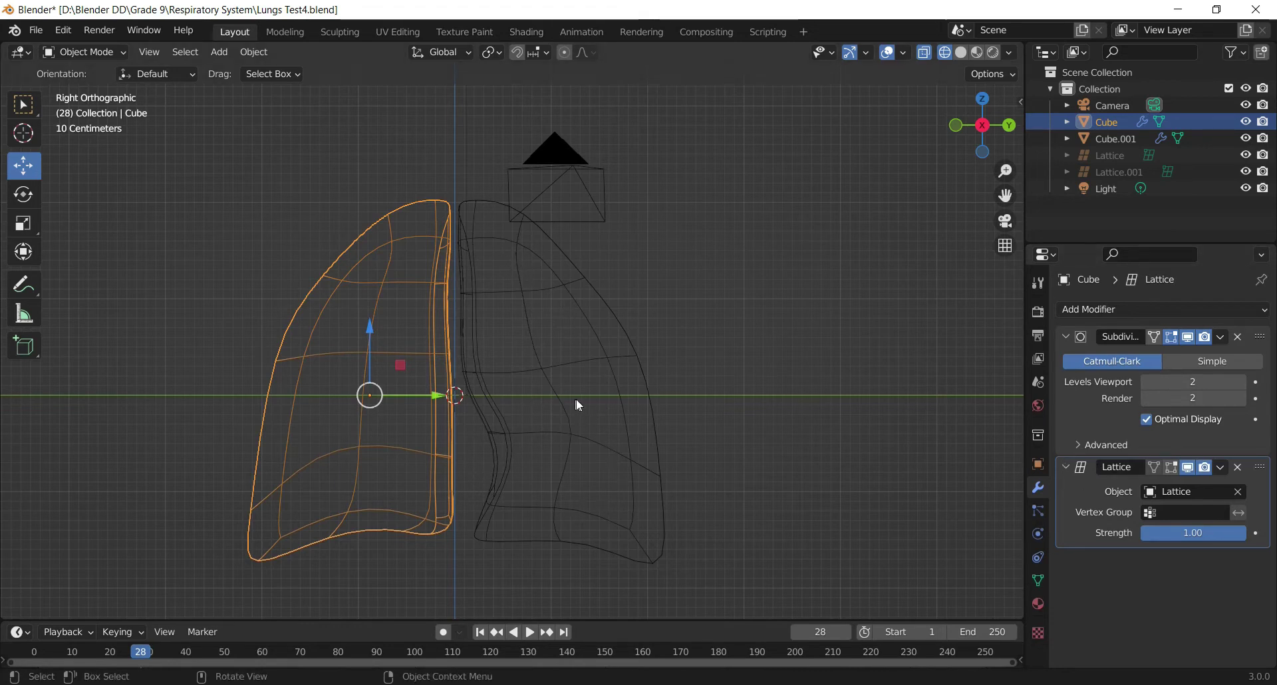
# - Turn off Optimal Display in the left-hand lung's Subdivision modifier and inspect its full wireframe
pyautogui.click(1146, 419)
pyautogui.scroll(3, 386, 290)
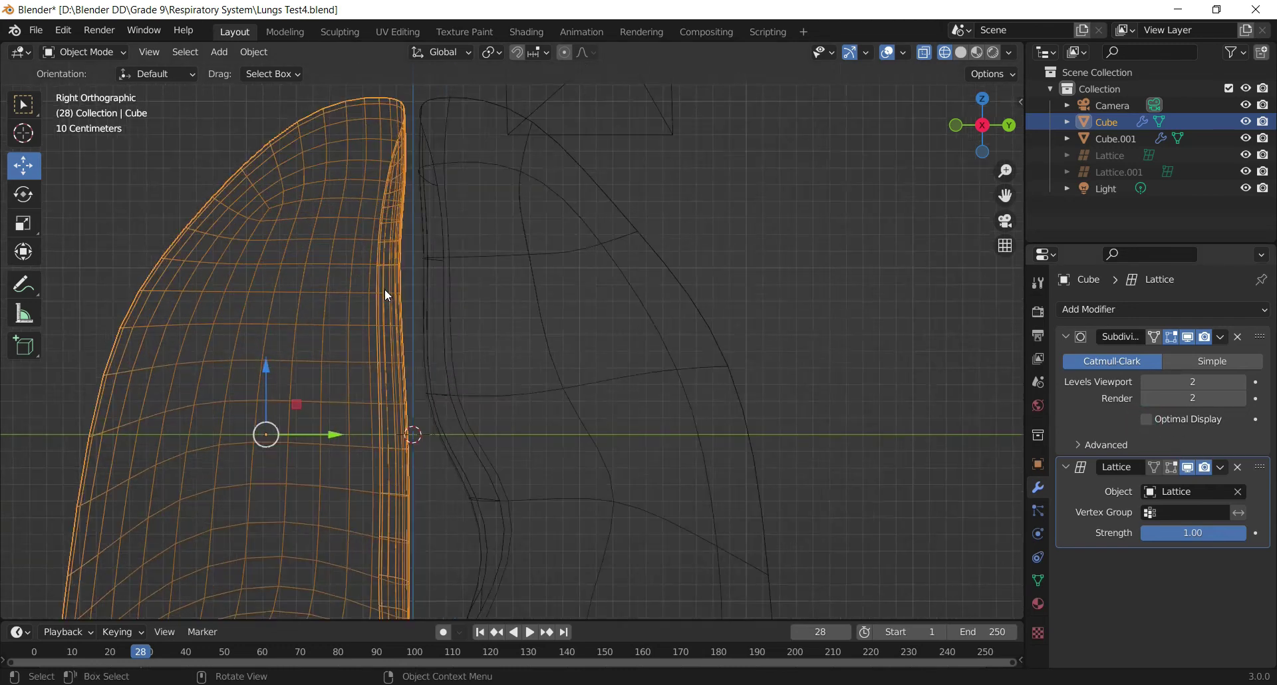
pyautogui.scroll(-3, 385, 290)
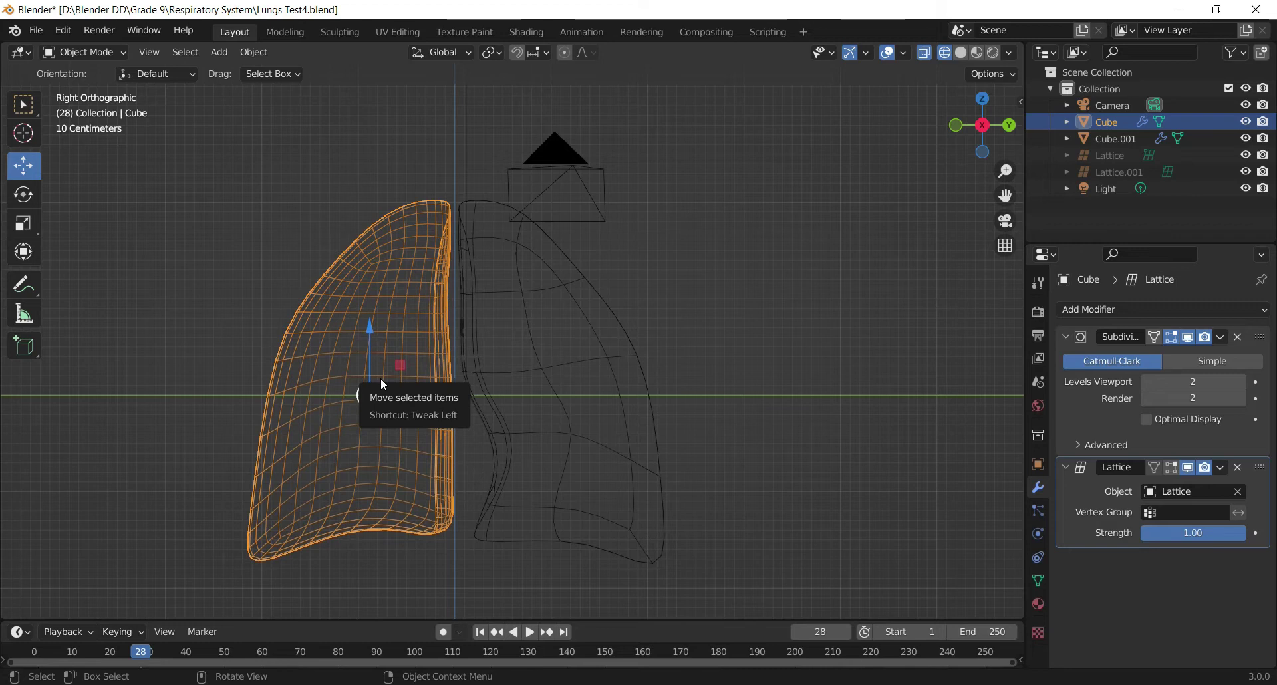
# - Check how the lungs appear in the Sculpting workspace compared with the Layout wireframe
pyautogui.click(336, 32)
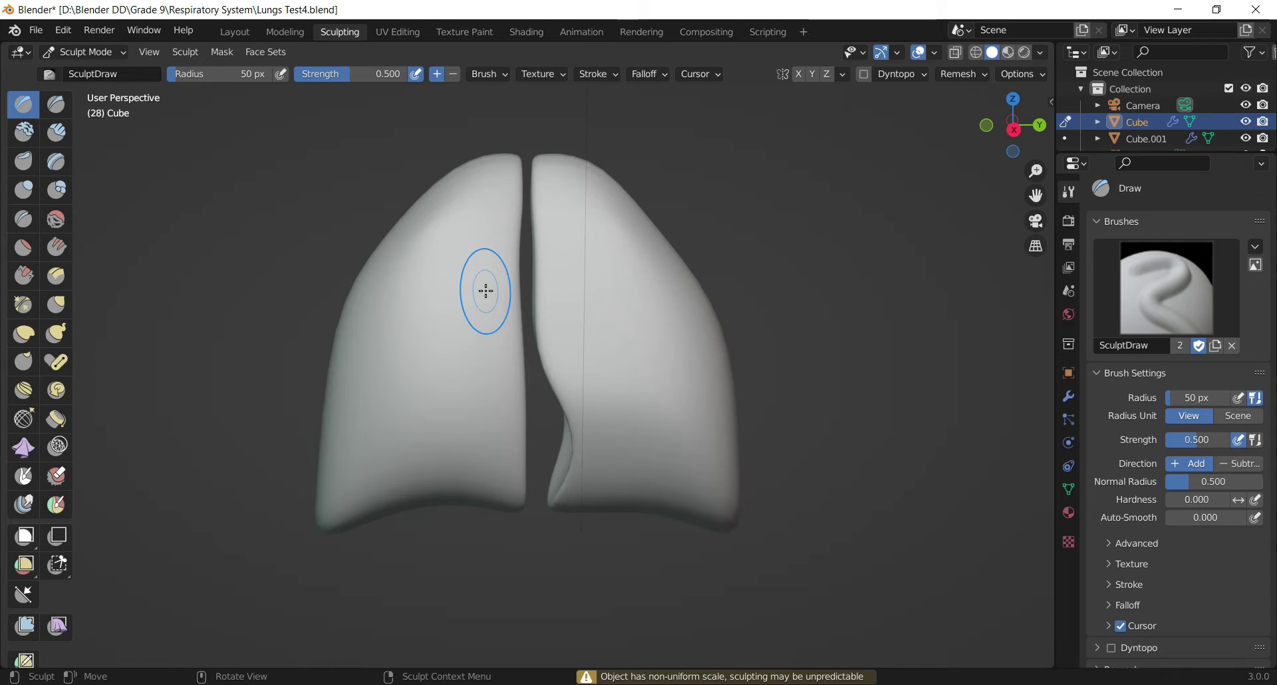
pyautogui.click(234, 32)
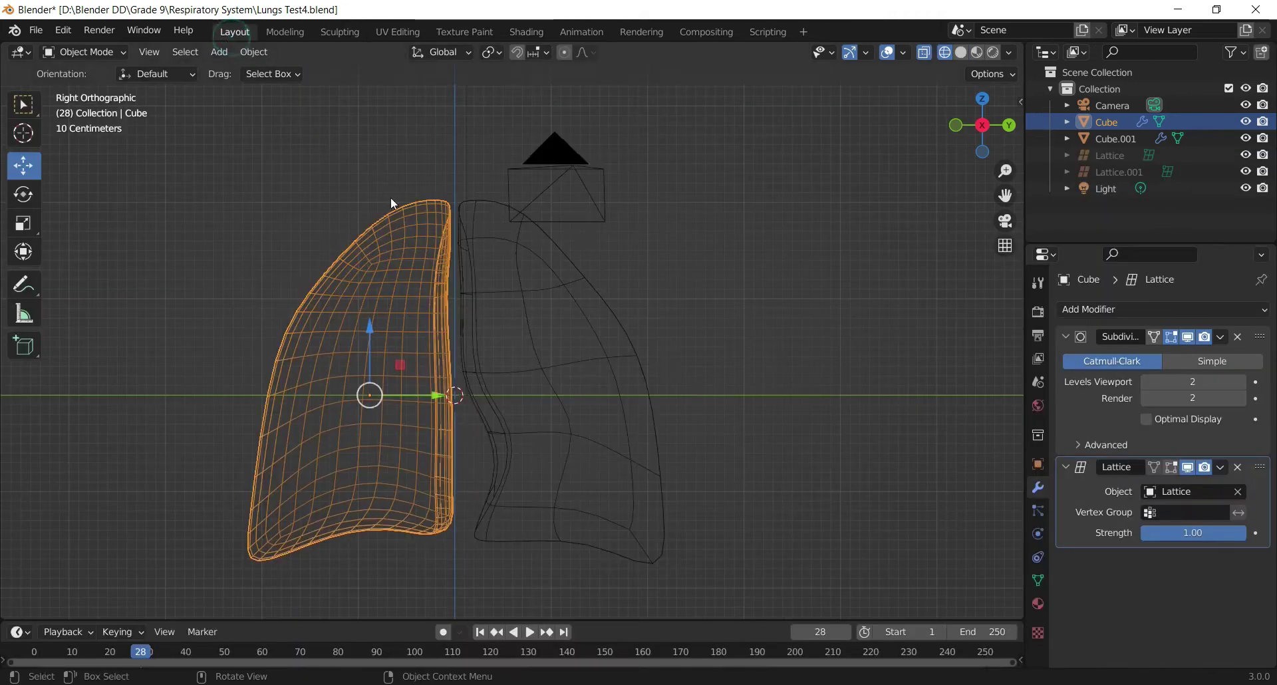
pyautogui.click(355, 28)
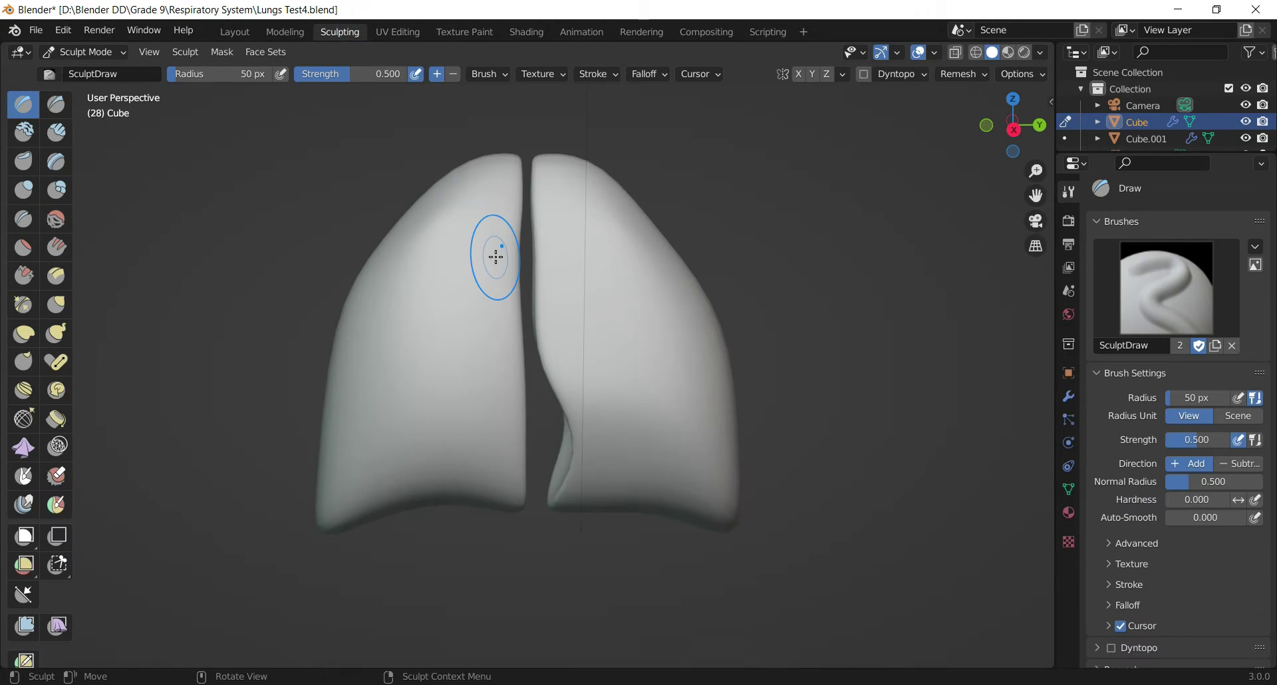
pyautogui.click(234, 32)
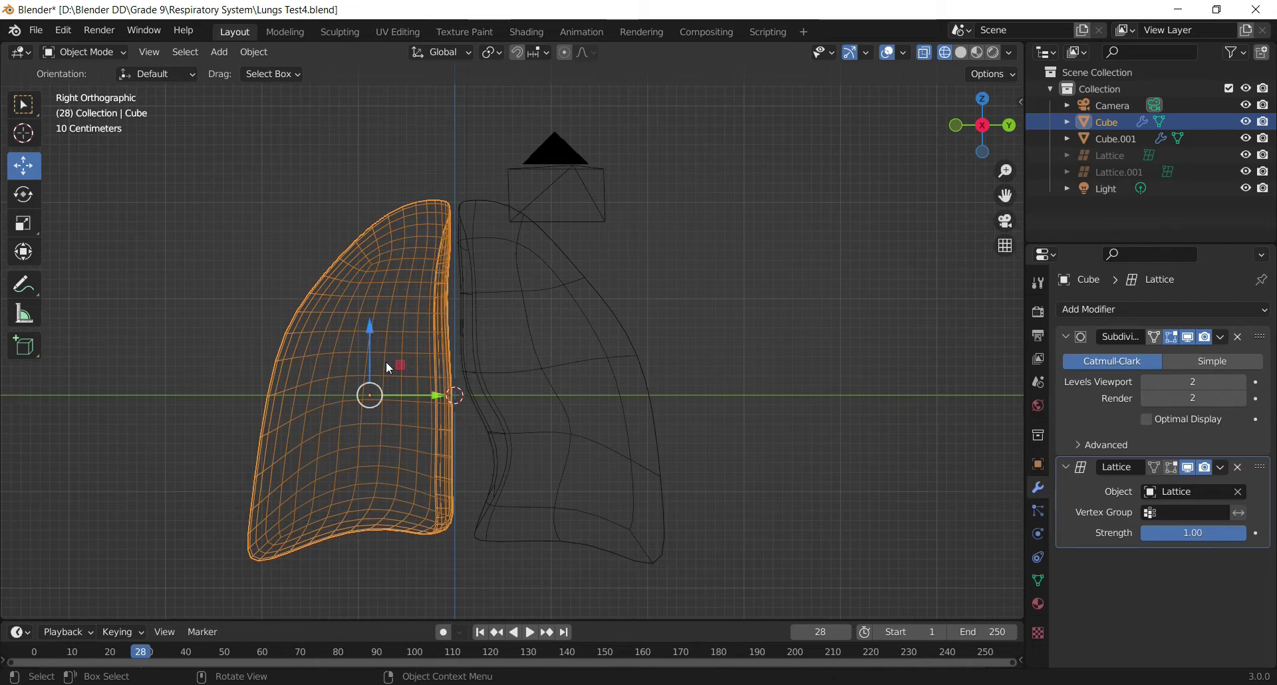
# - Deselect the lung and compare the mesh density of the two lungs up close and as a whole
pyautogui.click(551, 323)
pyautogui.scroll(6, 512, 343)
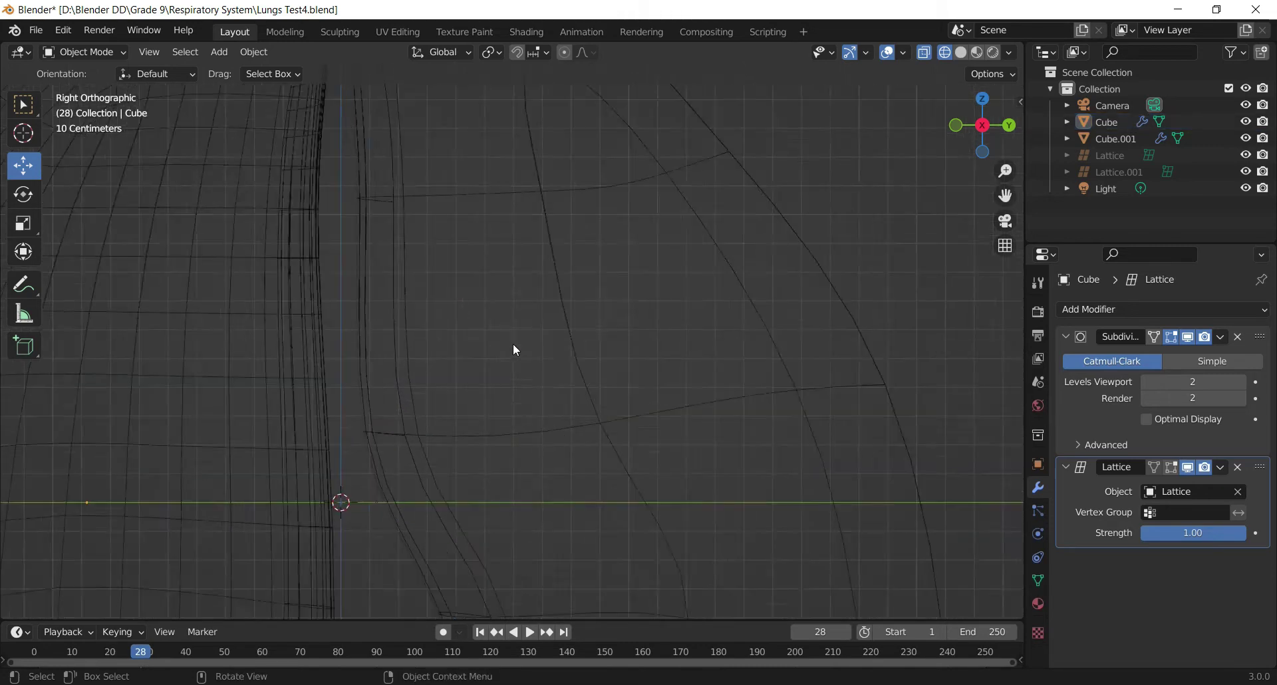
pyautogui.moveTo(516, 350); pyautogui.dragTo(551, 372, button='middle')
pyautogui.click(993, 128)
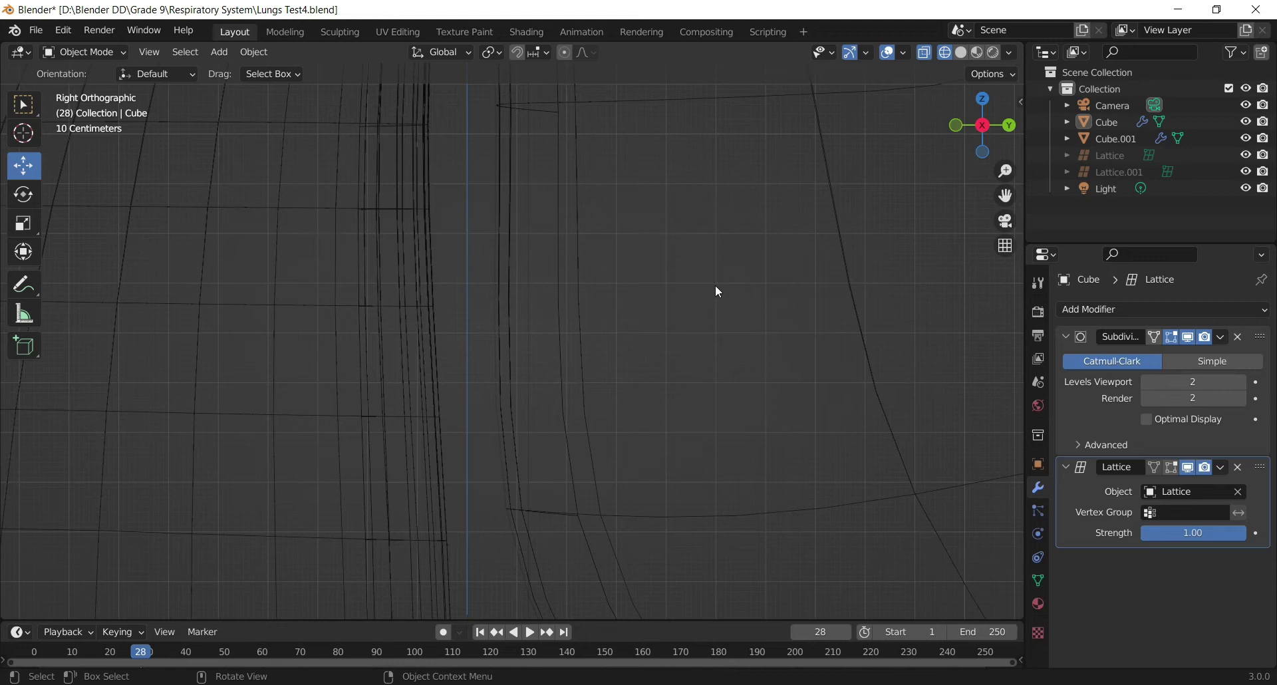
pyautogui.scroll(-1, 716, 285)
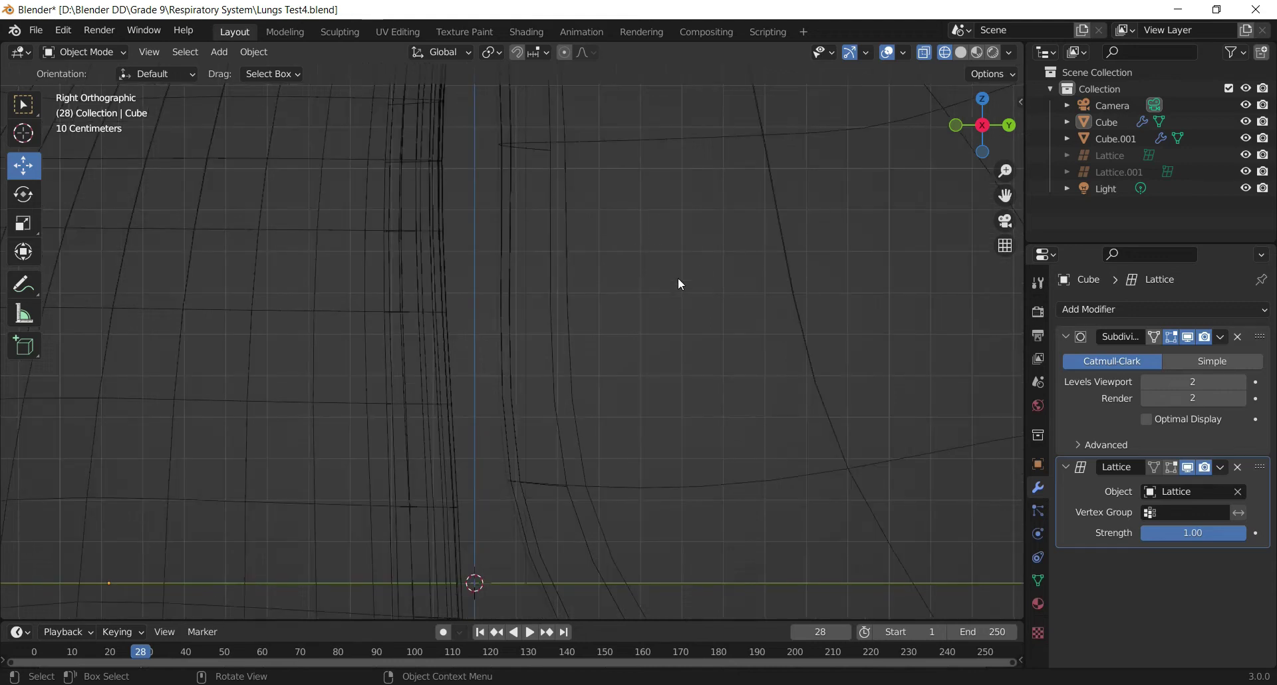
pyautogui.scroll(1, 647, 252)
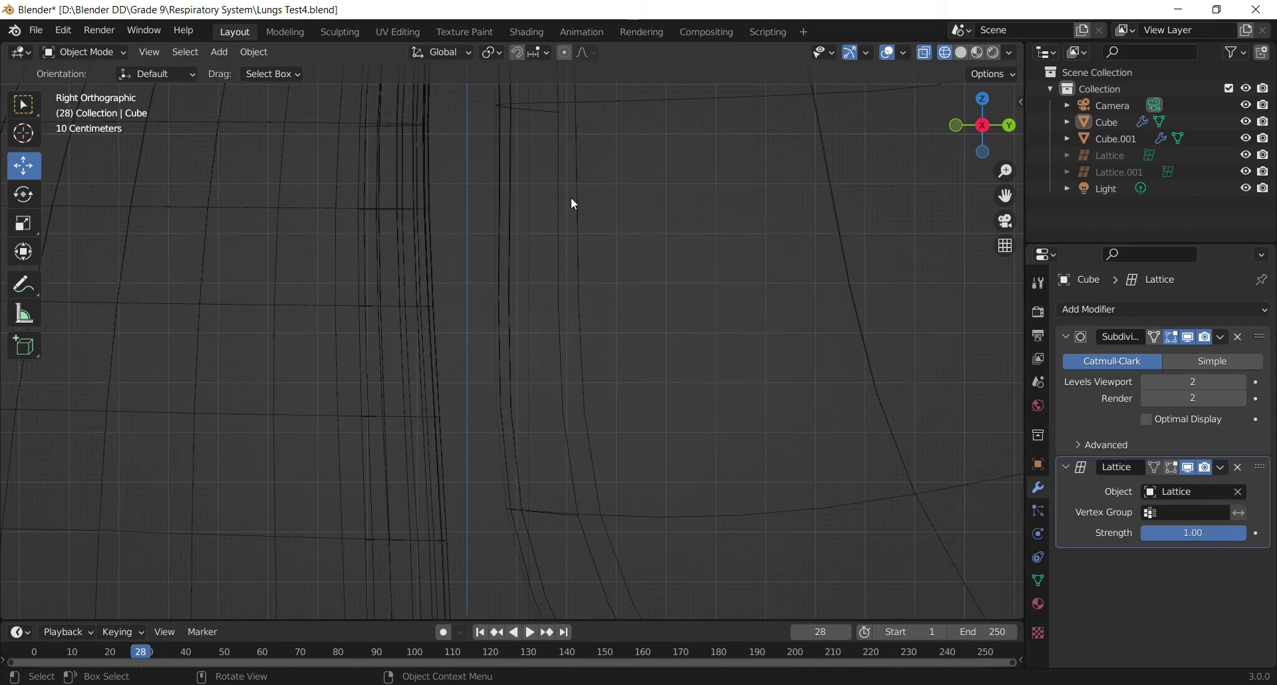
pyautogui.scroll(-8, 571, 197)
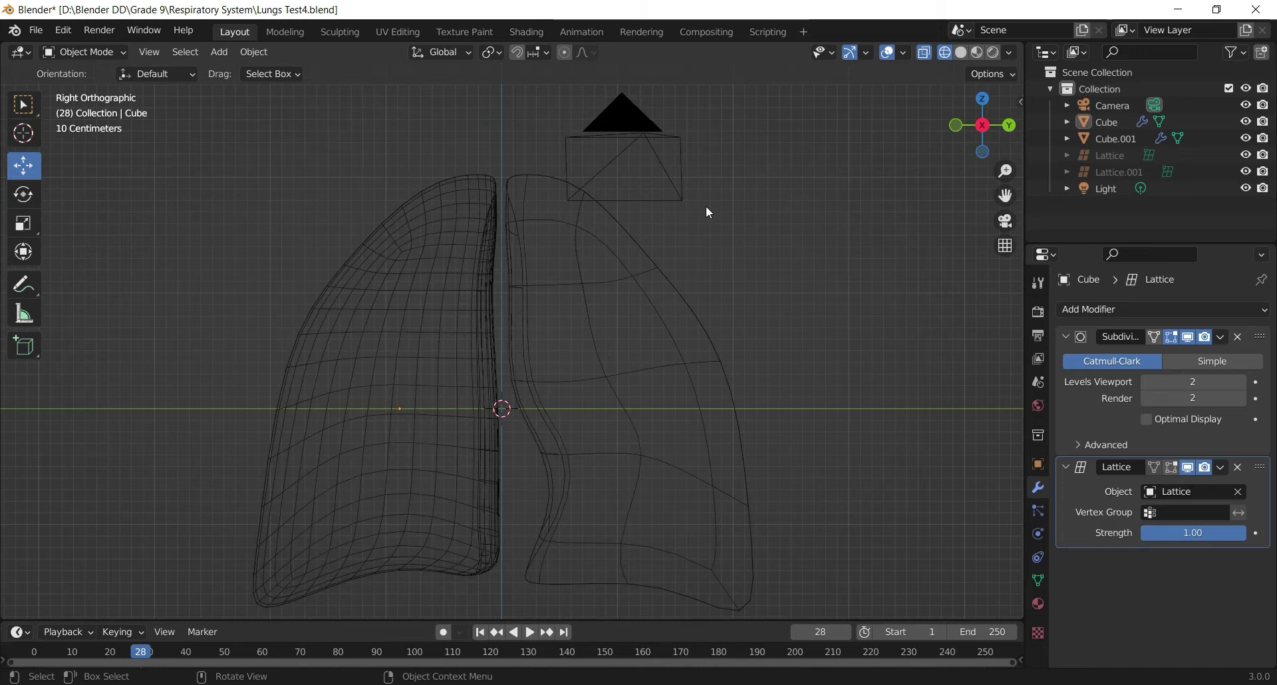
pyautogui.scroll(-2, 850, 209)
pyautogui.moveTo(1003, 196); pyautogui.dragTo(990, 131)
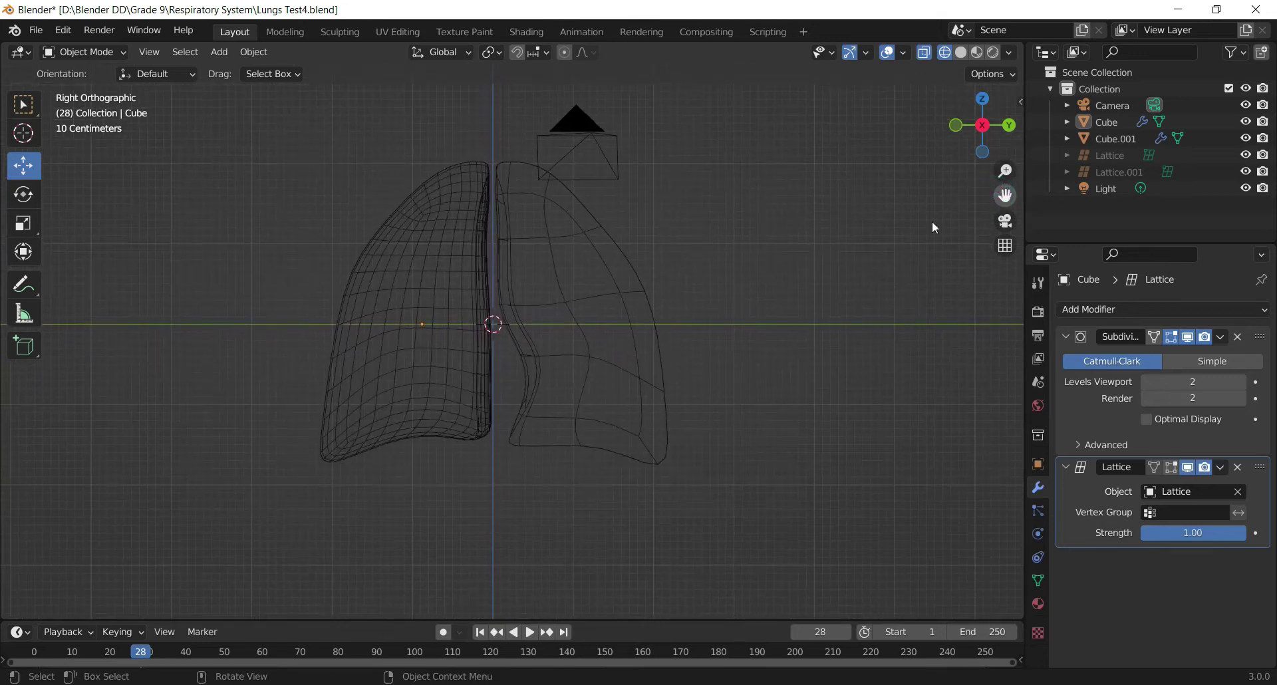
# - Set the left-hand lung's Subdivision viewport level to 3 and compare its wireframe with Optimal Display on and off
pyautogui.click(402, 263)
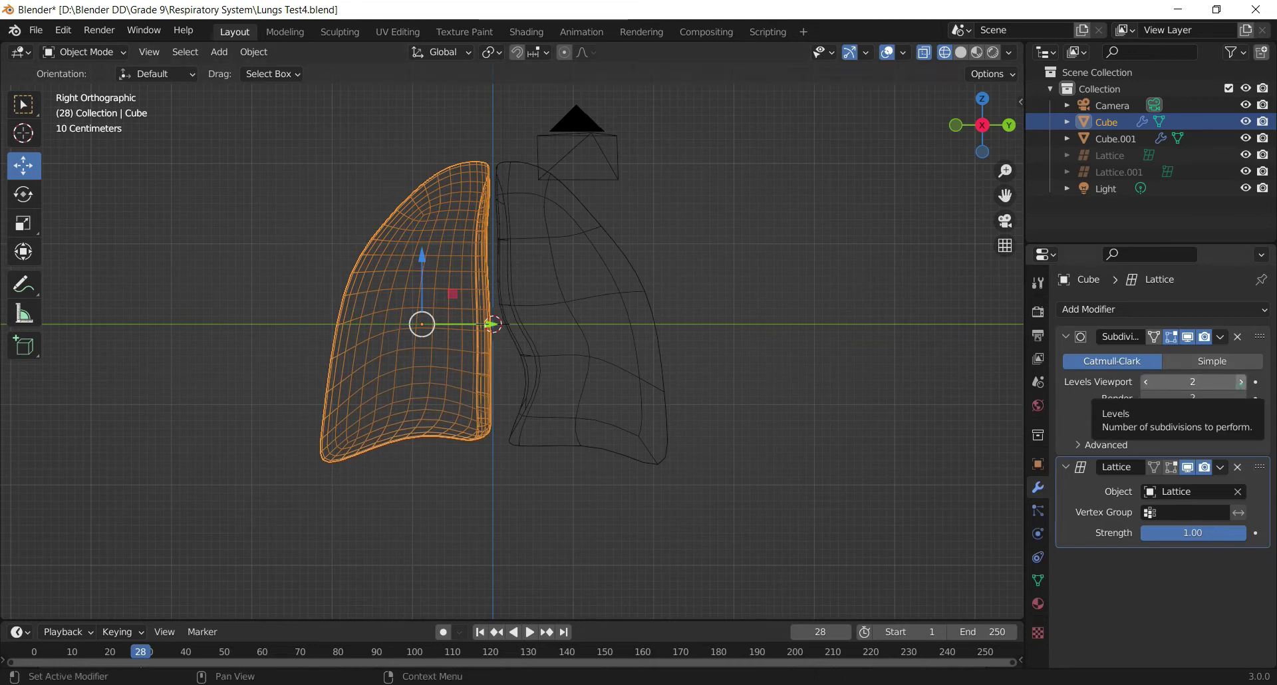
pyautogui.click(1242, 383)
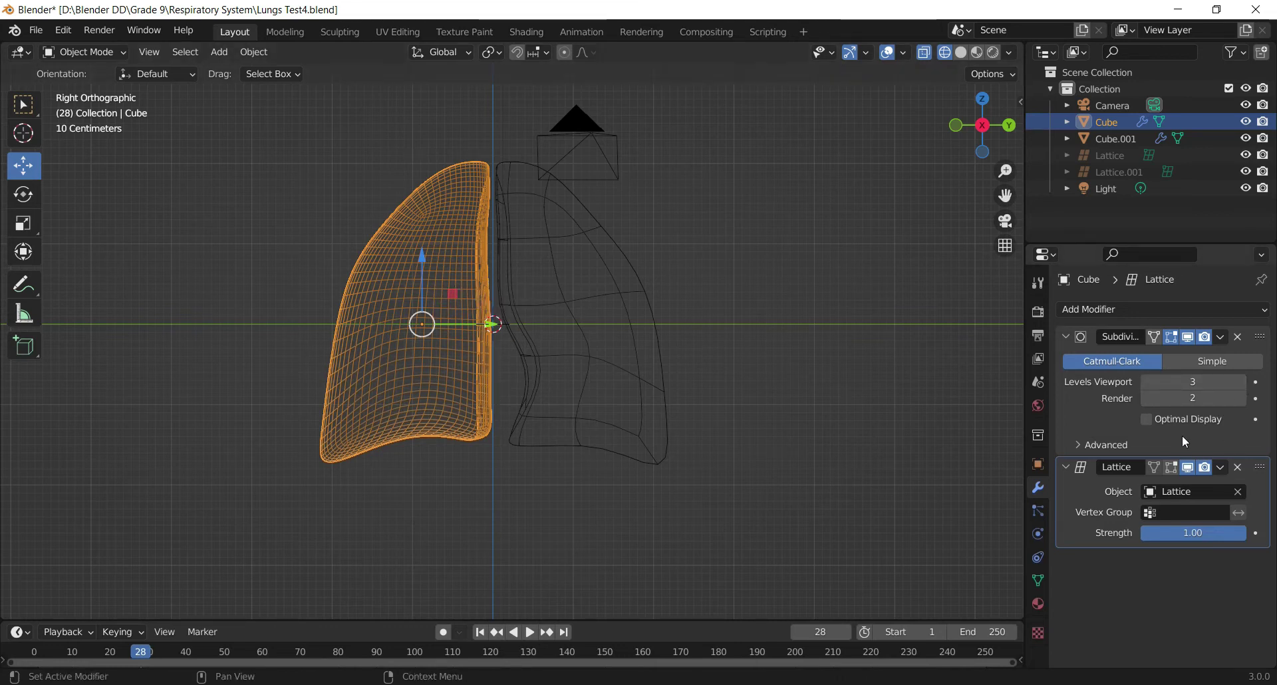
pyautogui.click(1152, 423)
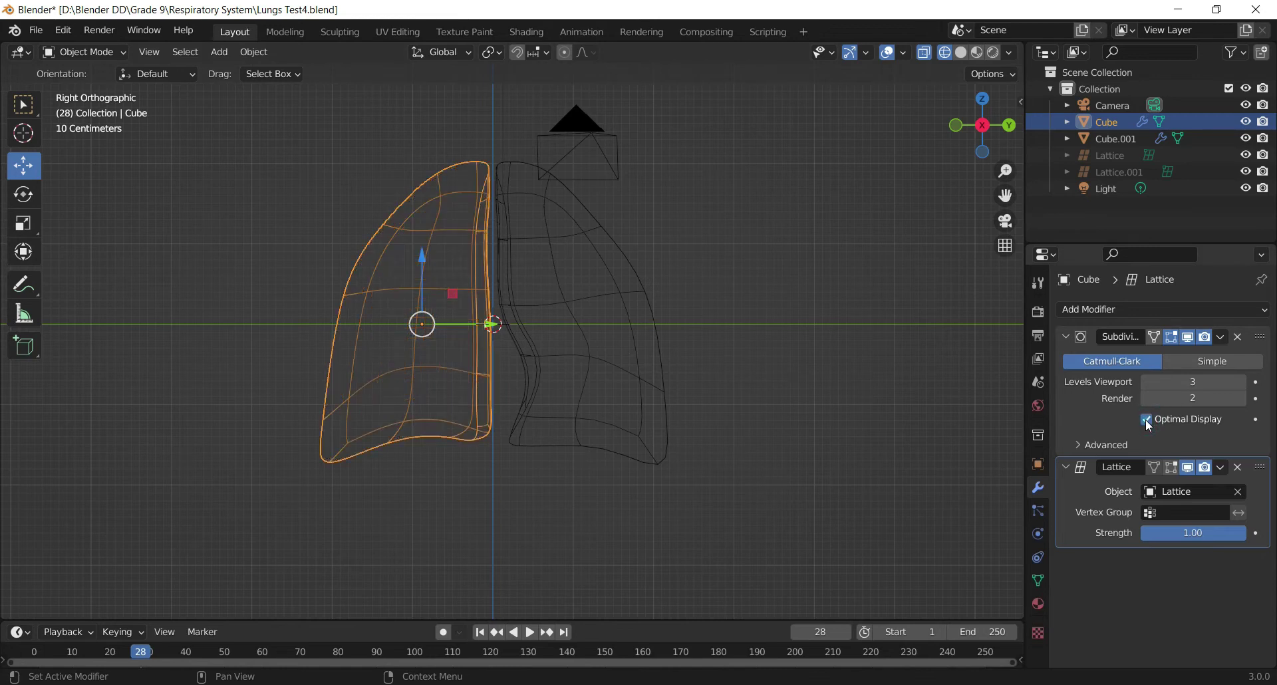
pyautogui.click(1152, 424)
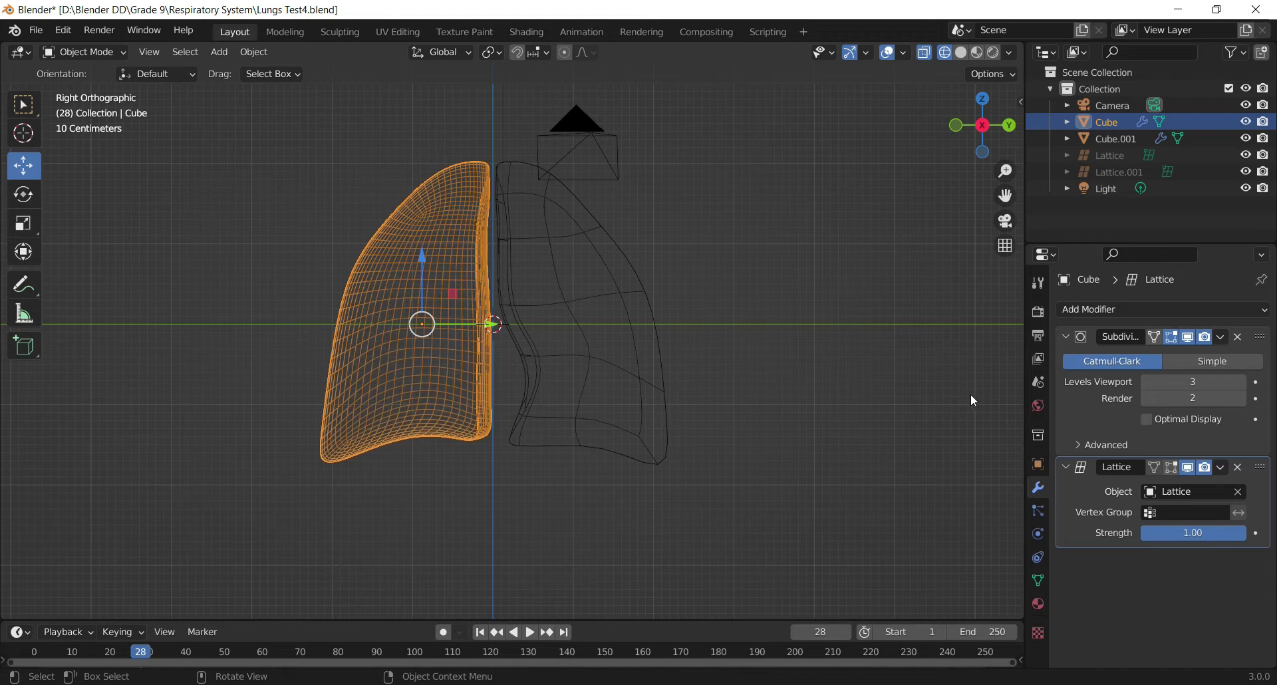
# - Apply the Subdivision and Lattice modifiers to the left-hand lung
pyautogui.click(1220, 337)
pyautogui.click(1181, 358)
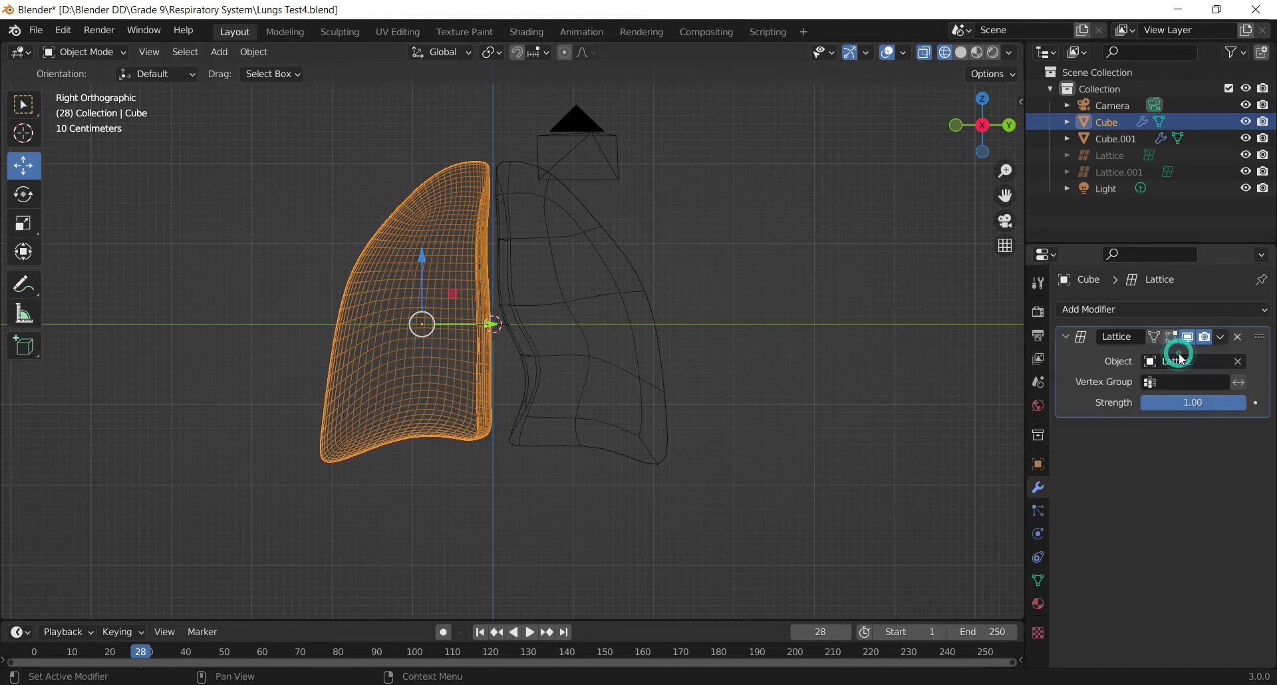
pyautogui.click(1220, 336)
pyautogui.click(1183, 357)
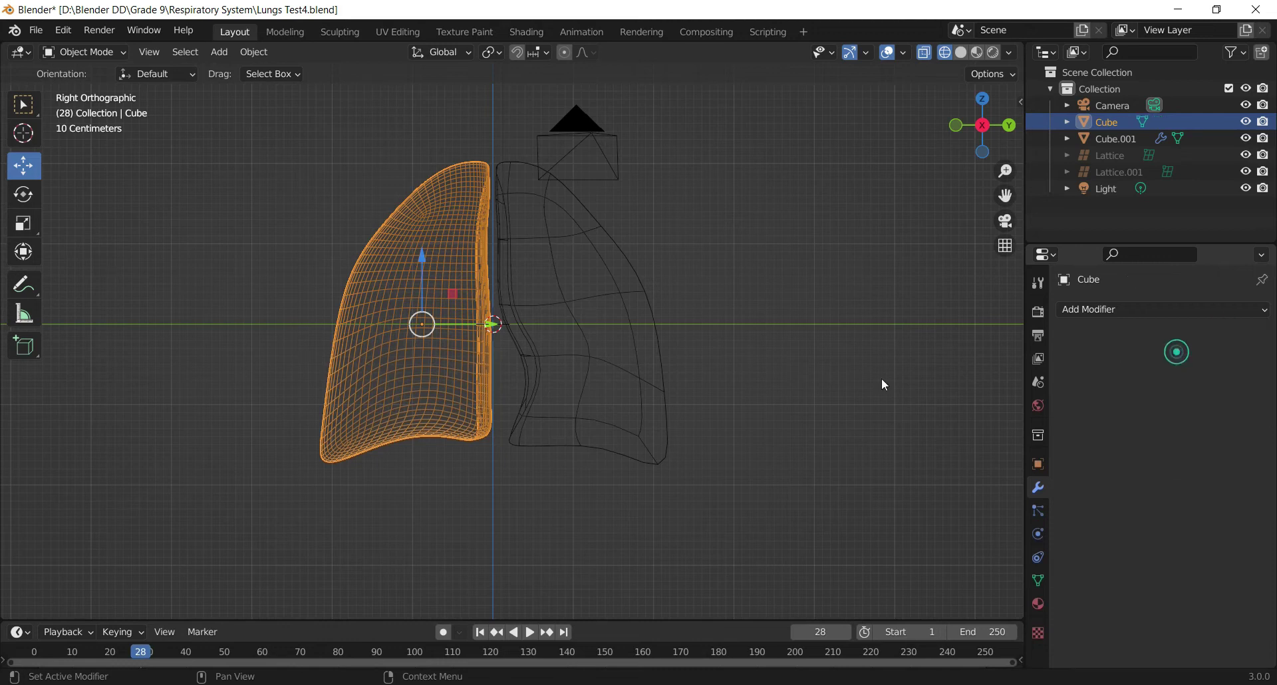
# - Try applying the Subdivision modifier to the right-hand lung at its existing level, and undo it
pyautogui.click(681, 373)
pyautogui.click(1220, 337)
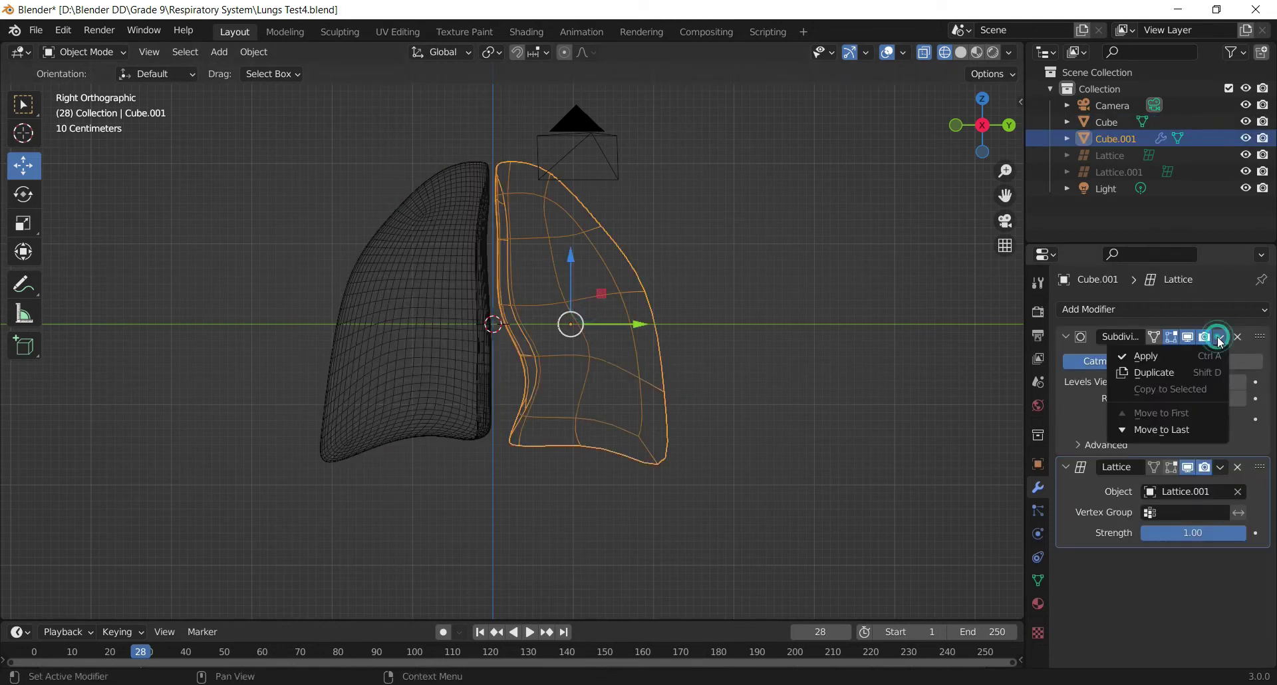
pyautogui.click(1179, 355)
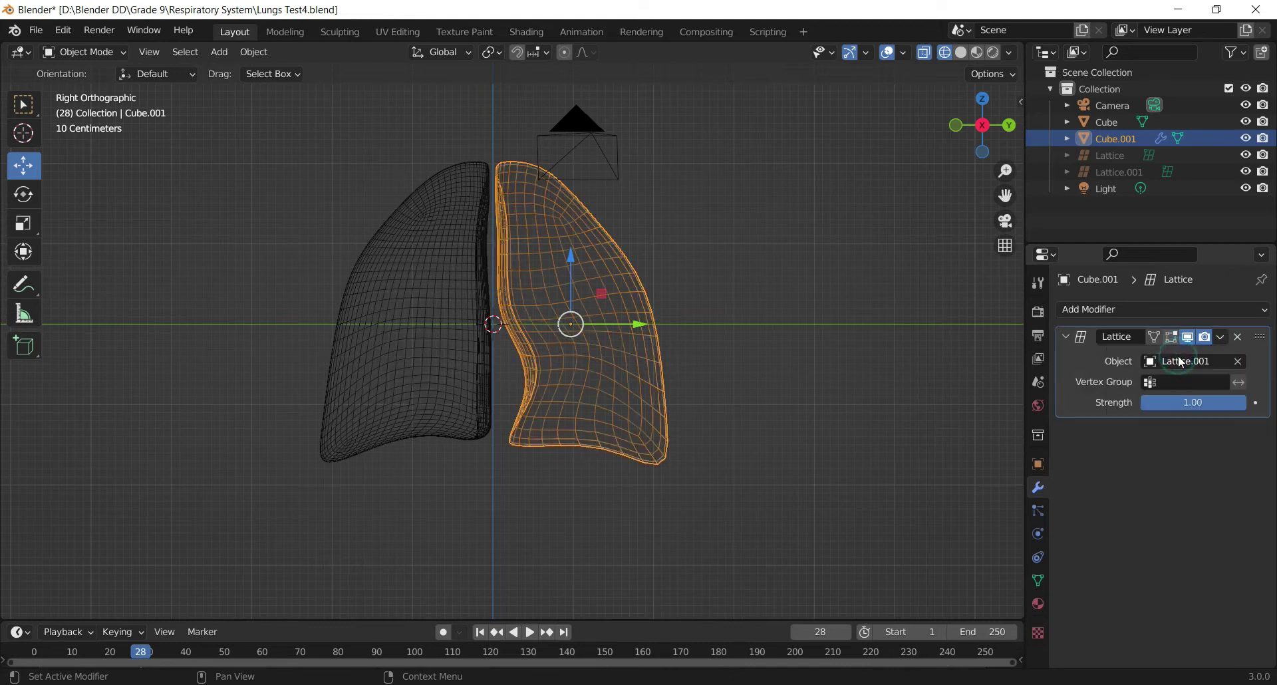
pyautogui.hotkey('ctrl', 'z')
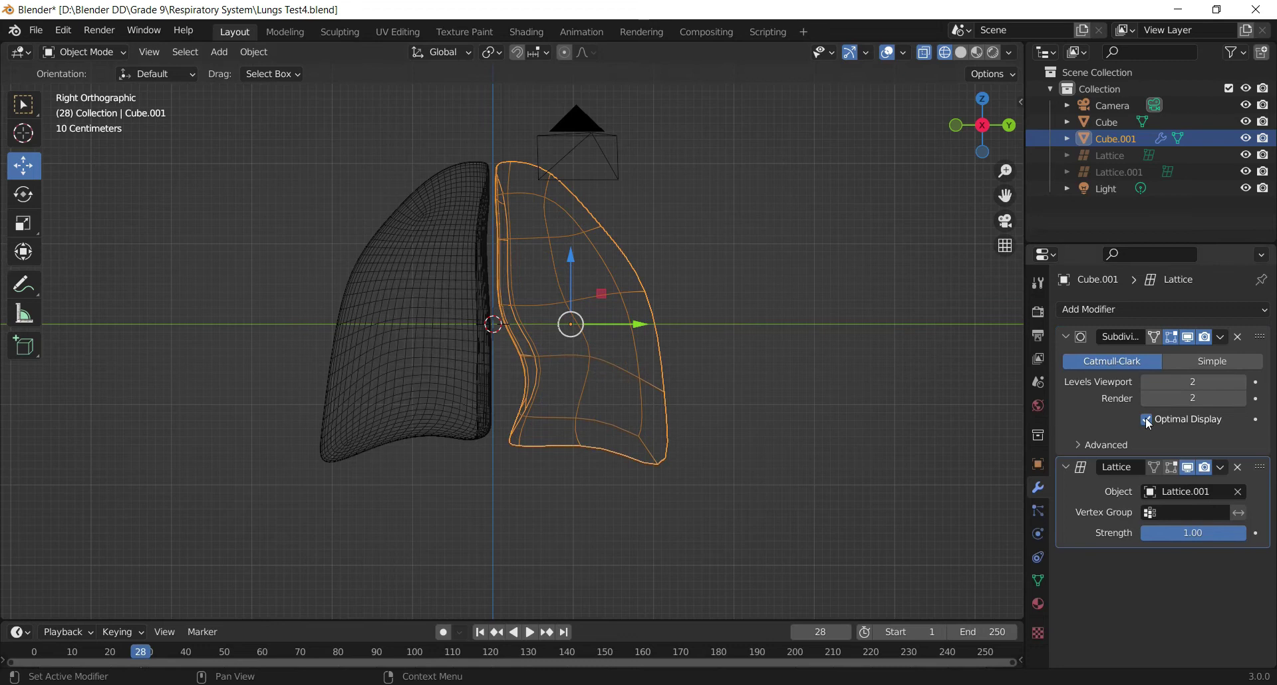
# - Set the right-hand lung's Subdivision viewport level to 3 and apply its Subdivision and Lattice modifiers
pyautogui.click(1241, 382)
pyautogui.click(1220, 336)
pyautogui.click(1177, 356)
pyautogui.click(1219, 337)
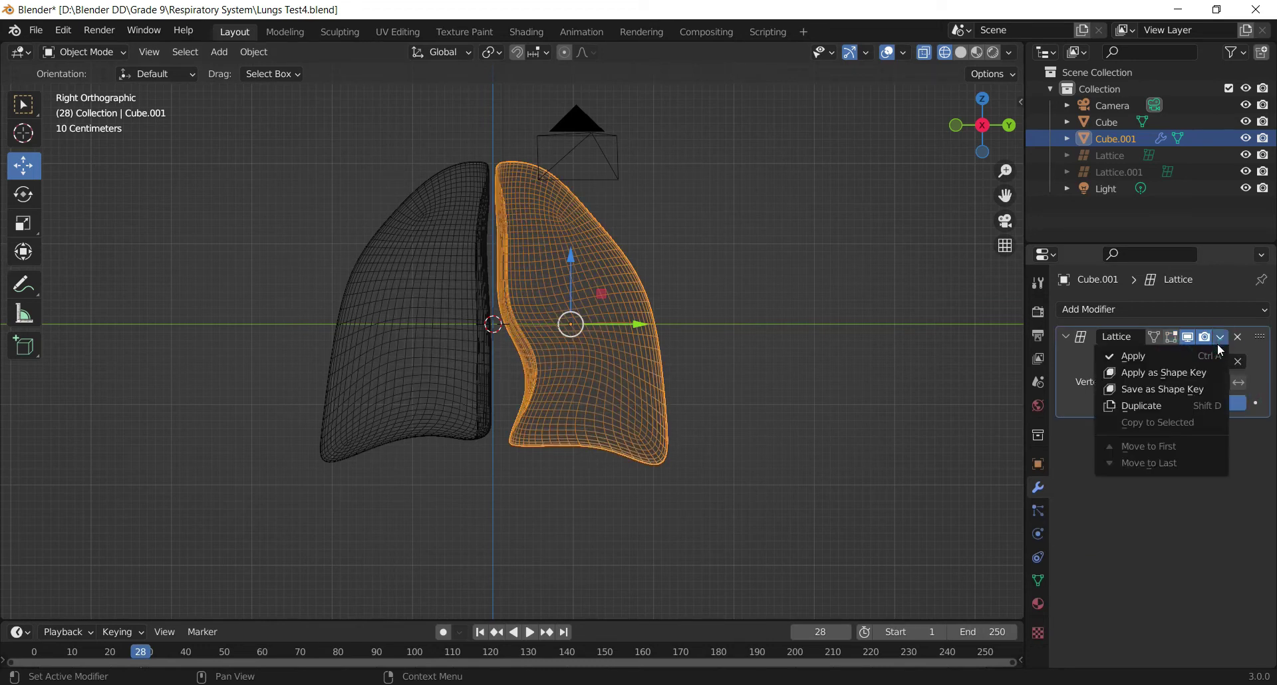
pyautogui.click(1208, 359)
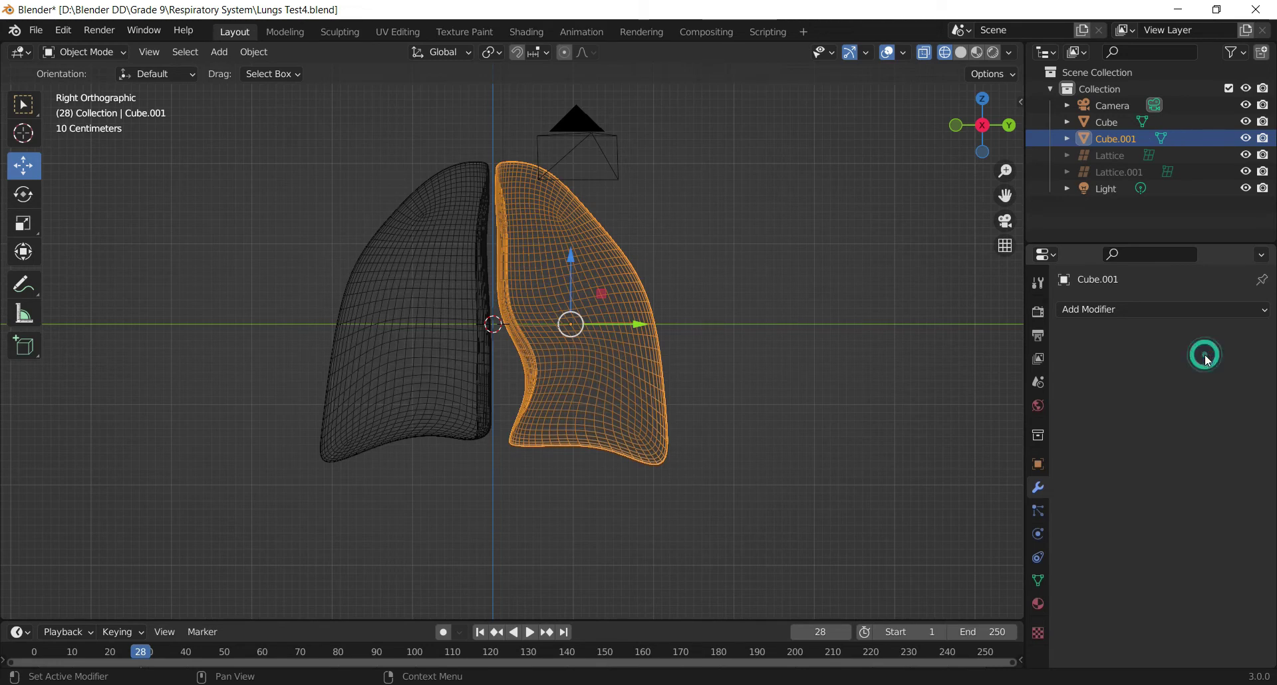
pyautogui.click(484, 405)
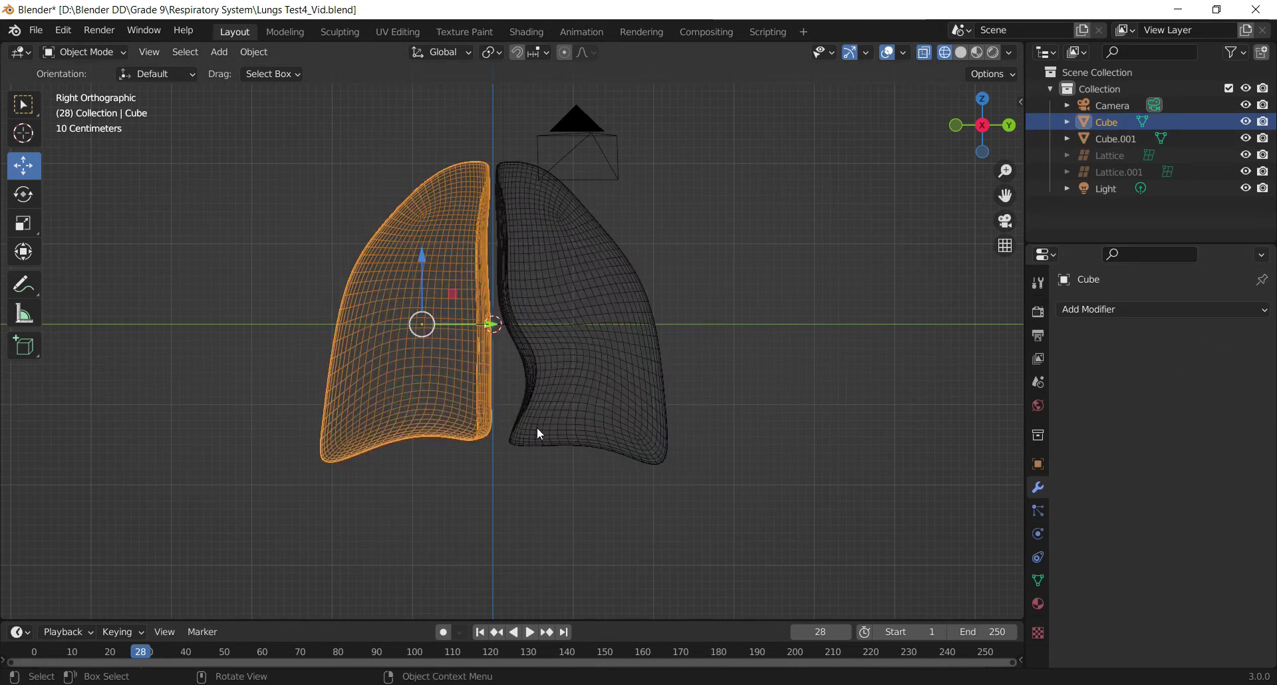
pyautogui.click(442, 417)
pyautogui.click(543, 405)
pyautogui.click(428, 399)
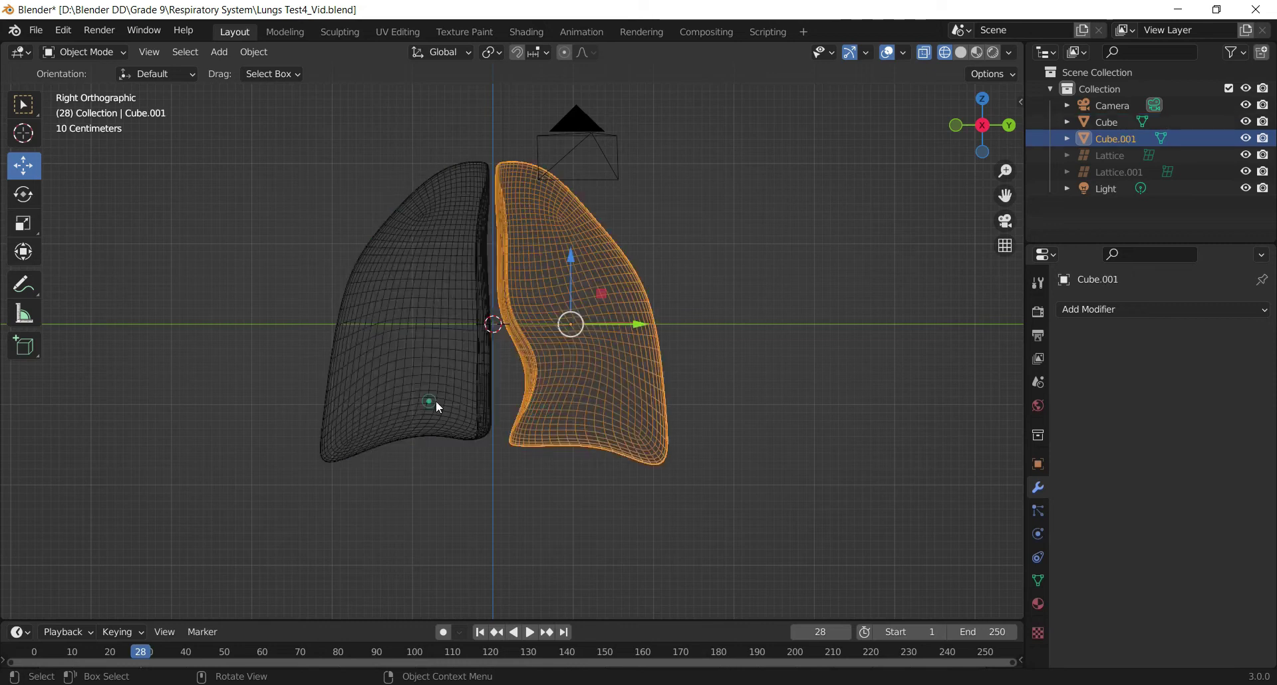
pyautogui.click(541, 385)
pyautogui.click(419, 388)
pyautogui.click(568, 383)
pyautogui.click(416, 377)
pyautogui.click(554, 388)
# - Try moving the left-hand lung about 0.066 m in the negative Y direction, and undo the move
pyautogui.click(459, 384)
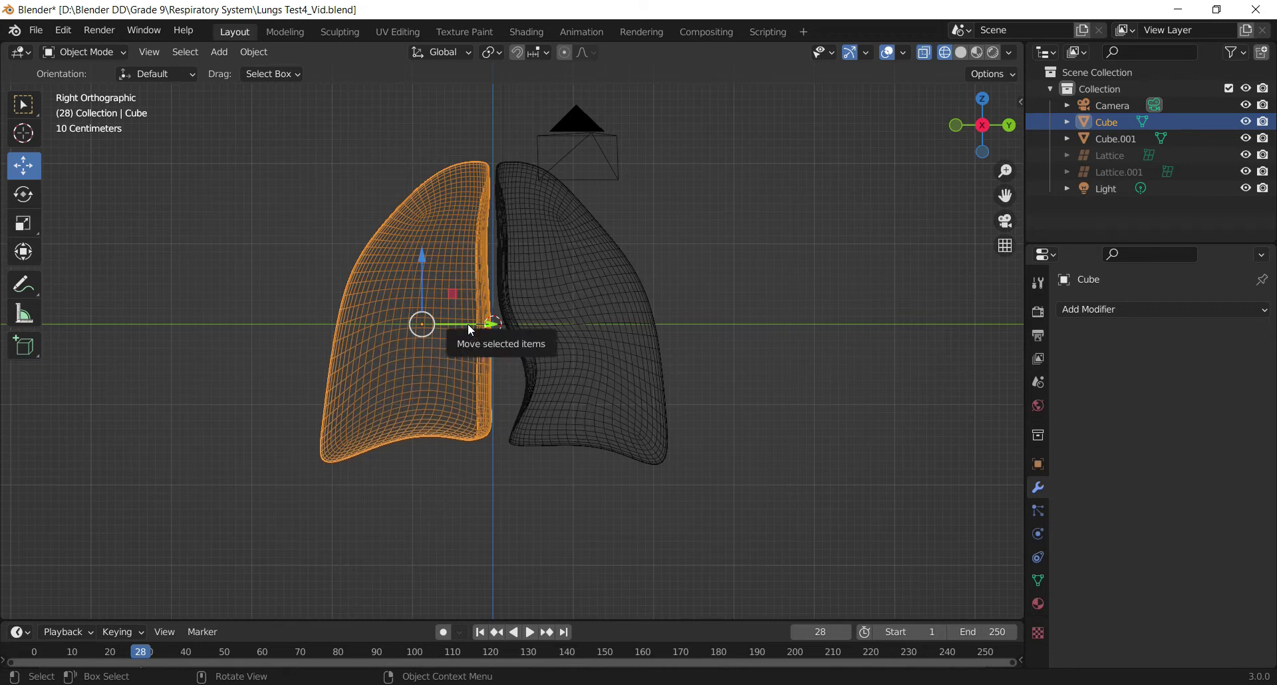
pyautogui.moveTo(460, 324); pyautogui.dragTo(454, 324)
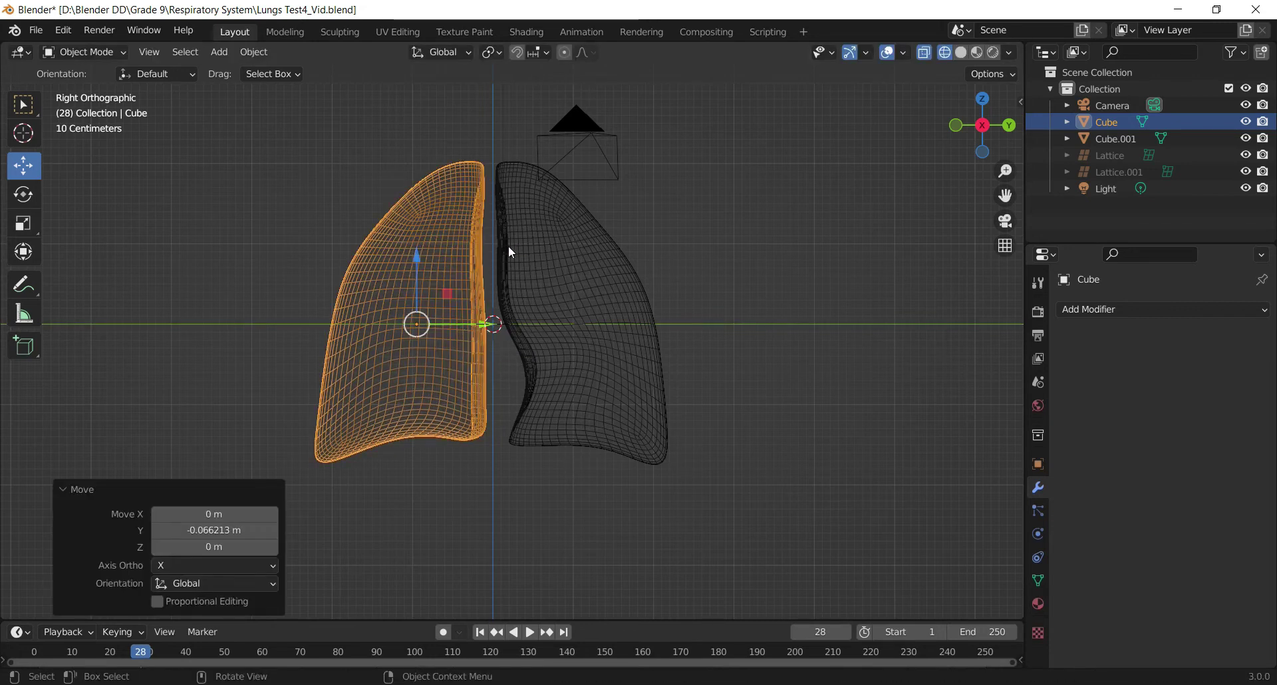
pyautogui.press('ctrl')
pyautogui.keyDown('ctrl'); pyautogui.click(576, 254); pyautogui.keyUp('ctrl')
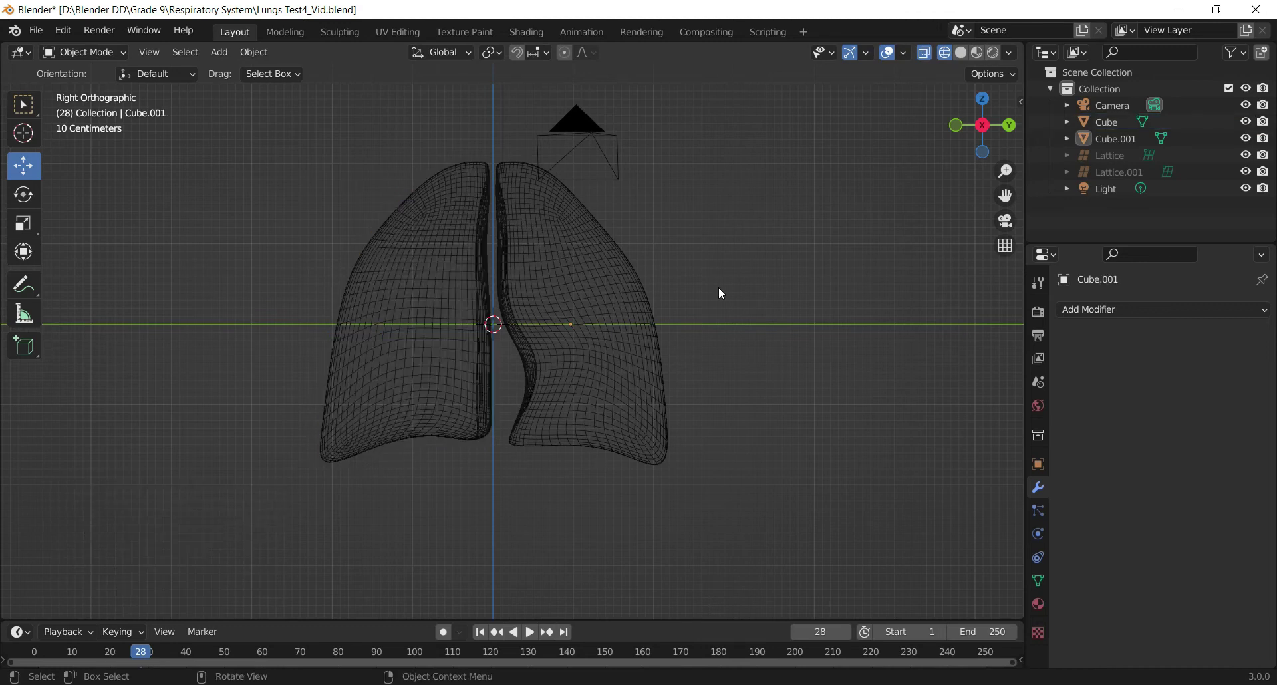
# - Check that the two lungs are separate objects by selecting each in turn and viewing them in Sculpt Mode
pyautogui.click(419, 313)
pyautogui.click(584, 291)
pyautogui.click(589, 411)
pyautogui.click(452, 373)
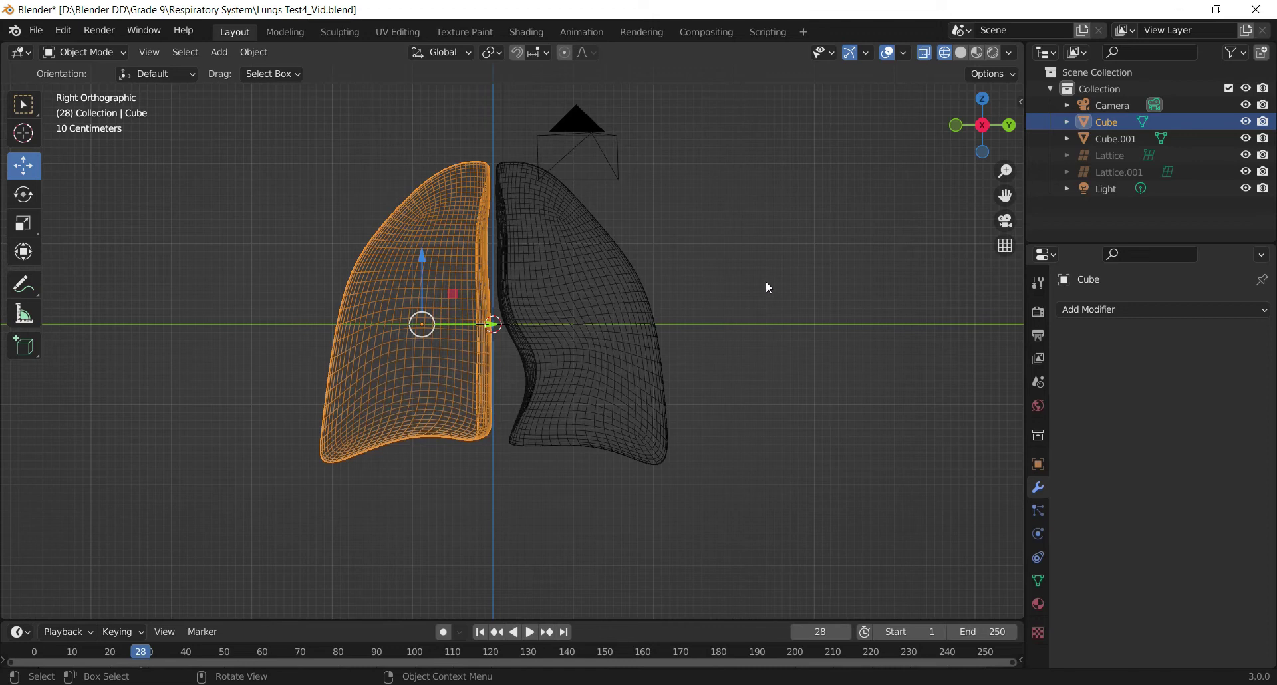
pyautogui.click(572, 445)
pyautogui.click(422, 398)
pyautogui.click(561, 398)
pyautogui.click(447, 400)
pyautogui.click(562, 390)
pyautogui.click(469, 389)
pyautogui.click(345, 34)
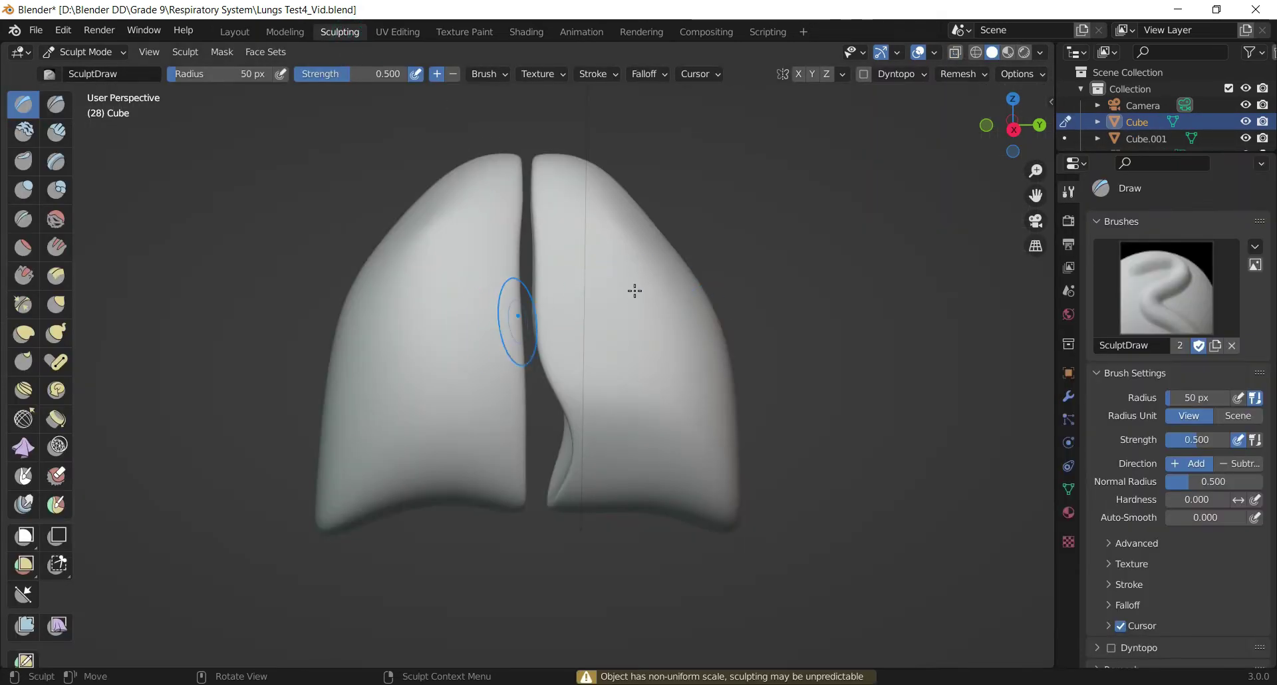
pyautogui.click(244, 33)
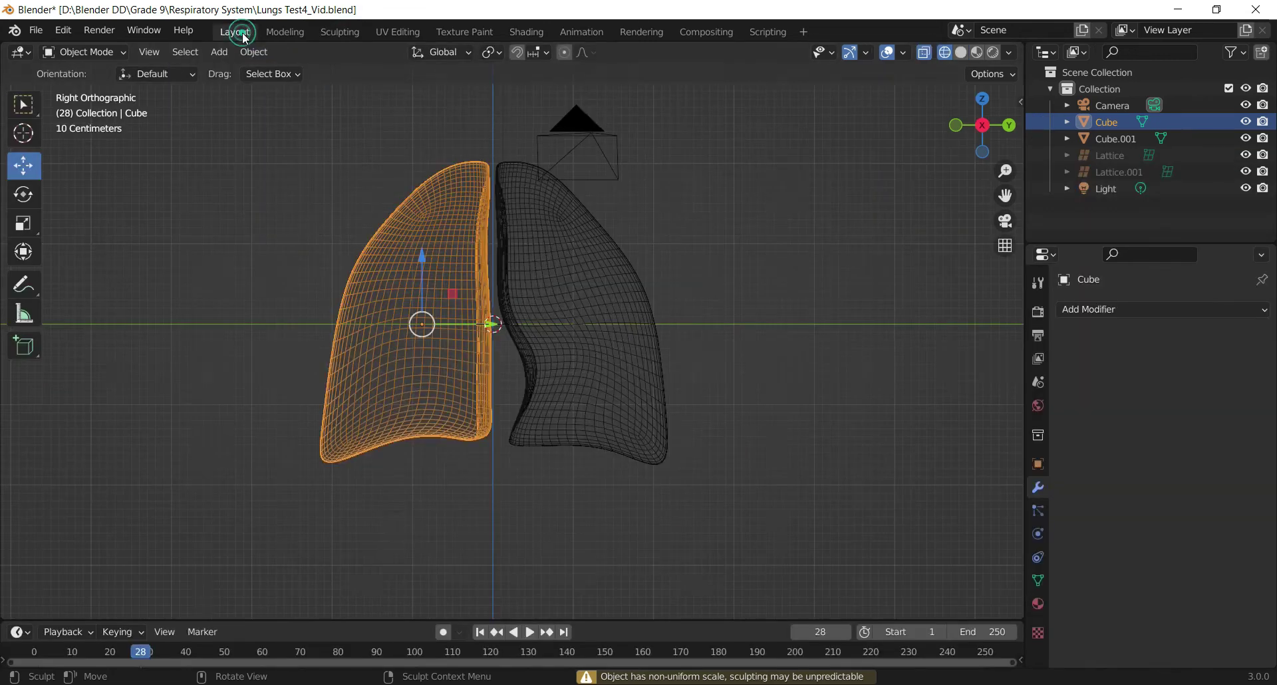
# - Join both lungs into a single object with the left-hand lung active, and reselect the result
pyautogui.moveTo(408, 500); pyautogui.dragTo(593, 381)
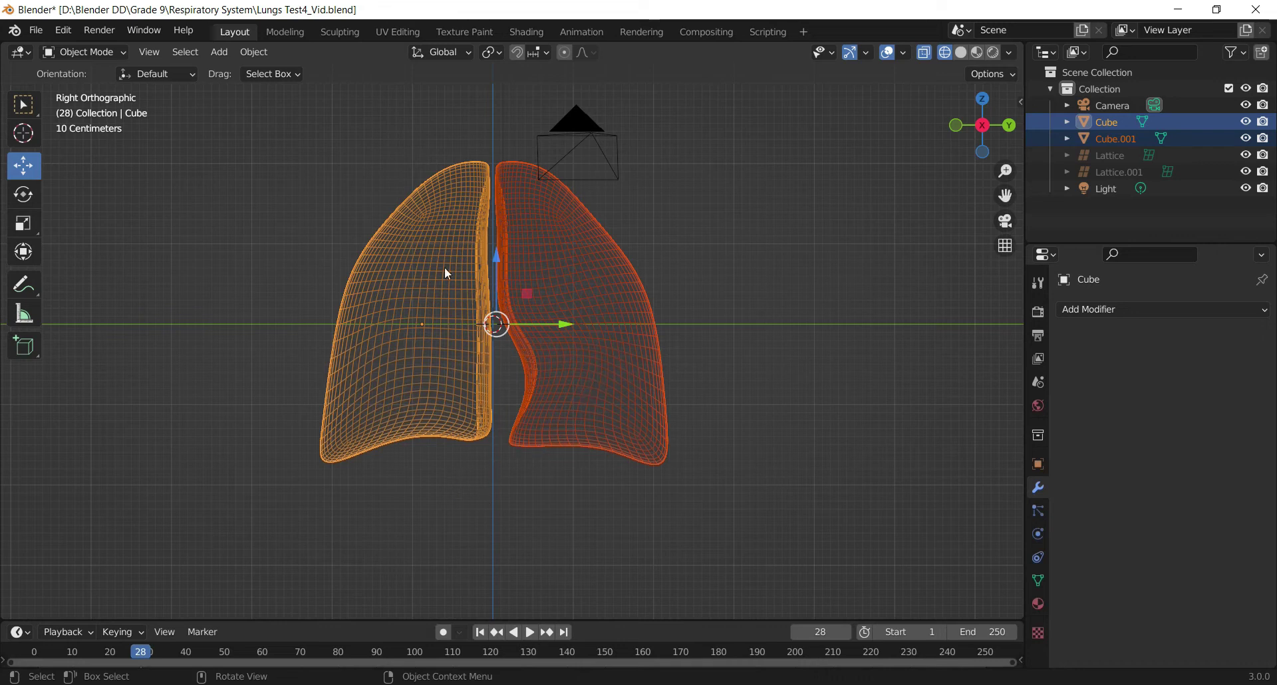
pyautogui.click(253, 52)
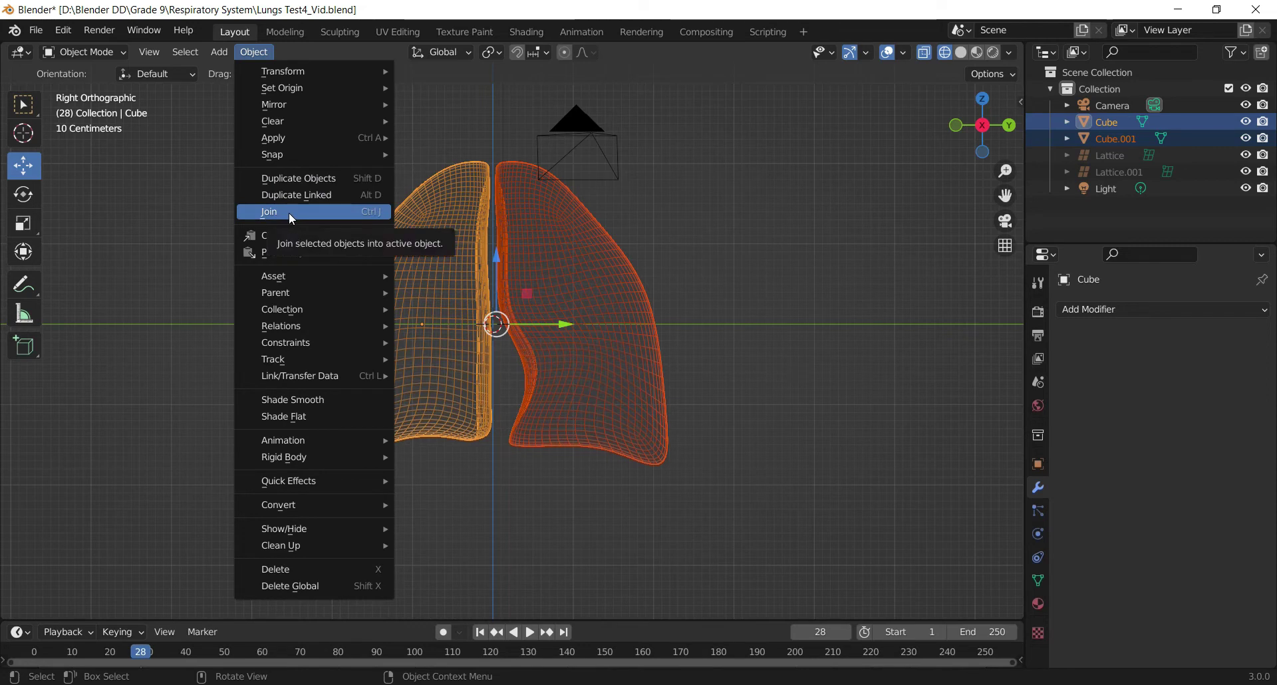
pyautogui.click(377, 210)
pyautogui.click(795, 317)
pyautogui.click(538, 339)
pyautogui.click(473, 459)
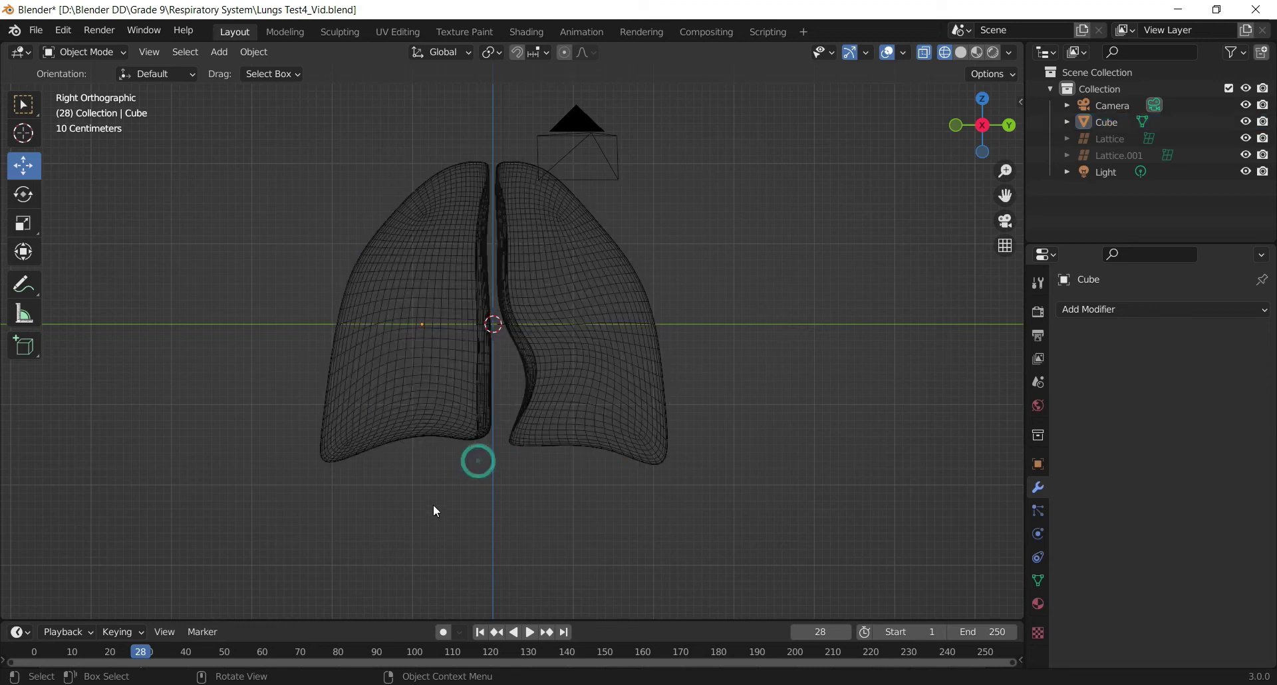
pyautogui.click(473, 409)
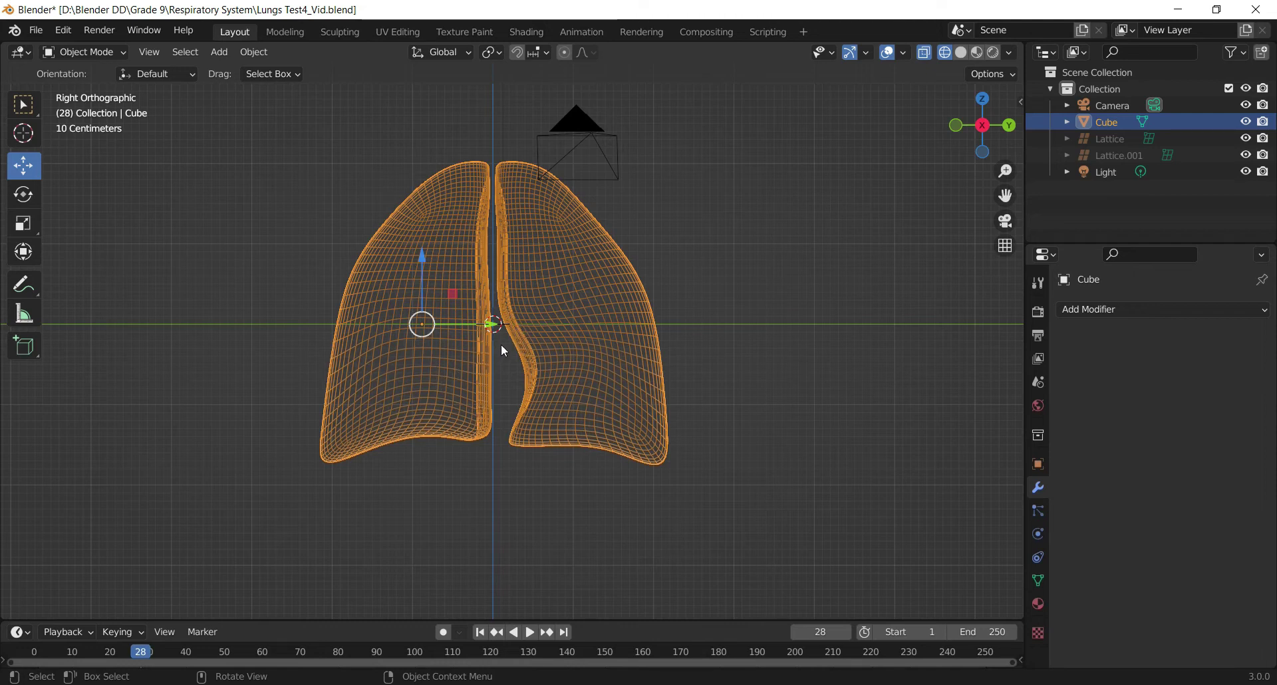
# - In Edit Mode, move all lung geometry about 0.914 m and then 0.034 m in negative Y so the origin sits between the lungs
pyautogui.press('Tab')
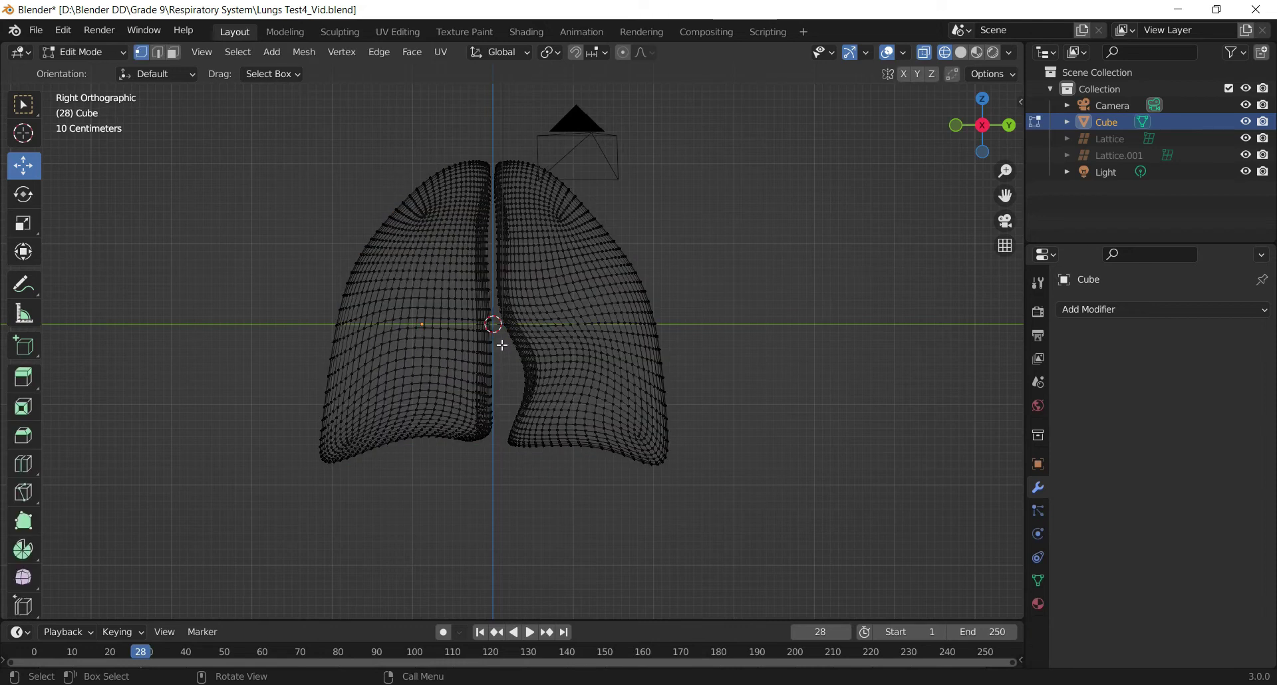
pyautogui.press('a')
pyautogui.scroll(6, 505, 339)
pyautogui.scroll(-2, 512, 333)
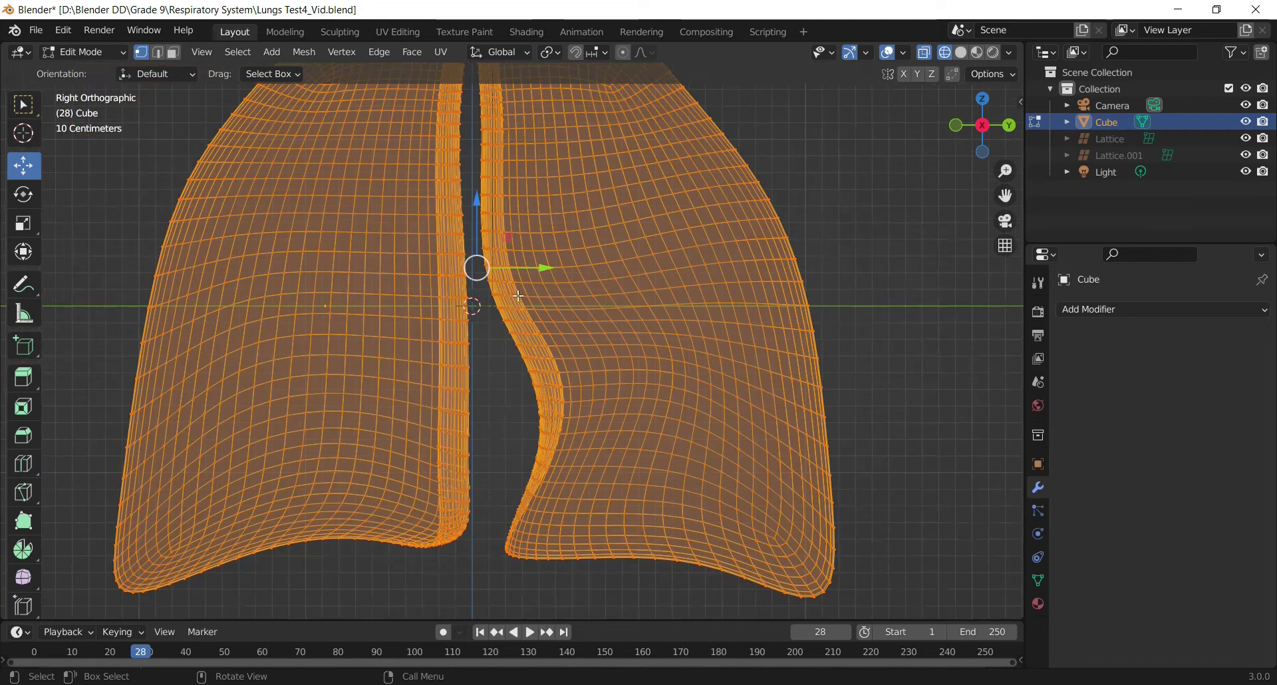
pyautogui.moveTo(540, 270); pyautogui.dragTo(387, 300)
pyautogui.scroll(-3, 387, 301)
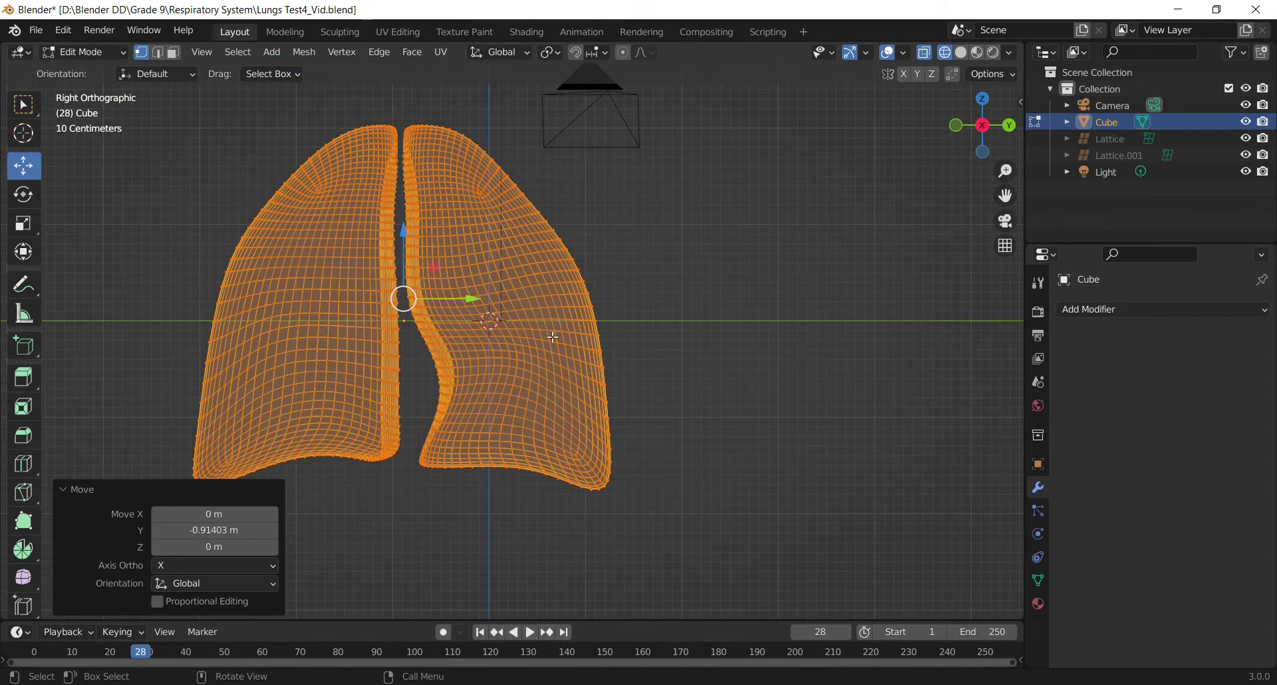
pyautogui.moveTo(472, 300); pyautogui.dragTo(472, 305)
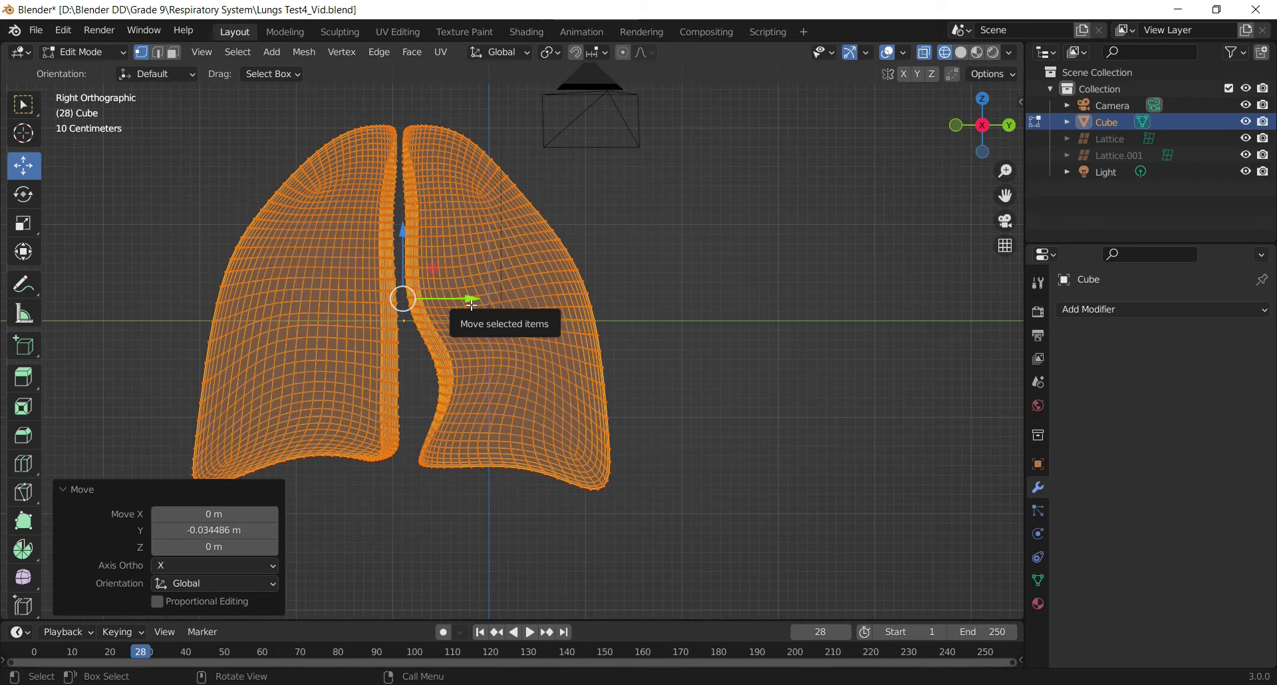
pyautogui.press('Tab')
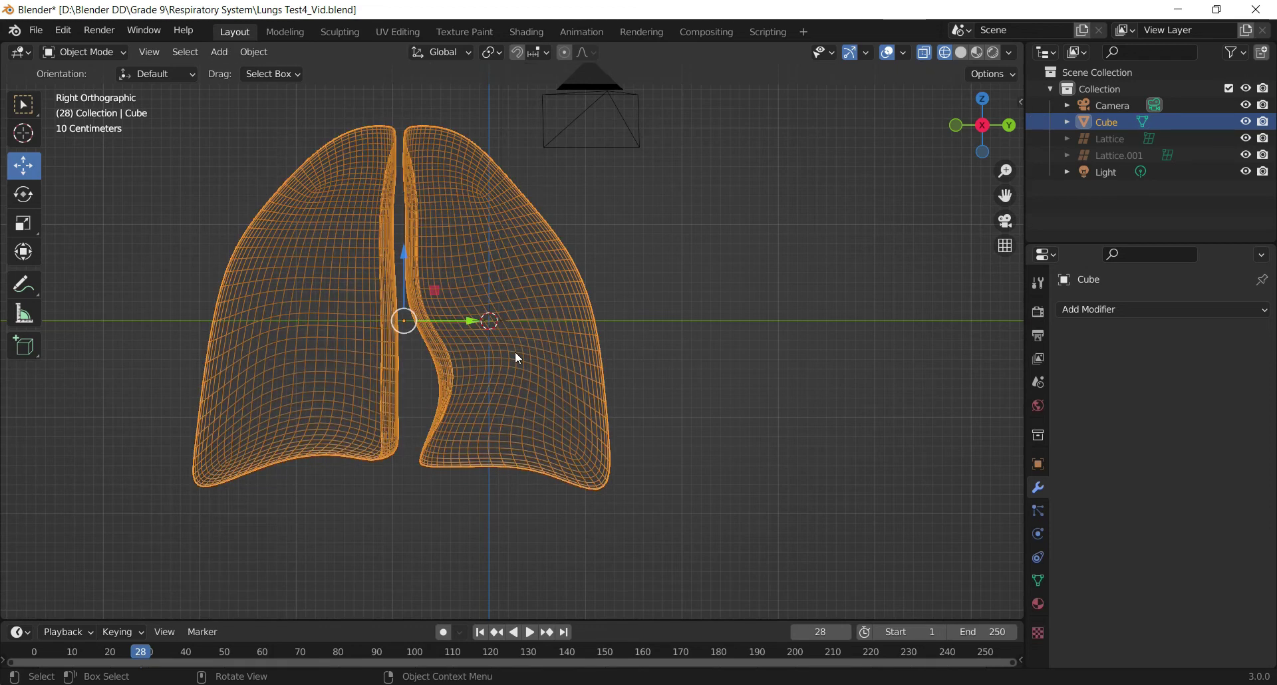
# - Set the joined lungs' Y location to 0 m to centre them on the world origin
pyautogui.press('n')
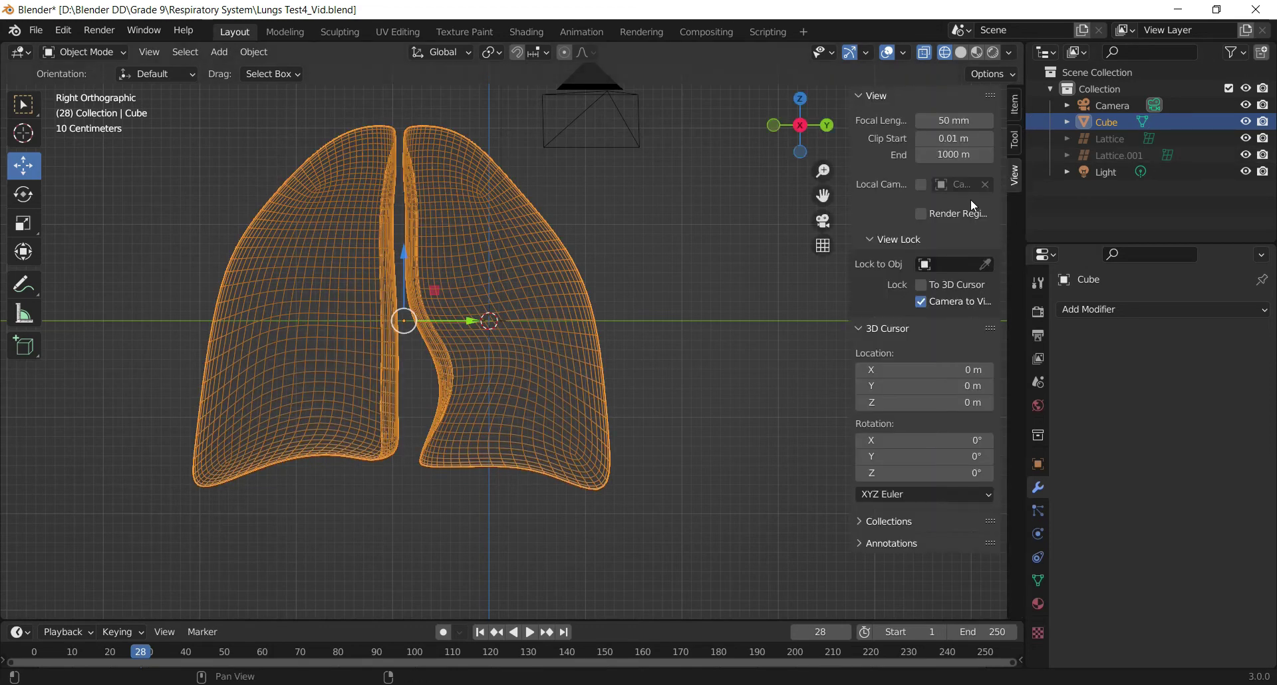
pyautogui.click(1013, 105)
pyautogui.click(928, 140)
pyautogui.press('Tab')
pyautogui.write('0')
pyautogui.press('Return')
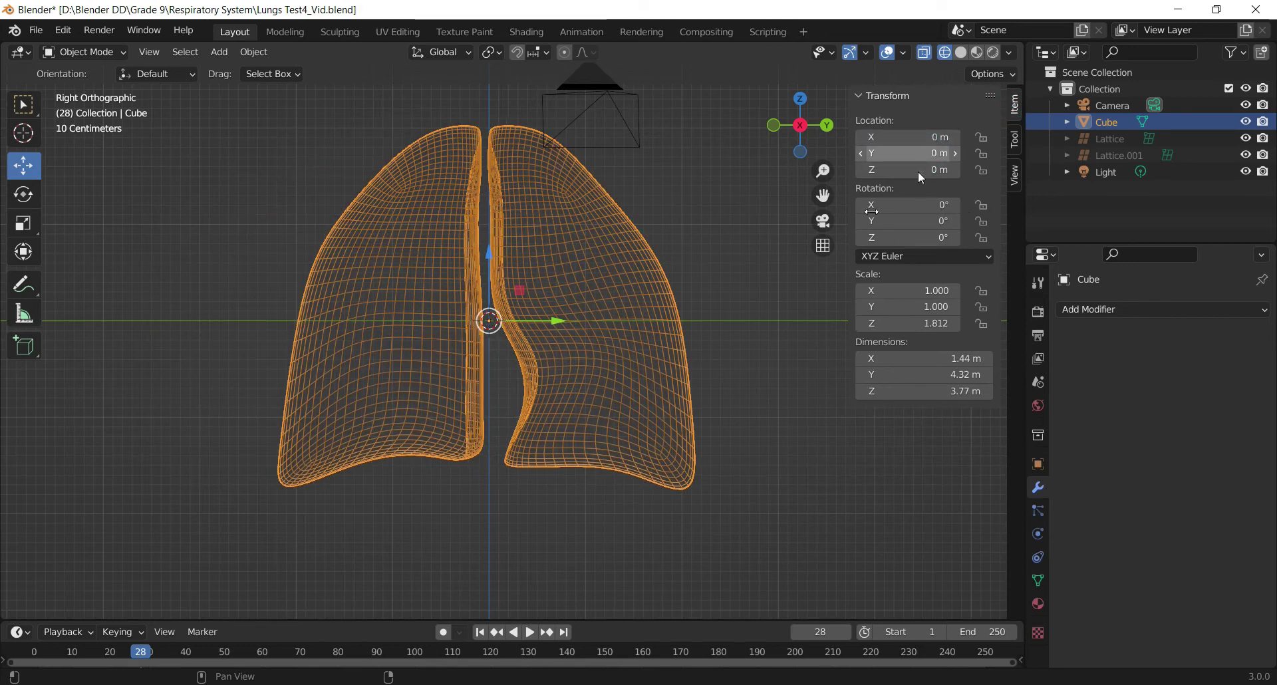
pyautogui.scroll(7, 601, 314)
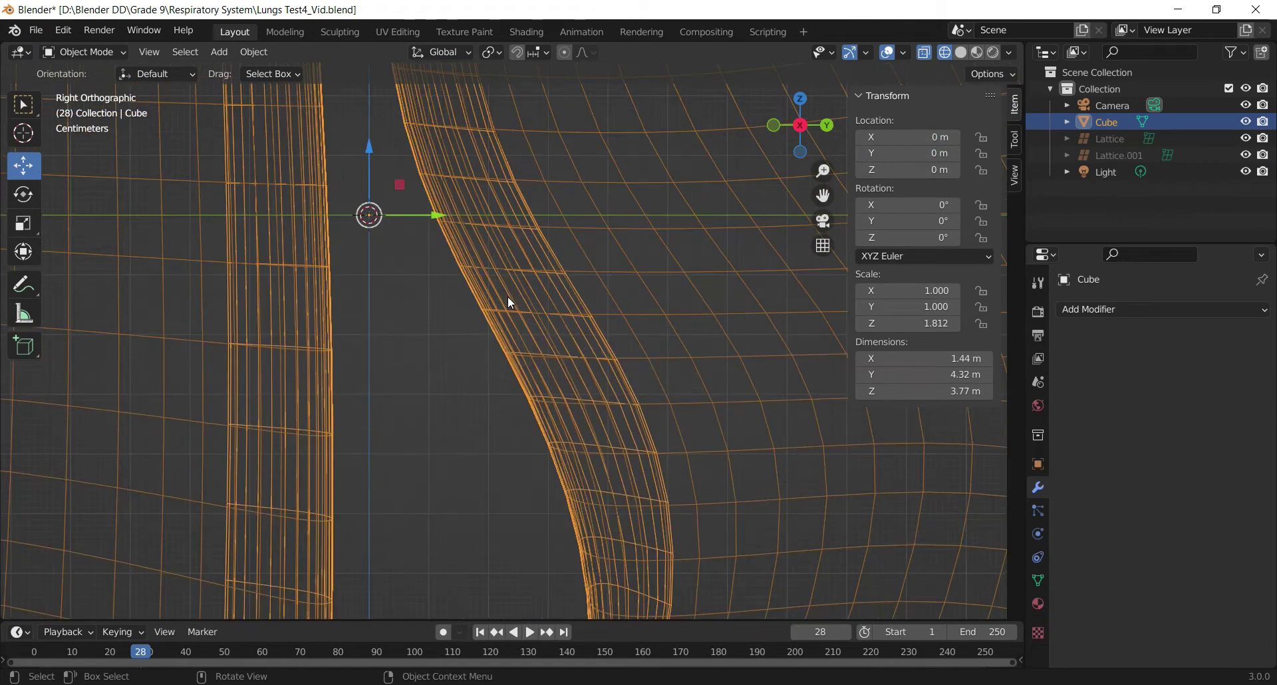
pyautogui.scroll(-2, 508, 297)
pyautogui.scroll(-5, 510, 295)
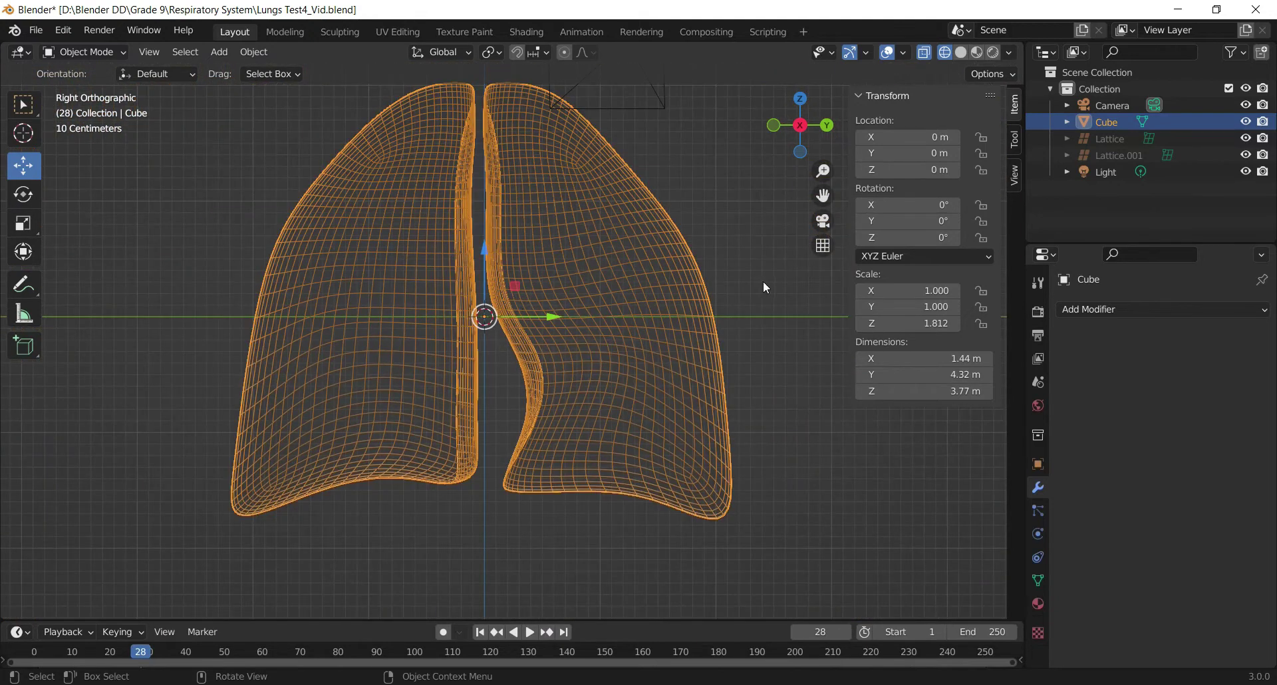
pyautogui.press('n')
pyautogui.click(803, 329)
pyautogui.scroll(-3, 810, 328)
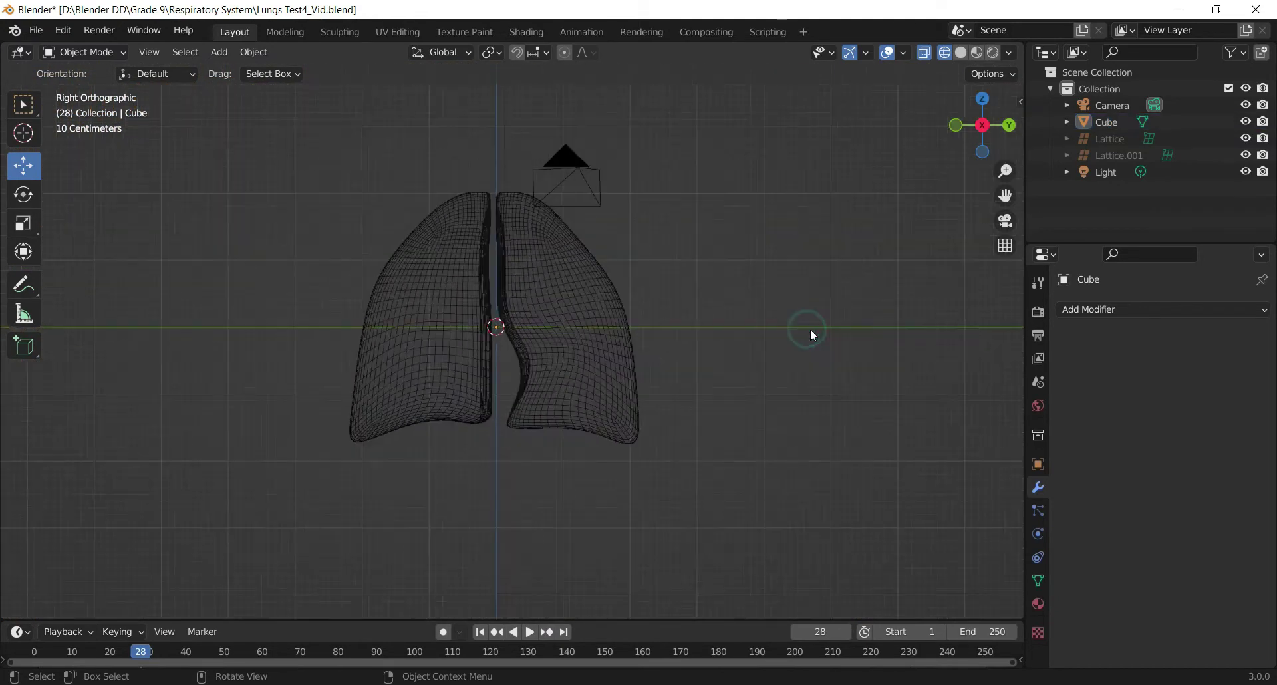
# - Check the joined lungs in Sculpt Mode and Material Preview, and set the Layout viewport to Solid shading
pyautogui.click(633, 380)
pyautogui.click(340, 32)
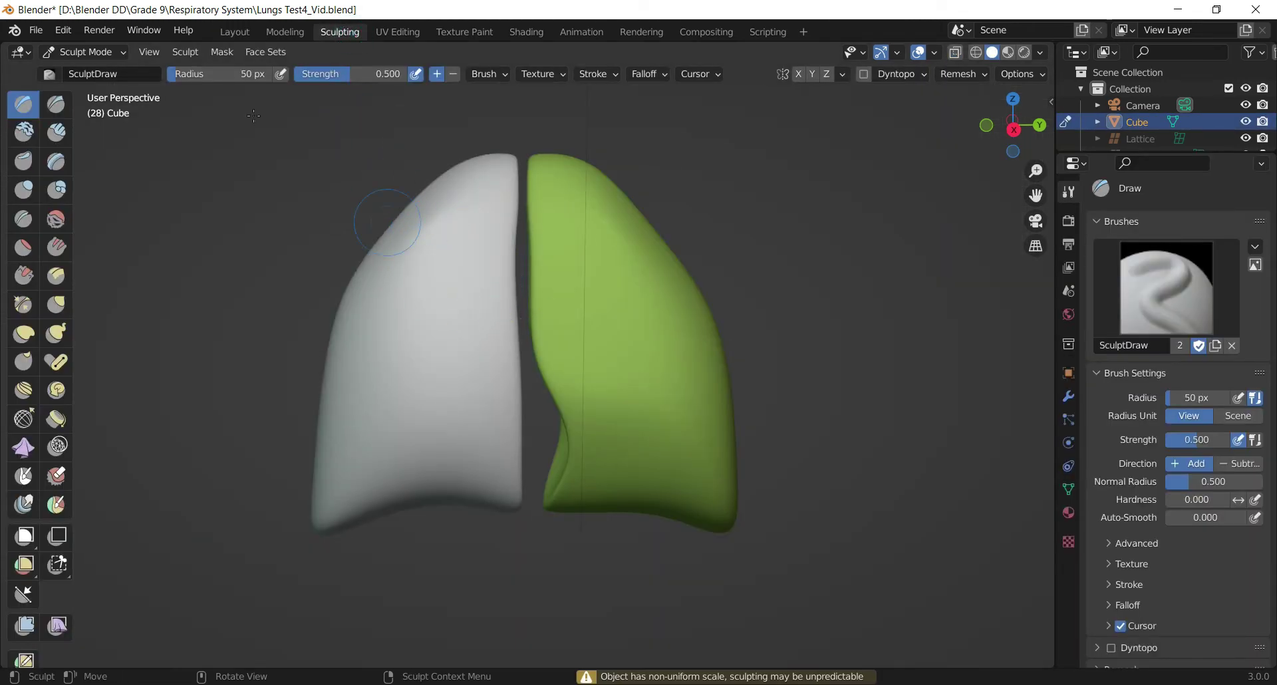
pyautogui.click(234, 34)
pyautogui.click(977, 52)
pyautogui.click(788, 259)
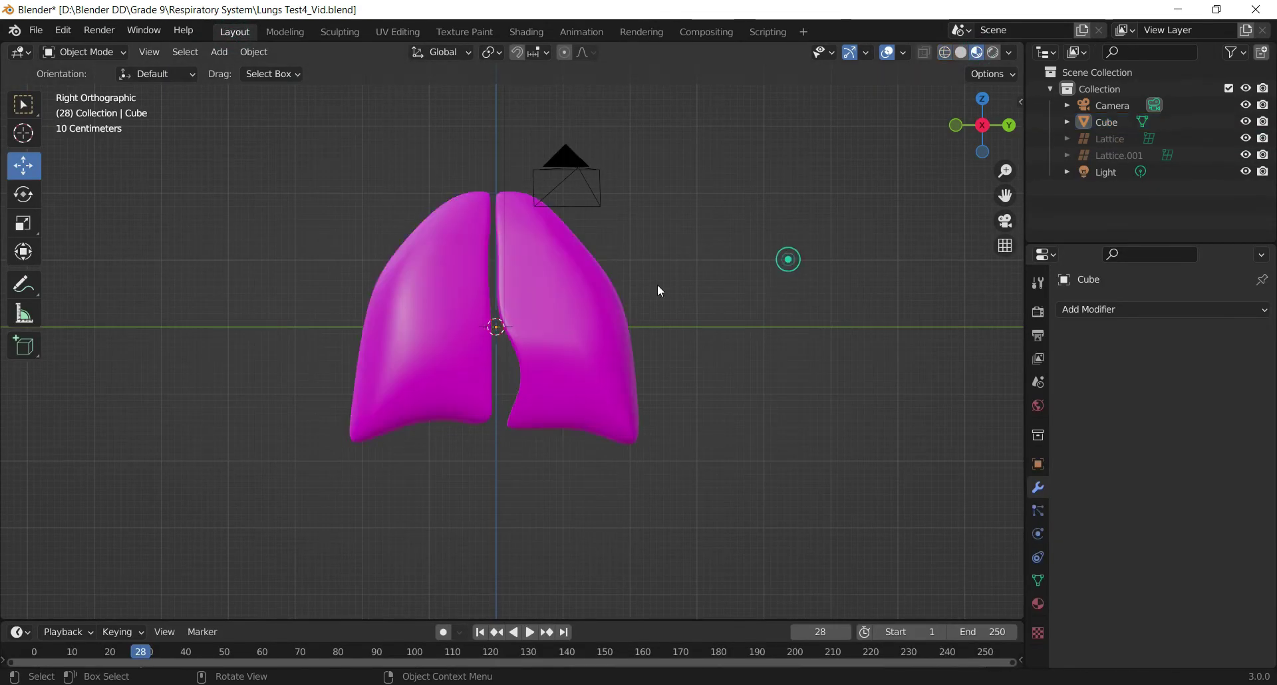
pyautogui.click(467, 287)
pyautogui.click(960, 52)
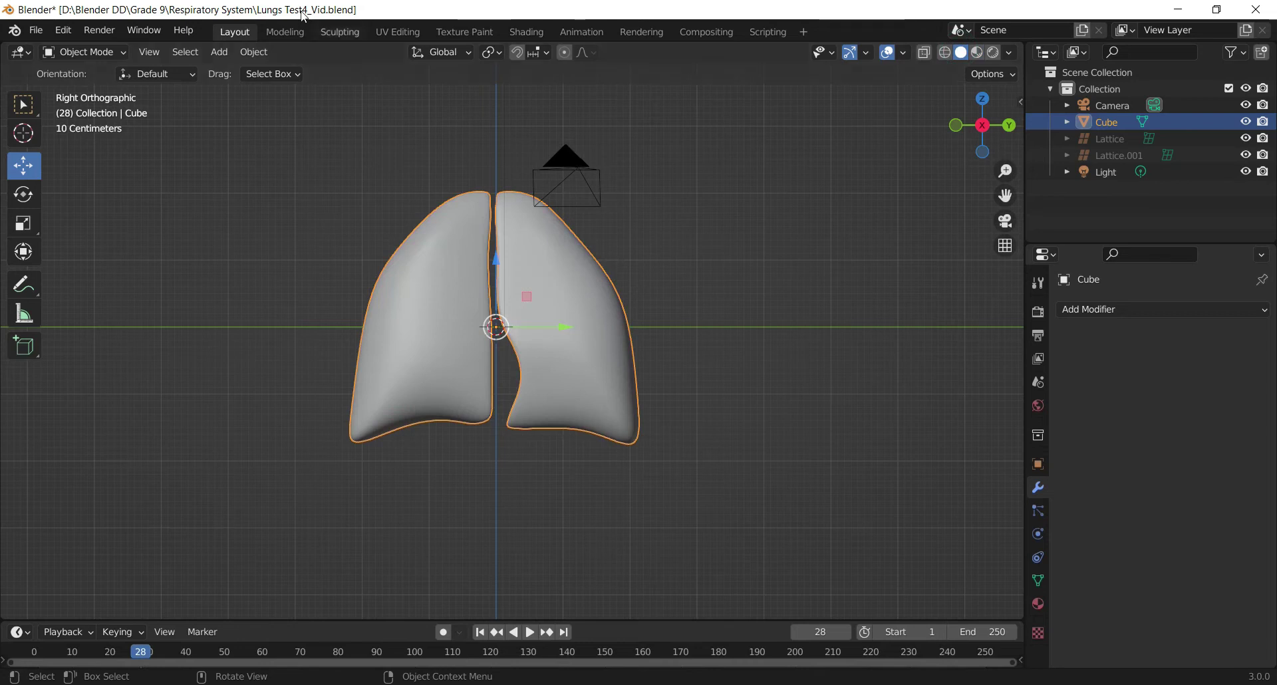
# - Try raised strokes across both lungs with the Draw brush at 50 px radius and 0.500 strength in Sculpt Mode
pyautogui.click(338, 31)
pyautogui.moveTo(640, 327); pyautogui.dragTo(672, 353)
pyautogui.moveTo(502, 291); pyautogui.dragTo(399, 383)
pyautogui.moveTo(417, 248); pyautogui.dragTo(502, 314)
pyautogui.moveTo(561, 248); pyautogui.dragTo(620, 219)
pyautogui.moveTo(609, 268)
pyautogui.mouseDown()
pyautogui.moveTo(661, 399)
pyautogui.moveTo(594, 439)
pyautogui.mouseUp()
pyautogui.moveTo(424, 374); pyautogui.dragTo(401, 428)
pyautogui.moveTo(413, 448)
pyautogui.mouseDown()
pyautogui.moveTo(465, 408)
pyautogui.moveTo(506, 406)
pyautogui.mouseUp()
pyautogui.moveTo(534, 423)
pyautogui.mouseDown()
pyautogui.moveTo(657, 435)
pyautogui.moveTo(613, 343)
pyautogui.moveTo(598, 257)
pyautogui.mouseUp()
# - Undo all the test strokes on both lungs
pyautogui.hotkey('ctrl', 'z')
pyautogui.hotkey('ctrl', 'z')
pyautogui.hotkey('ctrl', 'z')
pyautogui.hotkey('ctrl', 'z')
pyautogui.hotkey('ctrl', 'z')
pyautogui.hotkey('ctrl', 'z')
pyautogui.hotkey('ctrl', 'z')
pyautogui.hotkey('ctrl', 'z')
pyautogui.hotkey('ctrl', 'z')
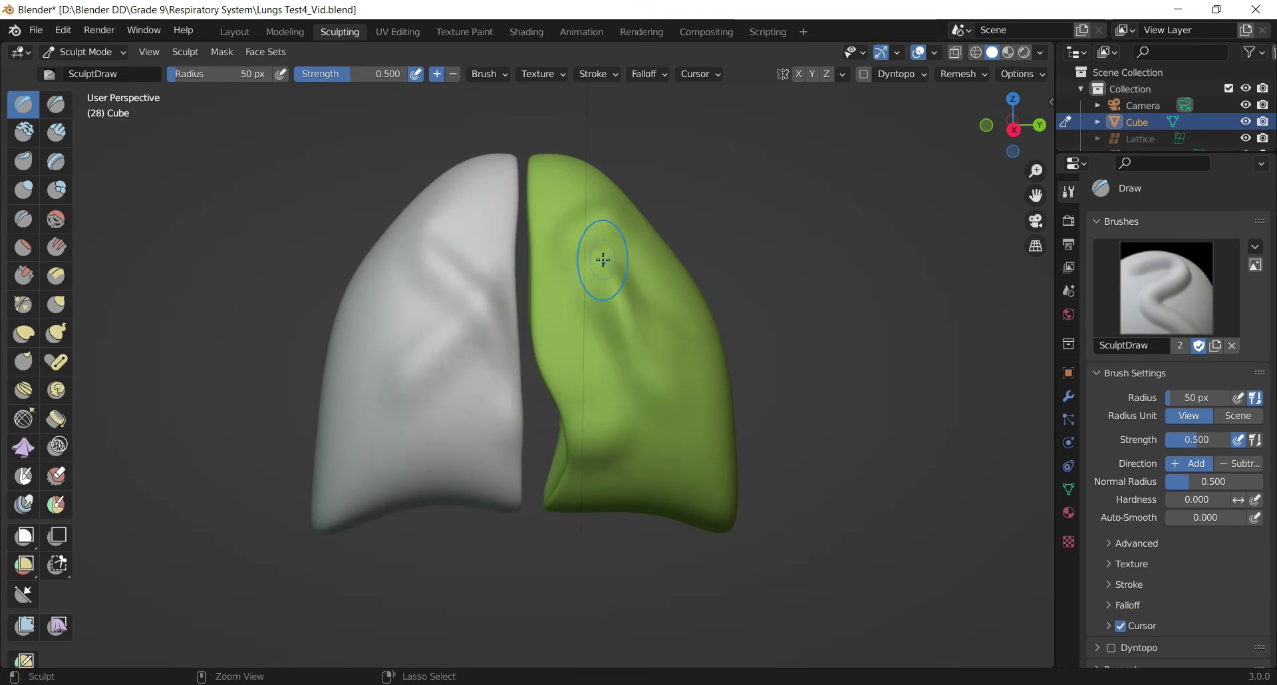
pyautogui.hotkey('ctrl', 'z')
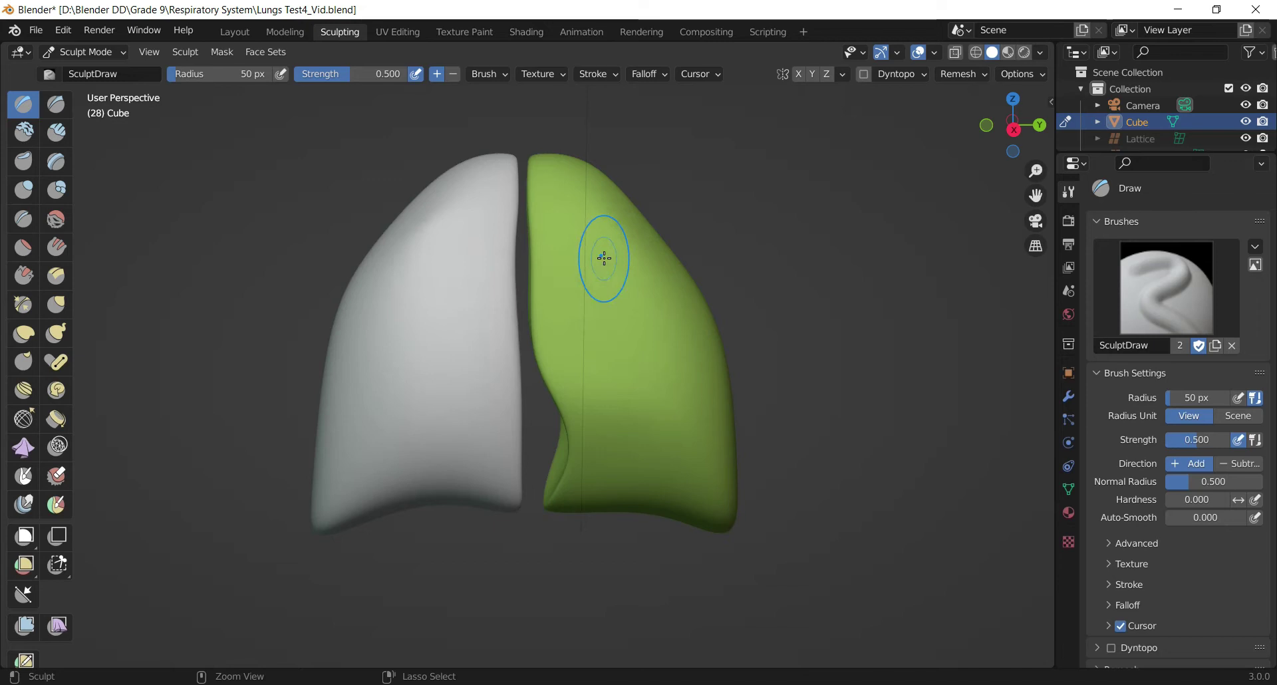
pyautogui.hotkey('ctrl', 'z')
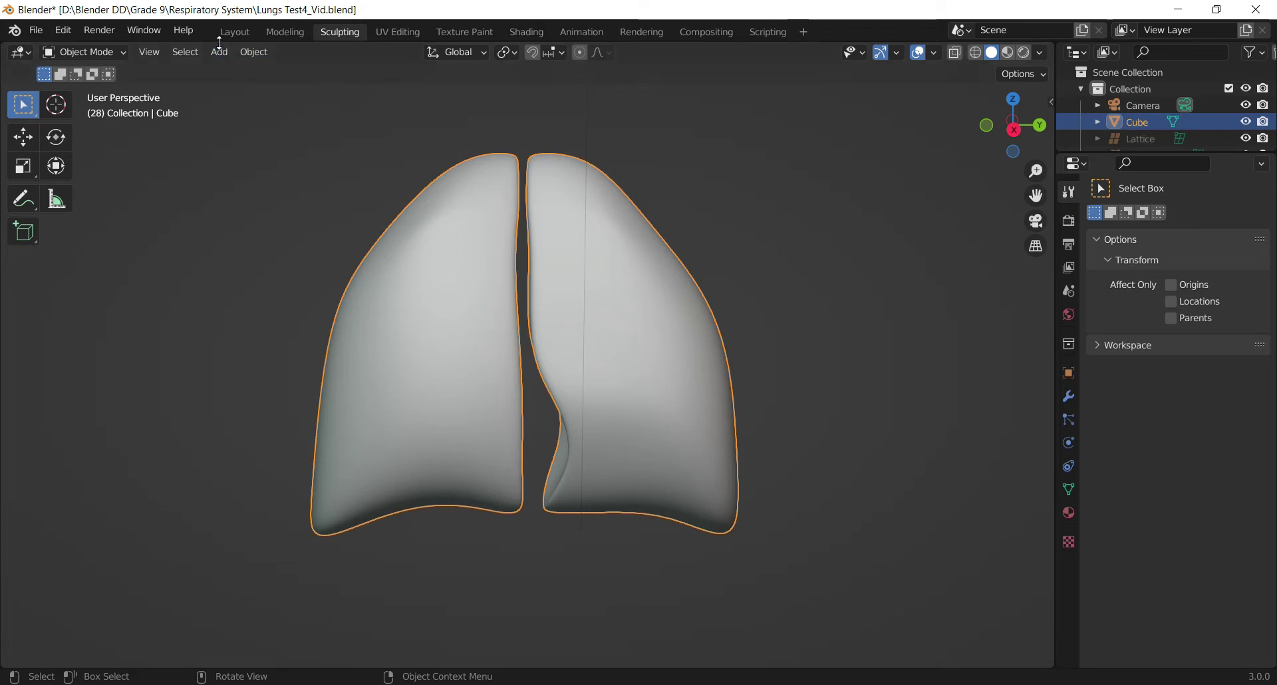
# - Bring the joined lungs back into Sculpt Mode in the Sculpting workspace
pyautogui.press('Tab')
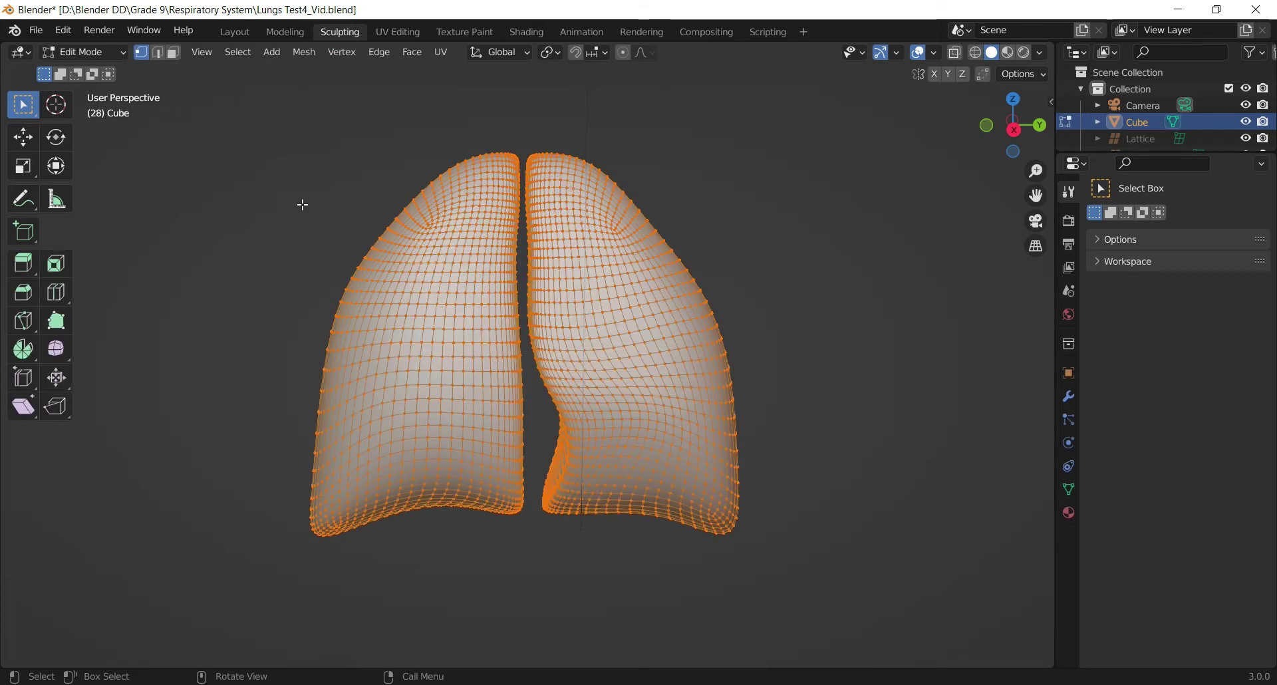
pyautogui.press('Tab')
pyautogui.click(236, 33)
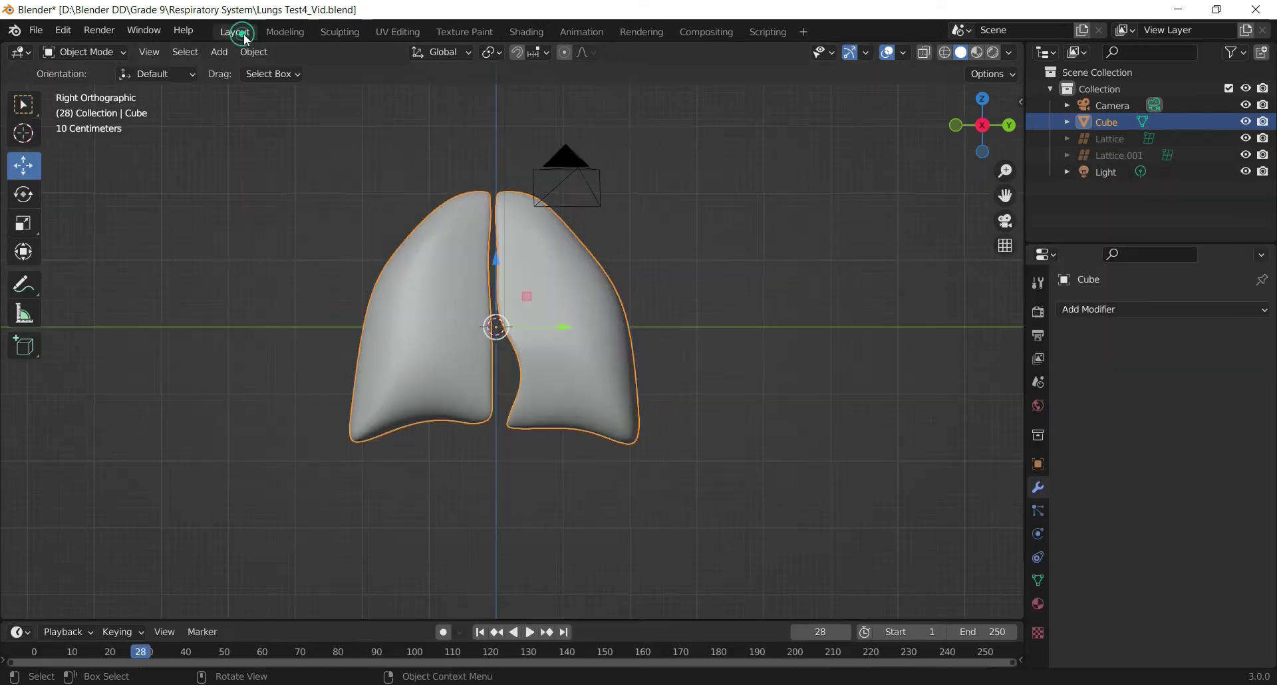
pyautogui.click(330, 37)
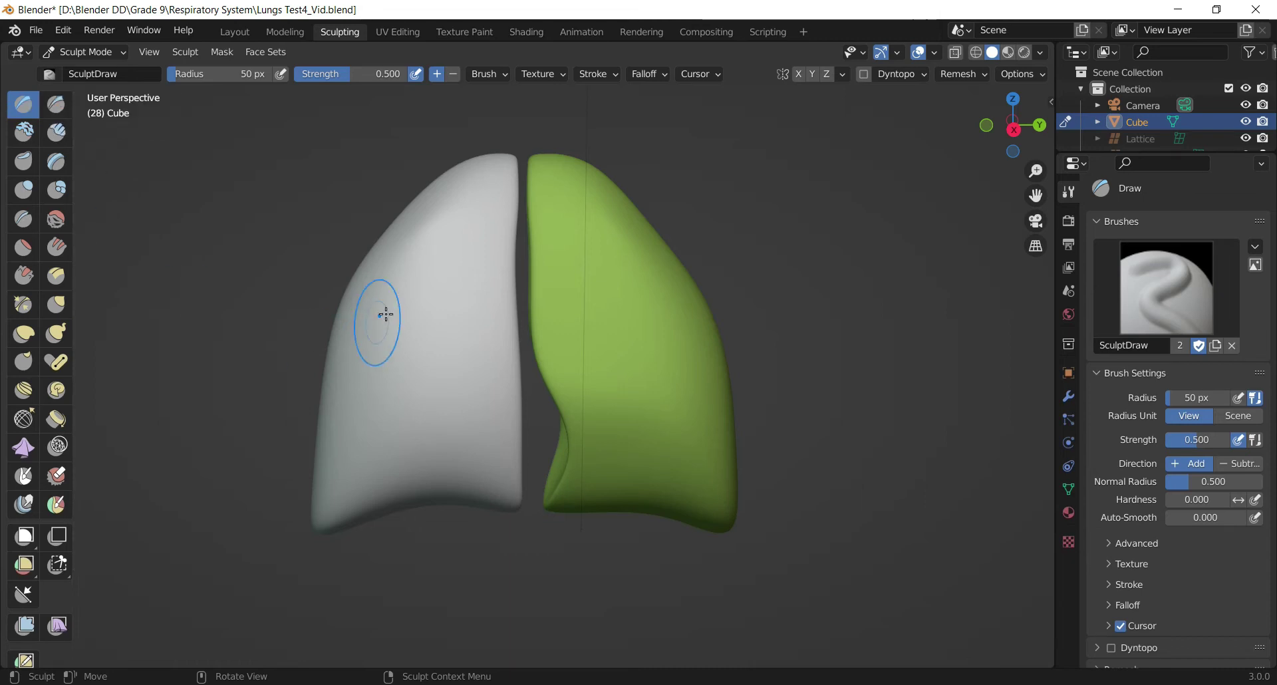
# - Try 50 px Draw-brush strokes on the left-hand lung from different view angles, and undo them
pyautogui.scroll(2, 406, 304)
pyautogui.moveTo(371, 326)
pyautogui.mouseDown()
pyautogui.moveTo(418, 275)
pyautogui.moveTo(402, 353)
pyautogui.moveTo(421, 393)
pyautogui.moveTo(462, 362)
pyautogui.moveTo(347, 443)
pyautogui.moveTo(328, 427)
pyautogui.moveTo(382, 334)
pyautogui.moveTo(371, 340)
pyautogui.mouseUp()
pyautogui.moveTo(359, 342); pyautogui.dragTo(379, 299)
pyautogui.moveTo(1034, 131); pyautogui.dragTo(981, 133)
pyautogui.moveTo(454, 182); pyautogui.dragTo(422, 262)
pyautogui.moveTo(434, 170); pyautogui.dragTo(393, 283)
pyautogui.moveTo(445, 204)
pyautogui.mouseDown()
pyautogui.moveTo(421, 399)
pyautogui.moveTo(400, 456)
pyautogui.mouseUp()
pyautogui.hotkey('ctrl', 'z')
pyautogui.hotkey('ctrl', 'z')
pyautogui.hotkey('ctrl', 'z')
pyautogui.hotkey('ctrl', 'z')
pyautogui.hotkey('ctrl', 'z')
pyautogui.hotkey('ctrl', 'z')
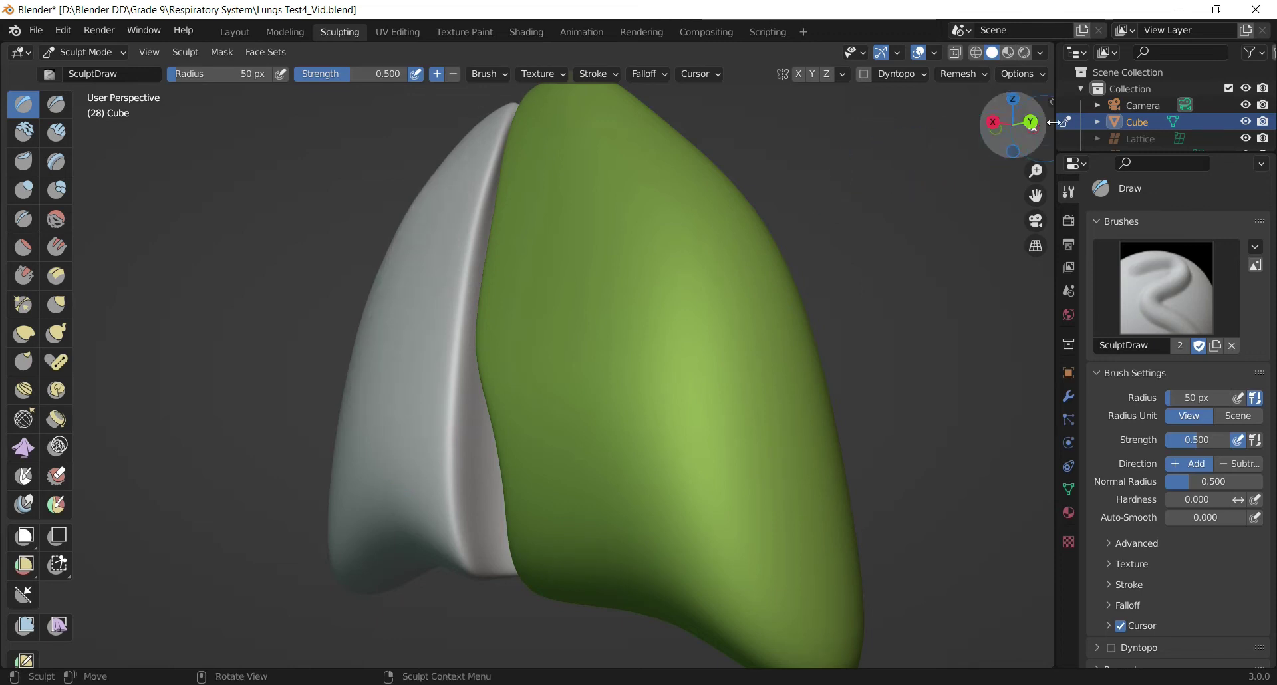
# - Set the Draw brush radius to 15 px and try thin strokes on the front of the left-hand lung
pyautogui.moveTo(1024, 133); pyautogui.dragTo(1016, 131)
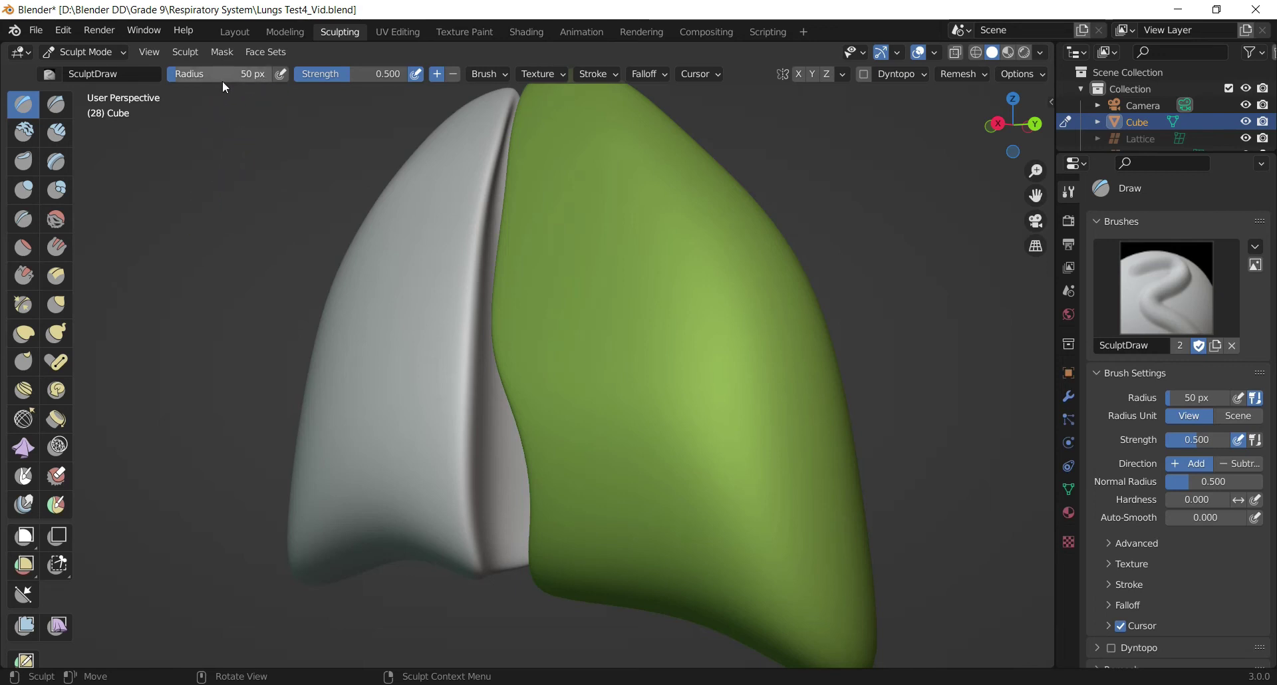
pyautogui.moveTo(183, 75); pyautogui.dragTo(204, 78)
pyautogui.press('f')
pyautogui.click(421, 306)
pyautogui.moveTo(1013, 126); pyautogui.dragTo(1071, 158)
pyautogui.moveTo(213, 74); pyautogui.dragTo(177, 74)
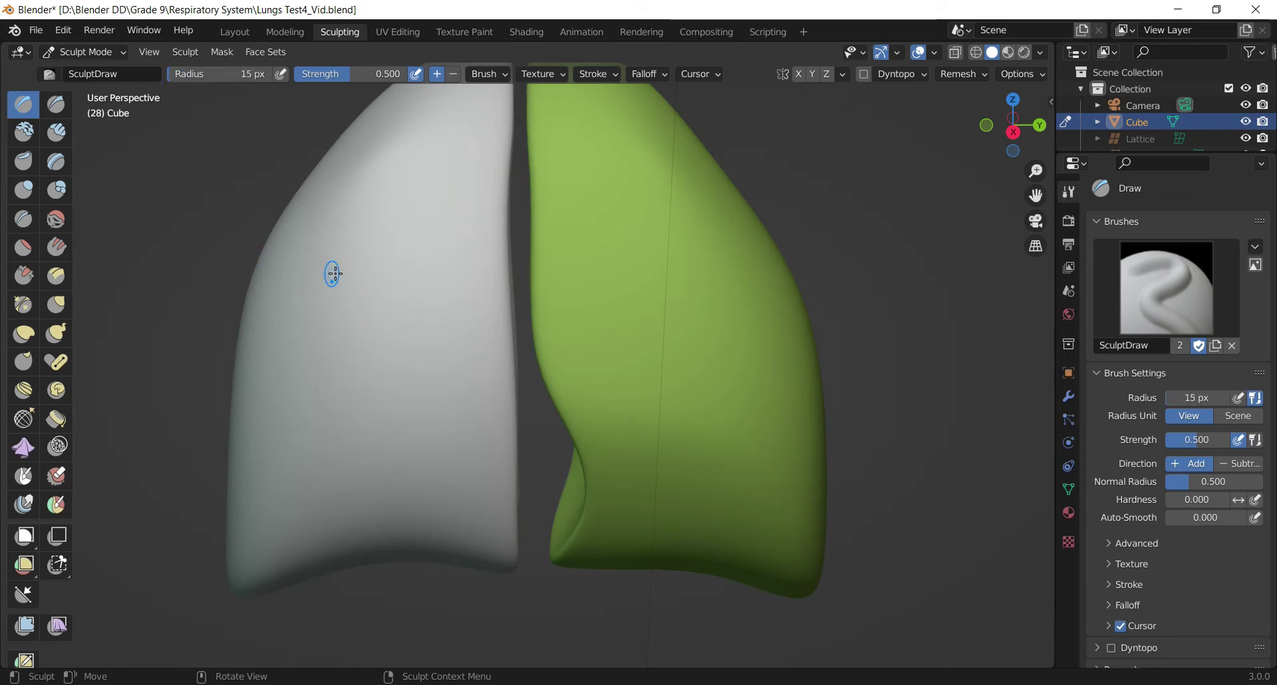
pyautogui.moveTo(337, 263); pyautogui.dragTo(382, 308)
pyautogui.moveTo(424, 353); pyautogui.dragTo(425, 351)
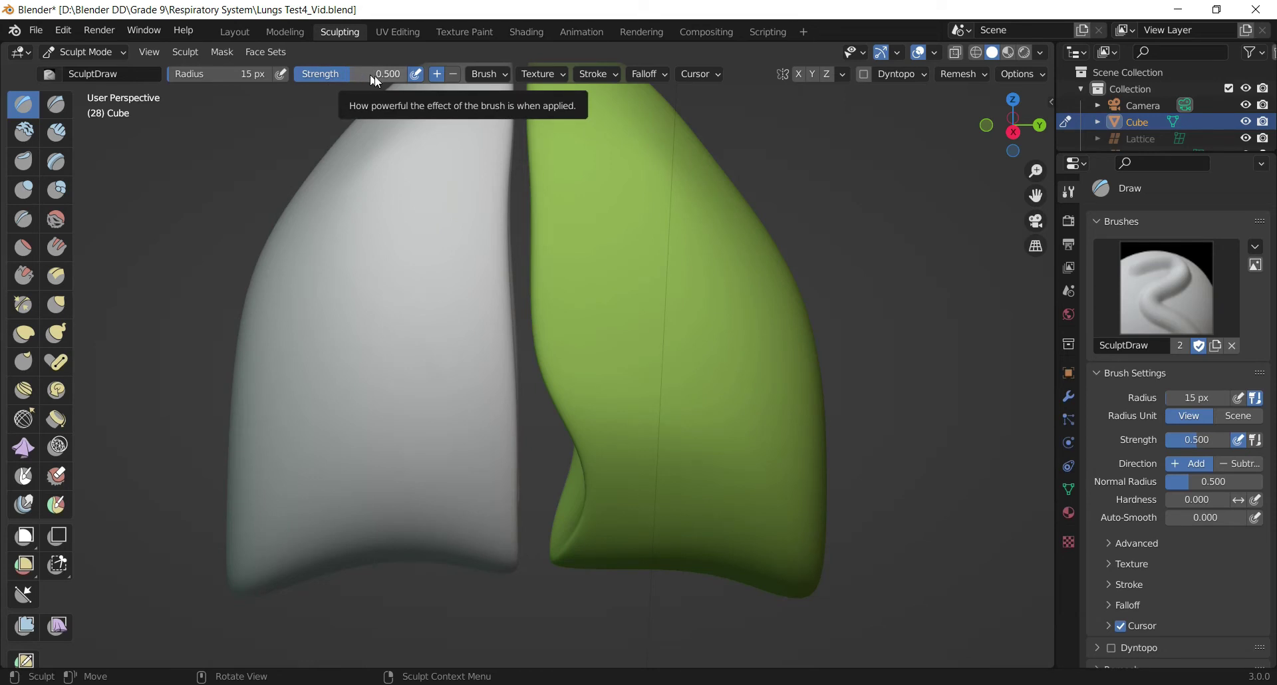
# - Try a stroke on the left-hand lung with the Draw brush at 0.703 strength and 49 px radius, and undo it
pyautogui.click(469, 218)
pyautogui.moveTo(995, 121); pyautogui.dragTo(991, 148)
pyautogui.moveTo(347, 73); pyautogui.dragTo(372, 73)
pyautogui.moveTo(170, 73); pyautogui.dragTo(178, 73)
pyautogui.moveTo(335, 222); pyautogui.dragTo(422, 379)
pyautogui.hotkey('ctrl', 'z')
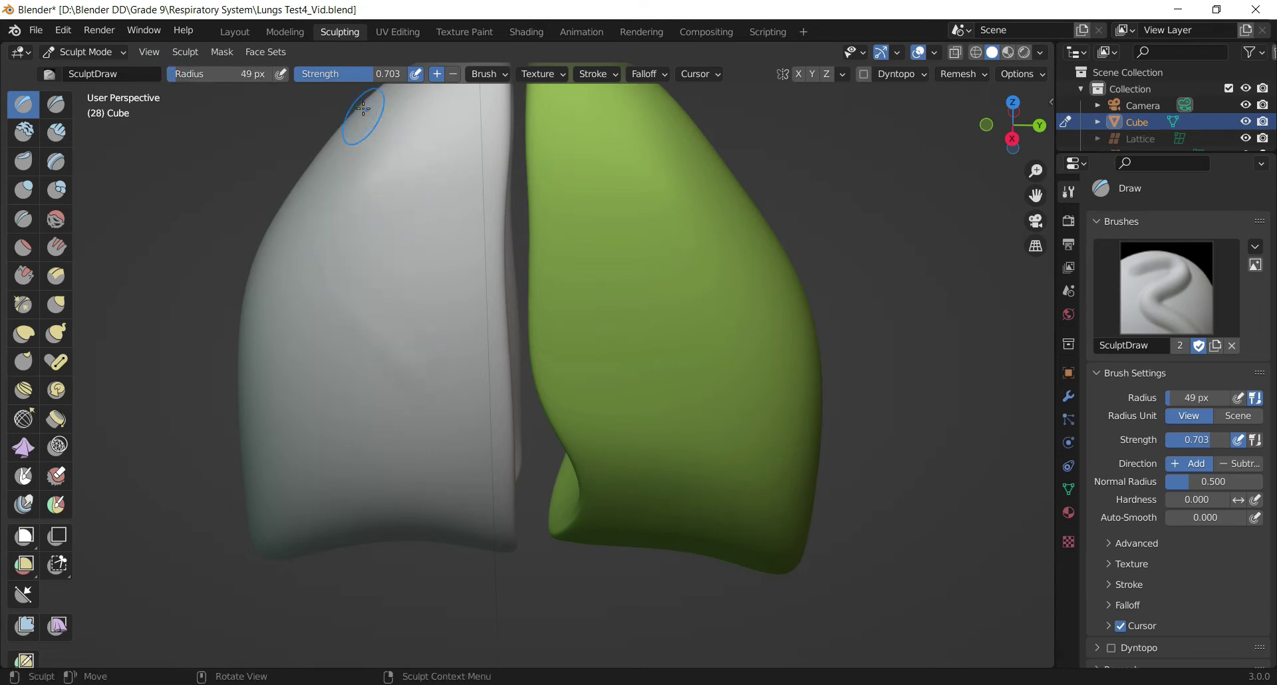
# - Set the Draw brush to 0.087 strength and 136 px radius, testing strokes on the left-hand lung
pyautogui.moveTo(363, 74); pyautogui.dragTo(303, 74)
pyautogui.moveTo(407, 202); pyautogui.dragTo(403, 238)
pyautogui.moveTo(341, 399); pyautogui.dragTo(339, 407)
pyautogui.moveTo(176, 74); pyautogui.dragTo(197, 74)
pyautogui.moveTo(365, 191); pyautogui.dragTo(347, 288)
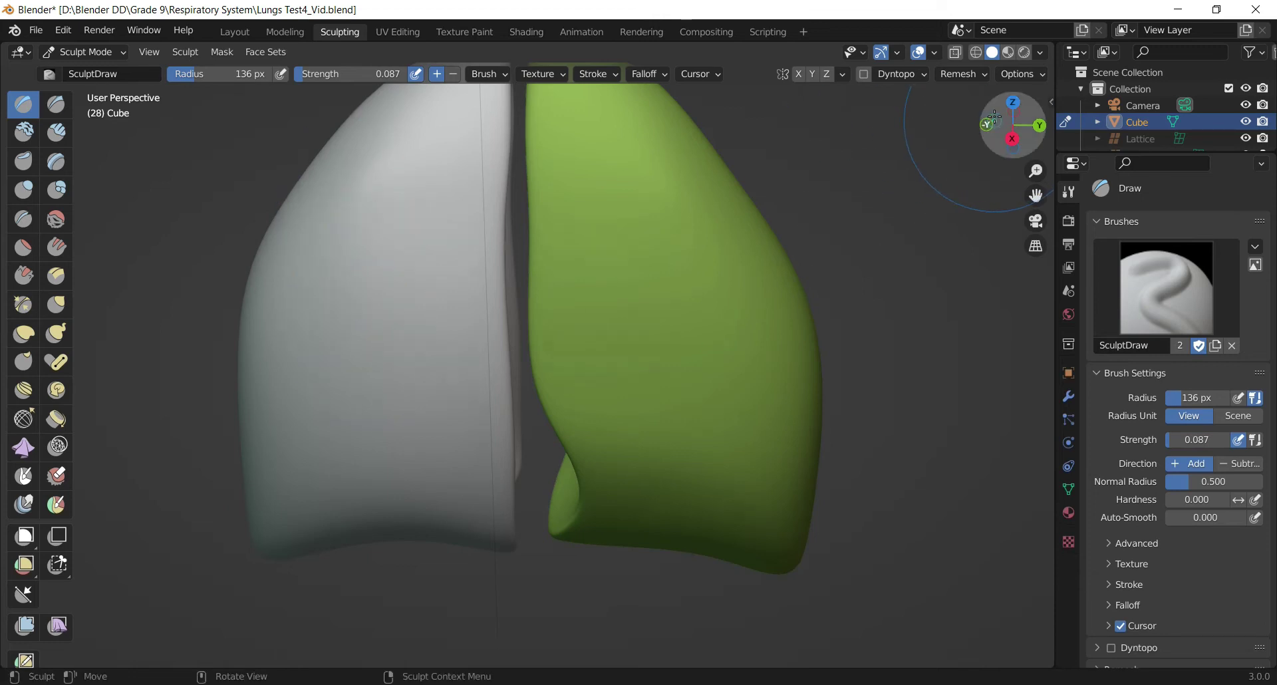
# - Undo the remaining test strokes and reopen the joined lungs in Sculpt Mode
pyautogui.moveTo(1014, 126); pyautogui.dragTo(989, 126)
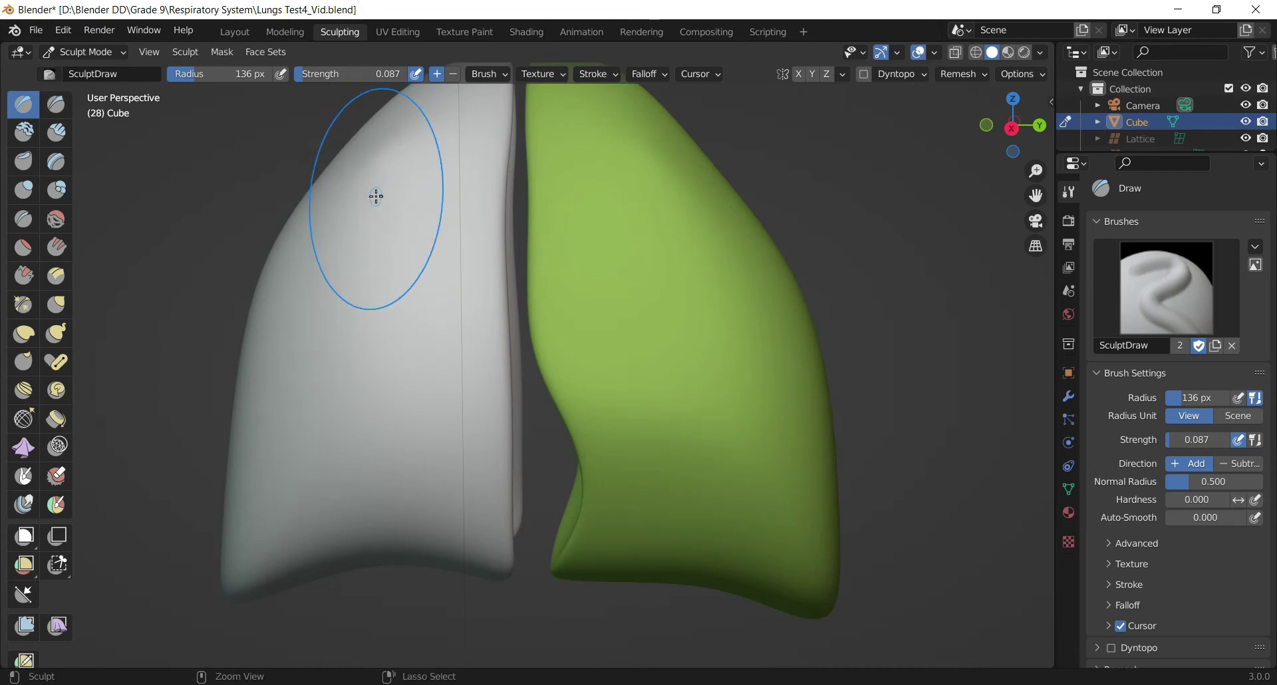
pyautogui.hotkey('ctrl', 'z')
pyautogui.click(386, 181)
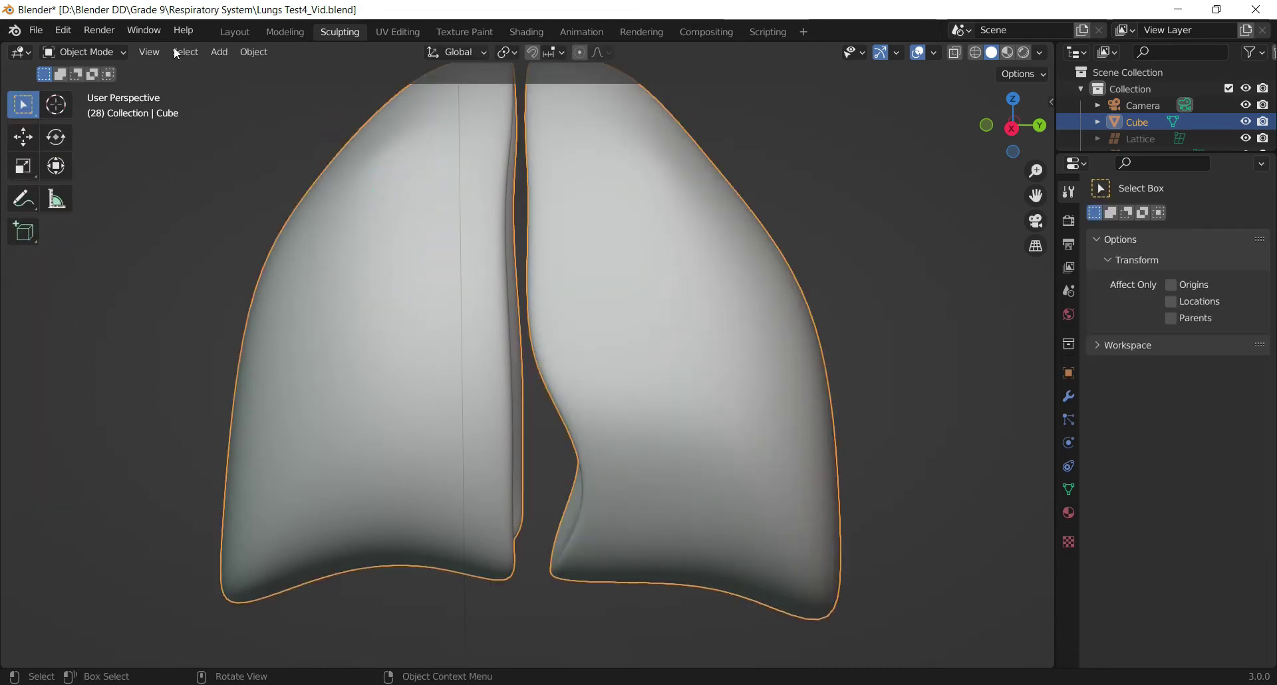
pyautogui.click(234, 32)
pyautogui.click(339, 32)
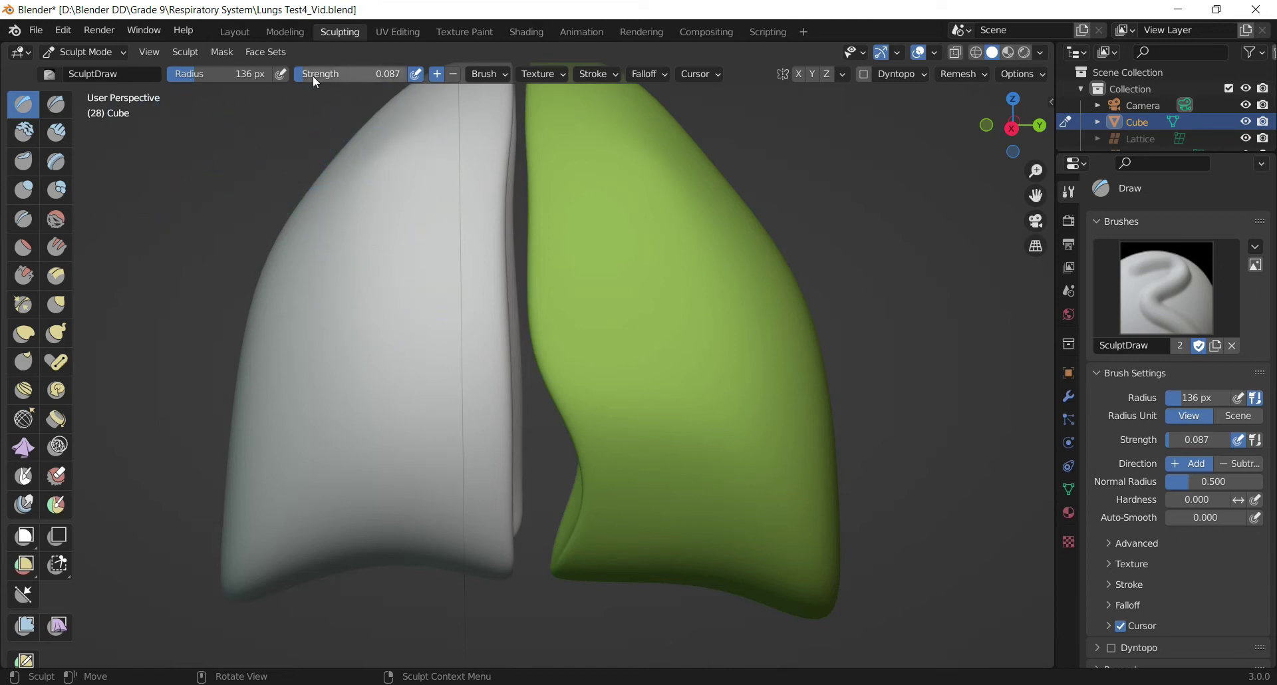
# - Set the Draw brush to 0.5 strength and 100 px radius
pyautogui.moveTo(313, 74); pyautogui.dragTo(353, 74)
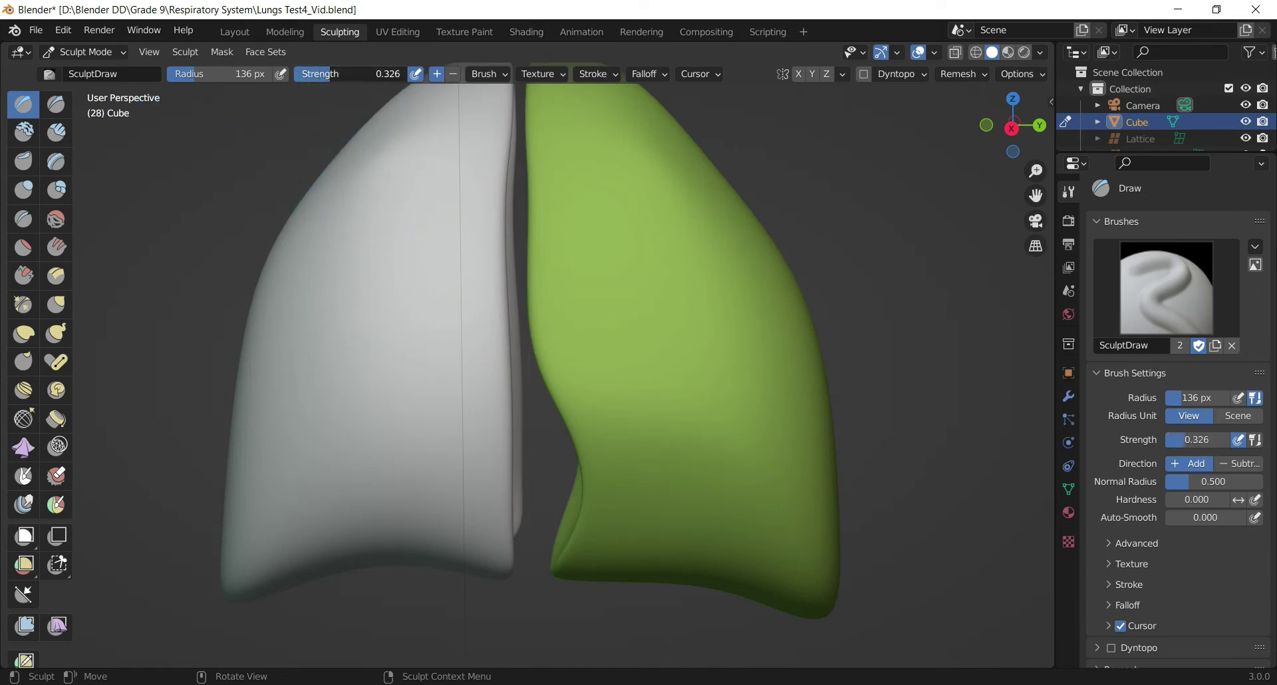
pyautogui.click(384, 73)
pyautogui.write('0.5')
pyautogui.press('Return')
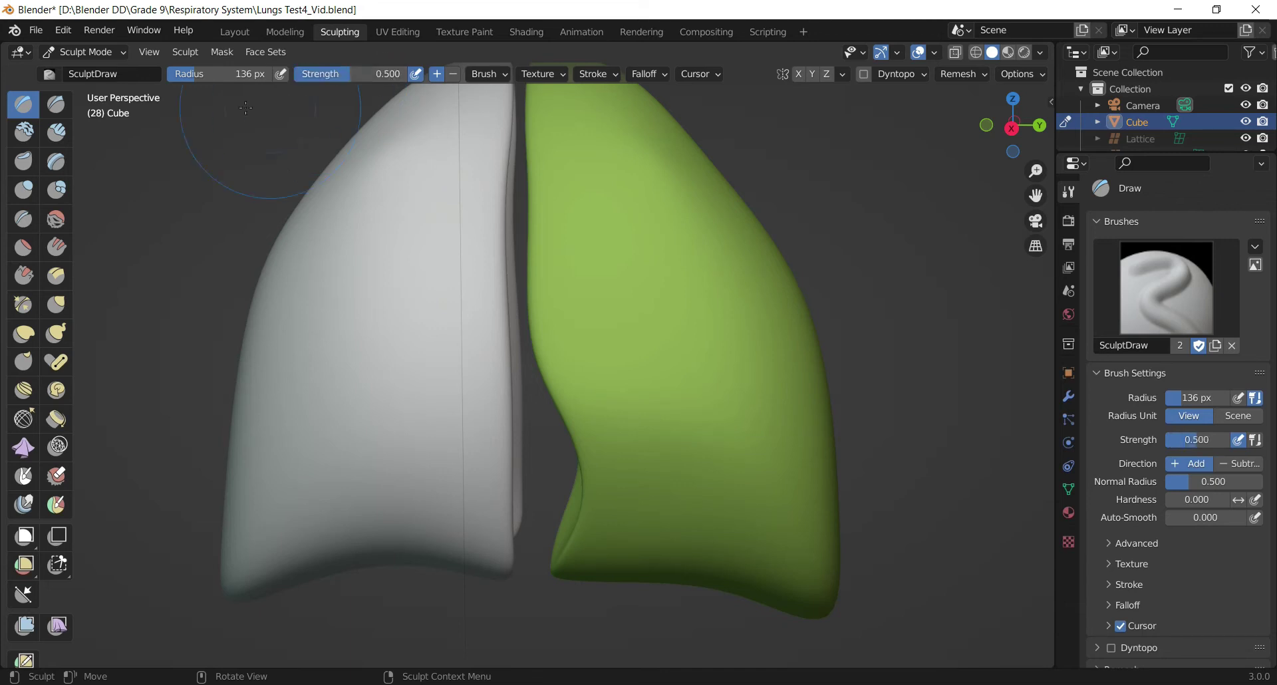
pyautogui.click(199, 73)
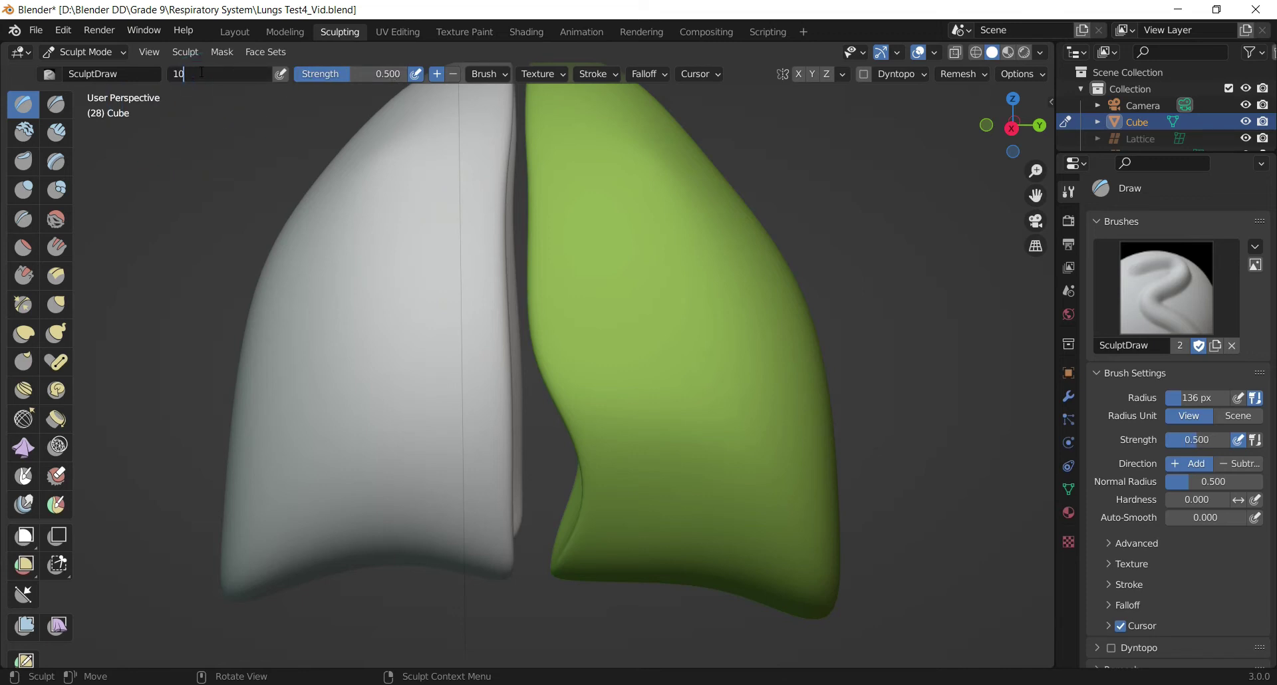
pyautogui.write('100')
pyautogui.press('Return')
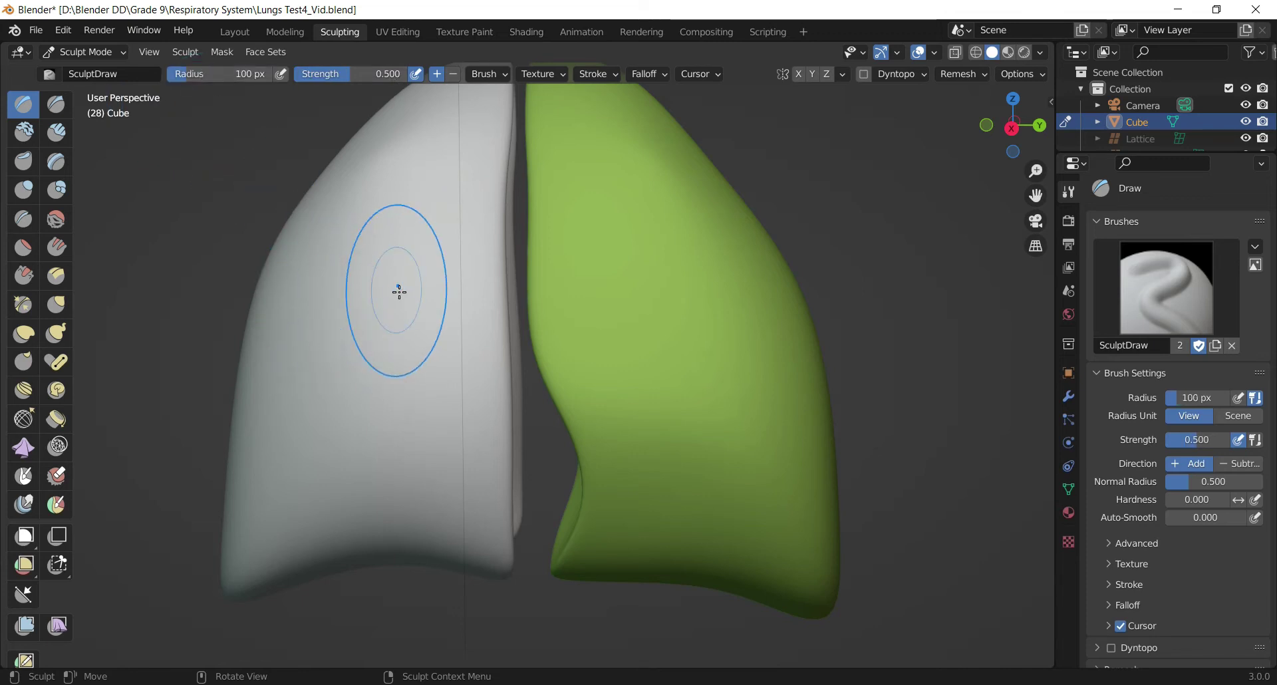
# - Look at the Clay and Clay Thumb brushes and return to the Draw brush
pyautogui.click(24, 135)
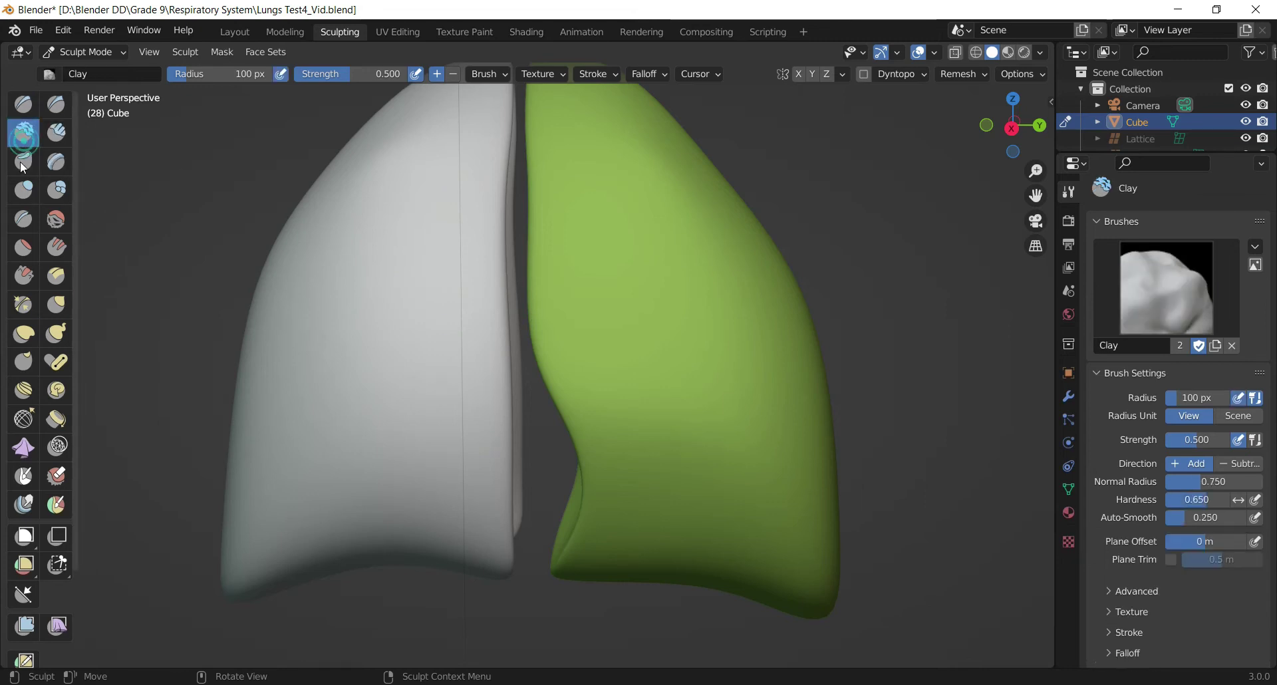
pyautogui.click(24, 161)
pyautogui.click(24, 135)
pyautogui.click(25, 105)
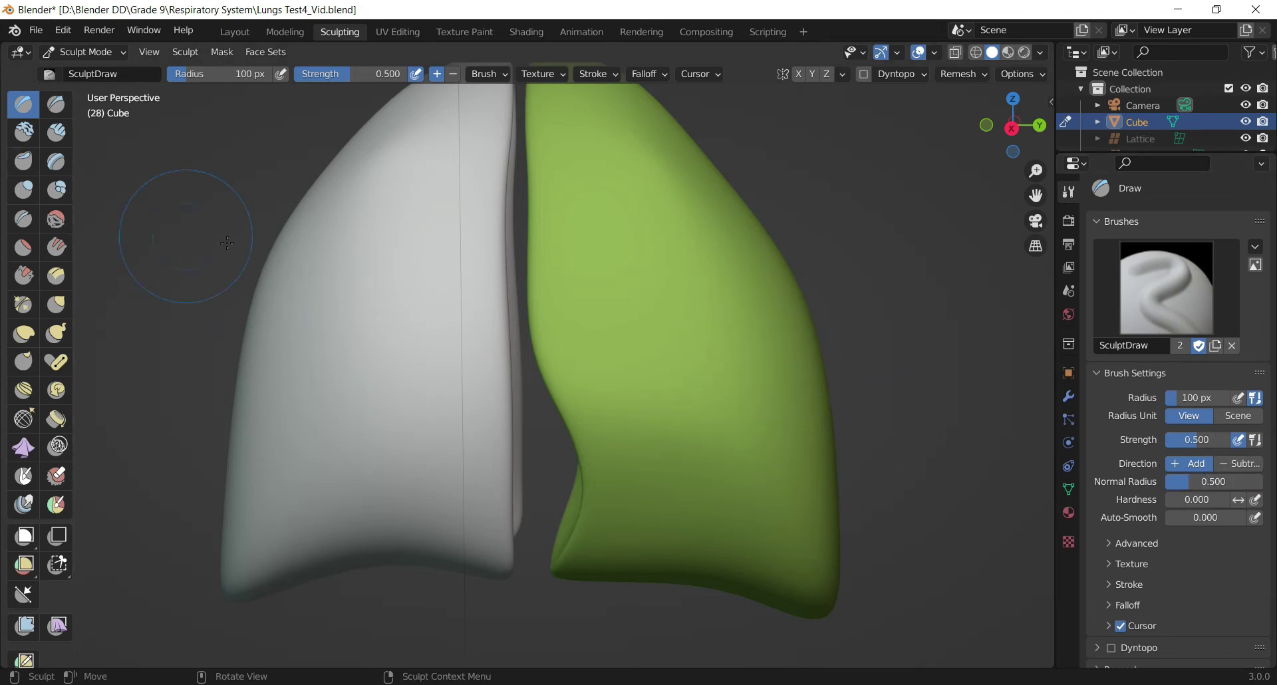
# - Set the Draw brush radius to 75 px and test a raised lengthwise stroke on the front of the left-hand lung
pyautogui.moveTo(1017, 127); pyautogui.dragTo(1005, 130)
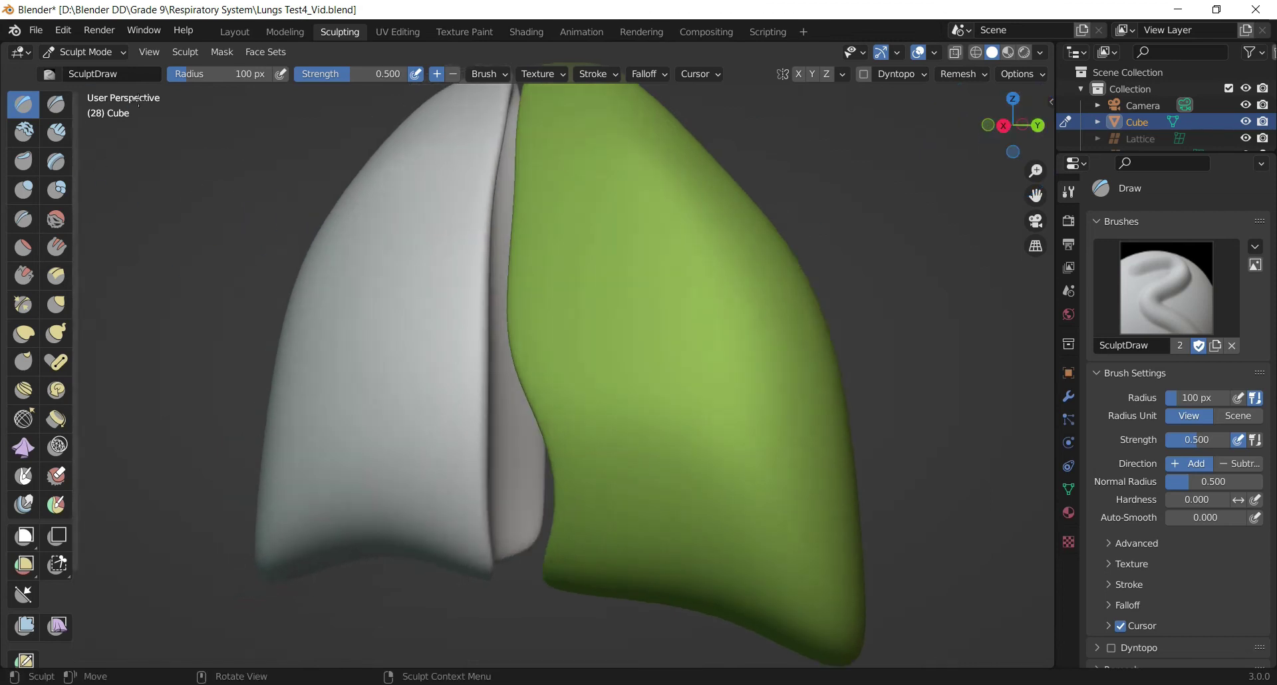
pyautogui.moveTo(193, 75); pyautogui.dragTo(189, 75)
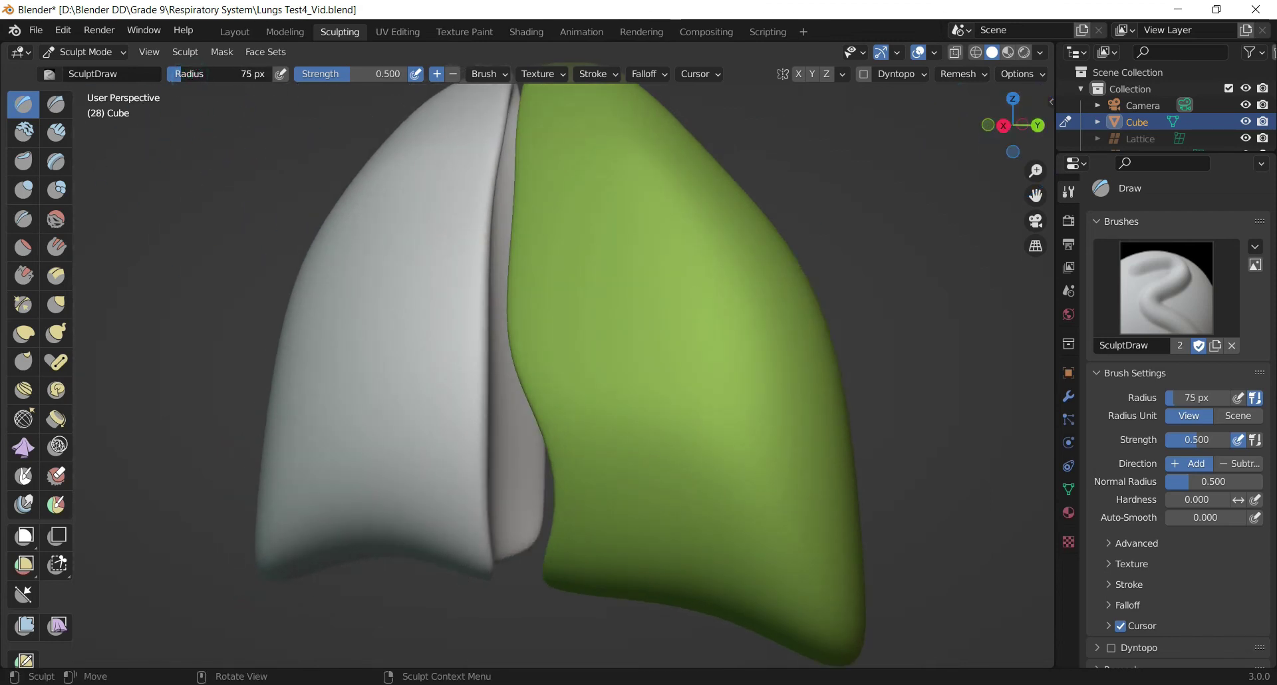
pyautogui.moveTo(413, 213); pyautogui.dragTo(379, 337)
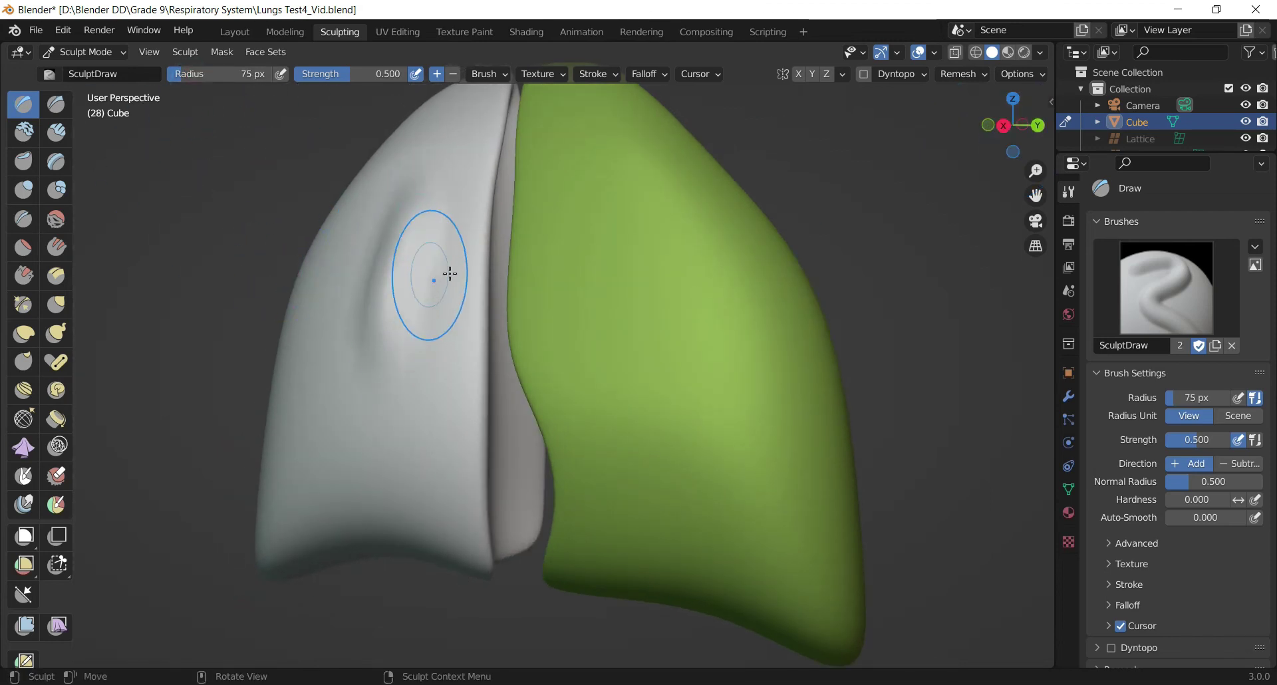
pyautogui.moveTo(1013, 126)
pyautogui.mouseDown()
pyautogui.moveTo(984, 153)
pyautogui.moveTo(977, 187)
pyautogui.moveTo(1017, 189)
pyautogui.mouseUp()
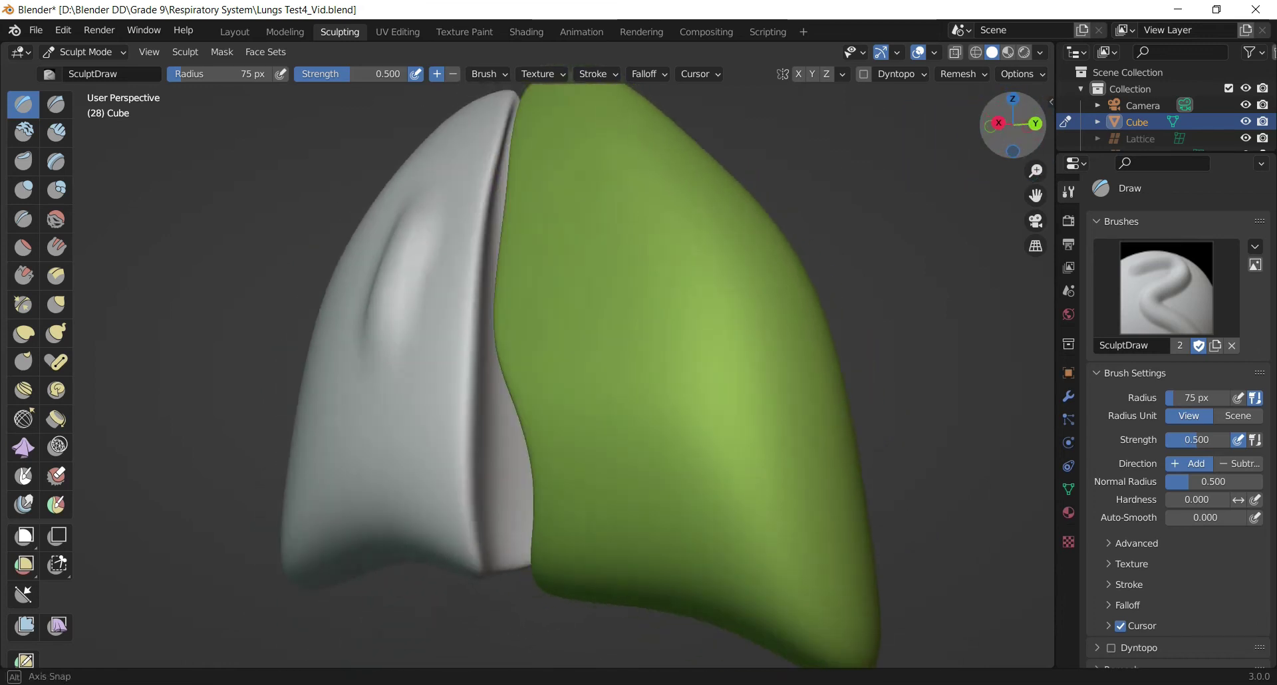
# - Switch the Draw brush direction to Subtract and try carving a lengthwise groove on the front of the green lung
pyautogui.click(1226, 469)
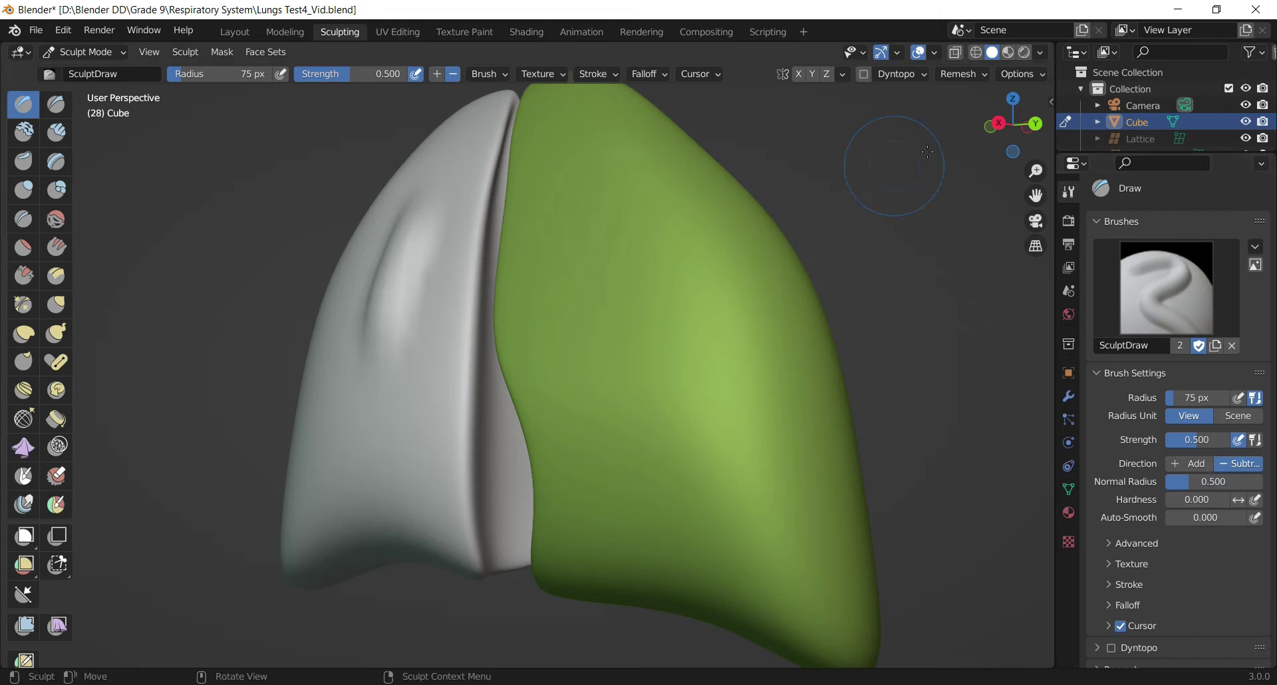
pyautogui.moveTo(563, 225); pyautogui.dragTo(616, 420)
pyautogui.moveTo(984, 146)
pyautogui.mouseDown()
pyautogui.moveTo(976, 193)
pyautogui.moveTo(922, 266)
pyautogui.moveTo(969, 139)
pyautogui.moveTo(1003, 143)
pyautogui.mouseUp()
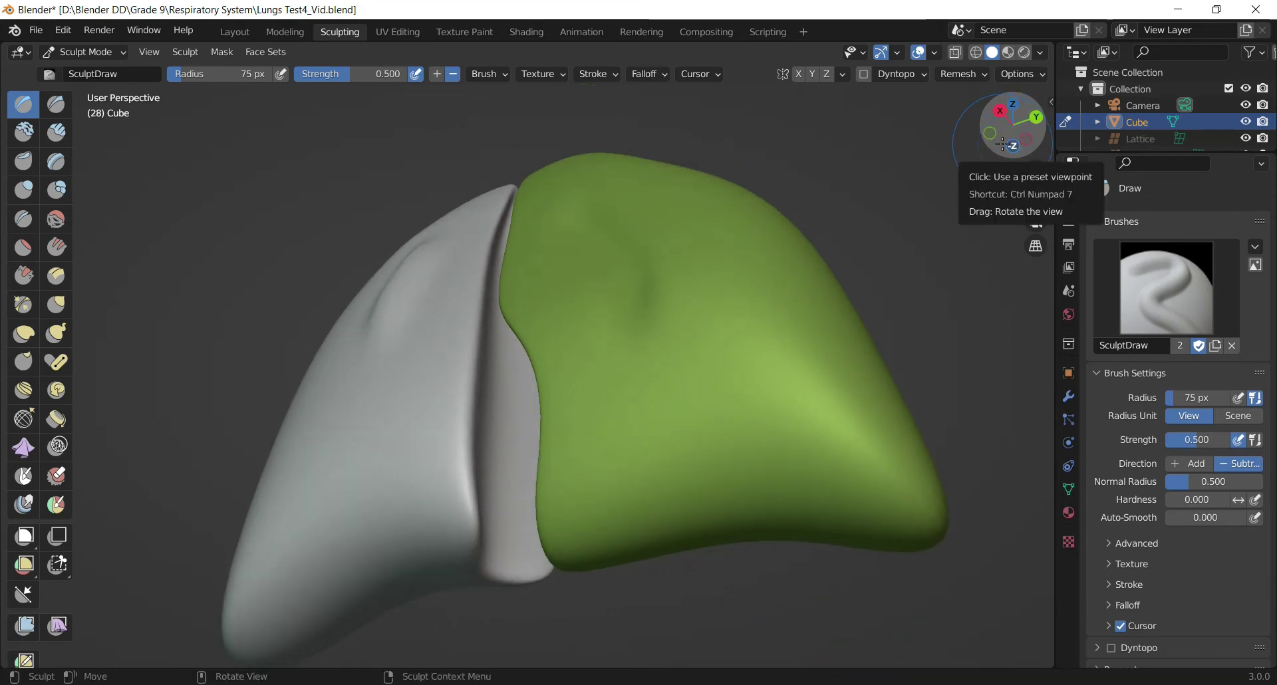
pyautogui.moveTo(1008, 131); pyautogui.dragTo(1004, 111)
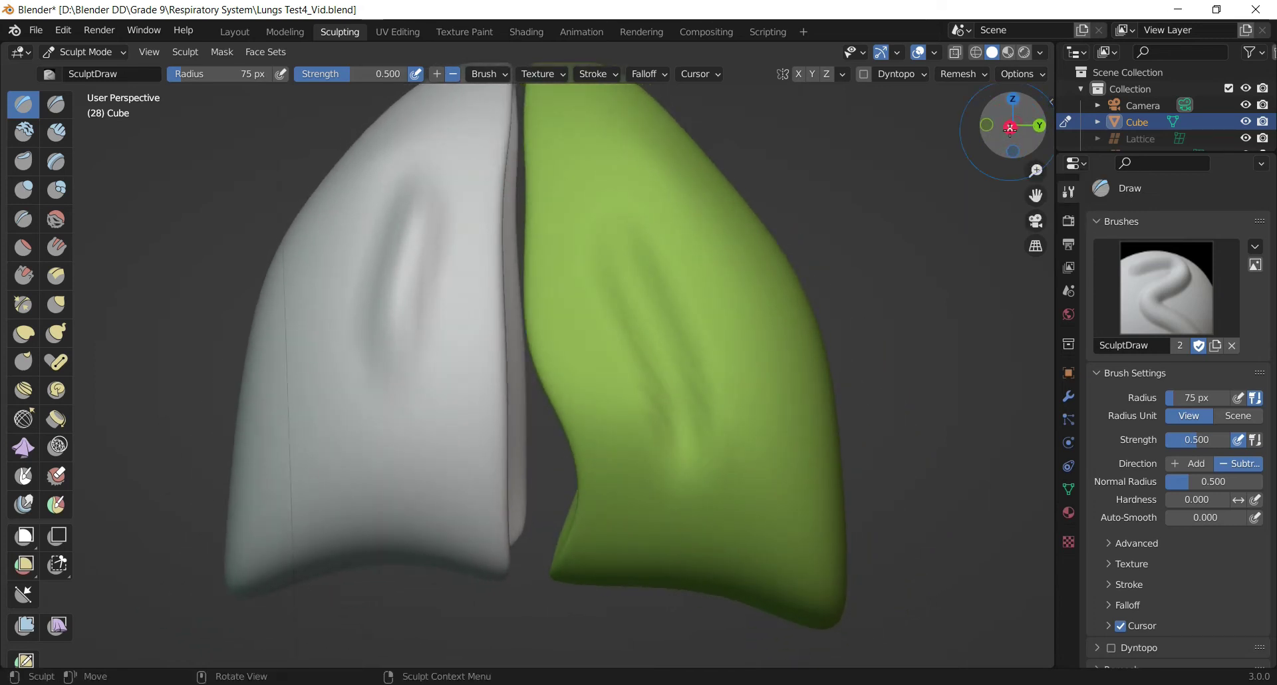
# - Undo the test strokes on both lungs and set the Draw brush direction back to Add
pyautogui.hotkey('ctrl', 'z')
pyautogui.hotkey('ctrl', 'z')
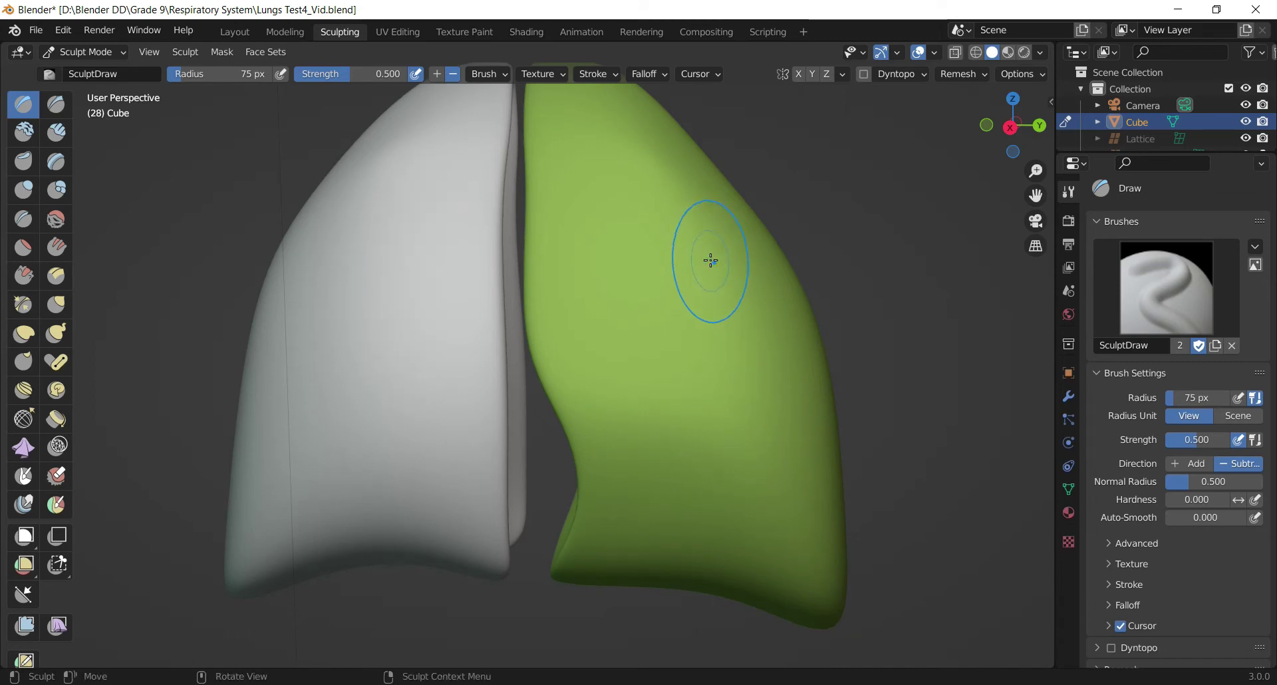
pyautogui.click(437, 75)
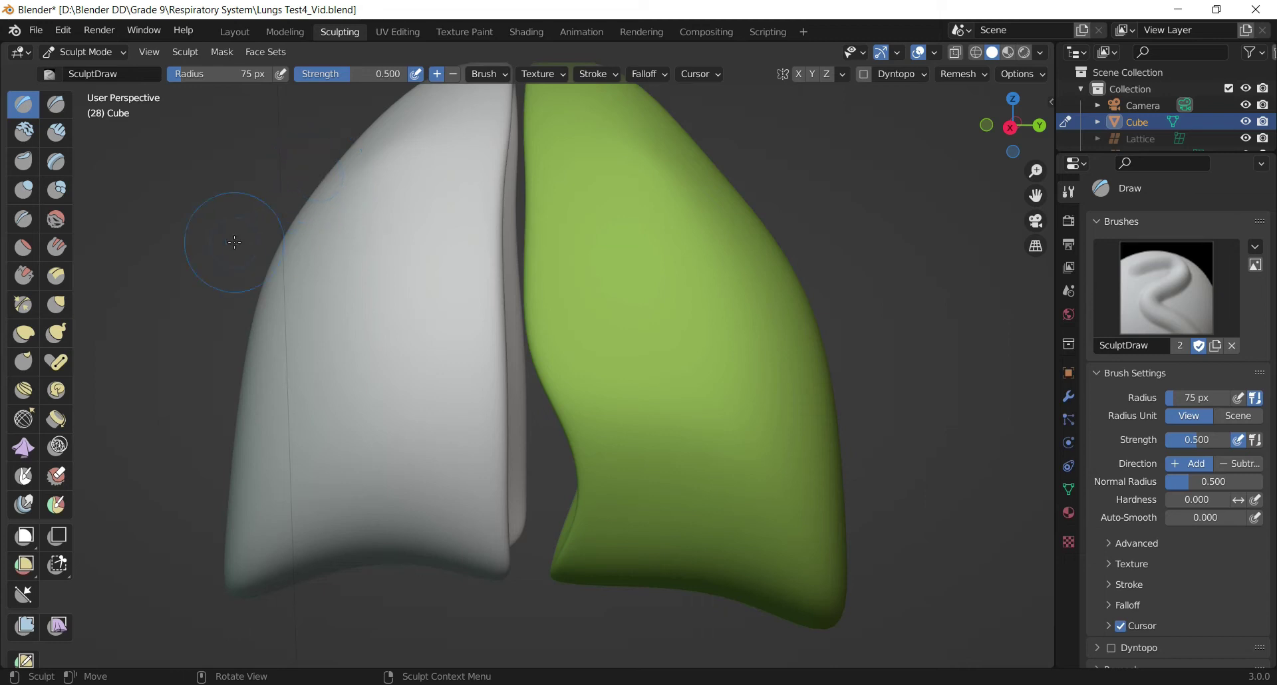
# - Try several overlapping lengthwise Draw strokes on the front of the left-hand lung, and undo them all
pyautogui.moveTo(1018, 145); pyautogui.dragTo(964, 113)
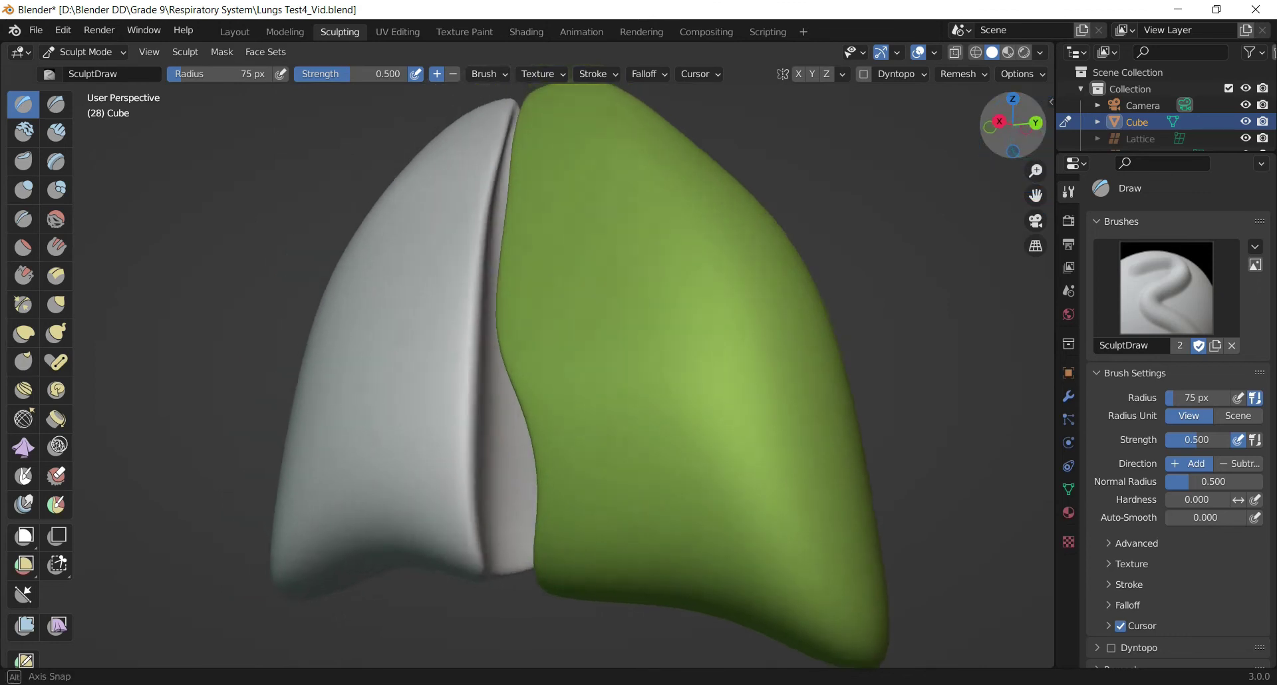
pyautogui.moveTo(1044, 200); pyautogui.dragTo(997, 225)
pyautogui.moveTo(466, 218); pyautogui.dragTo(416, 366)
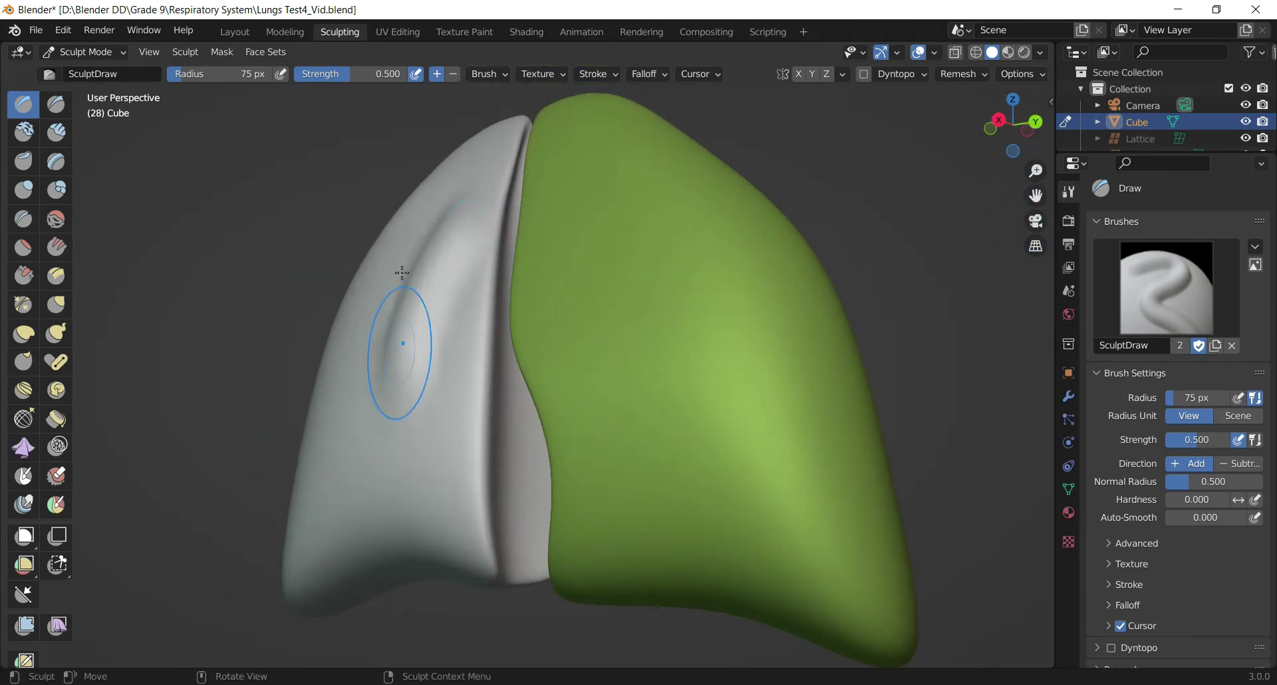
pyautogui.moveTo(408, 229)
pyautogui.mouseDown()
pyautogui.moveTo(371, 408)
pyautogui.moveTo(387, 321)
pyautogui.moveTo(383, 399)
pyautogui.mouseUp()
pyautogui.moveTo(397, 344); pyautogui.dragTo(402, 422)
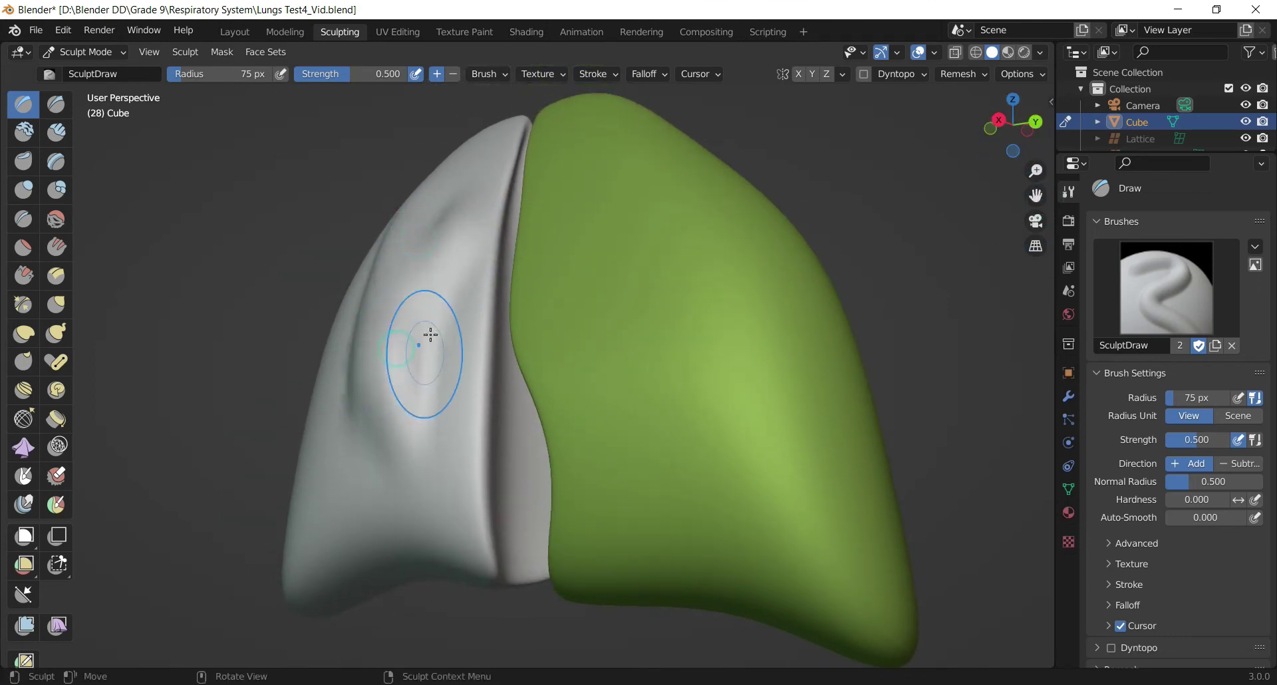
pyautogui.moveTo(432, 333); pyautogui.dragTo(433, 406)
pyautogui.moveTo(1010, 147); pyautogui.dragTo(1013, 150)
pyautogui.hotkey('ctrl', 'z')
pyautogui.hotkey('ctrl', 'z')
pyautogui.hotkey('ctrl', 'z')
pyautogui.hotkey('ctrl', 'z')
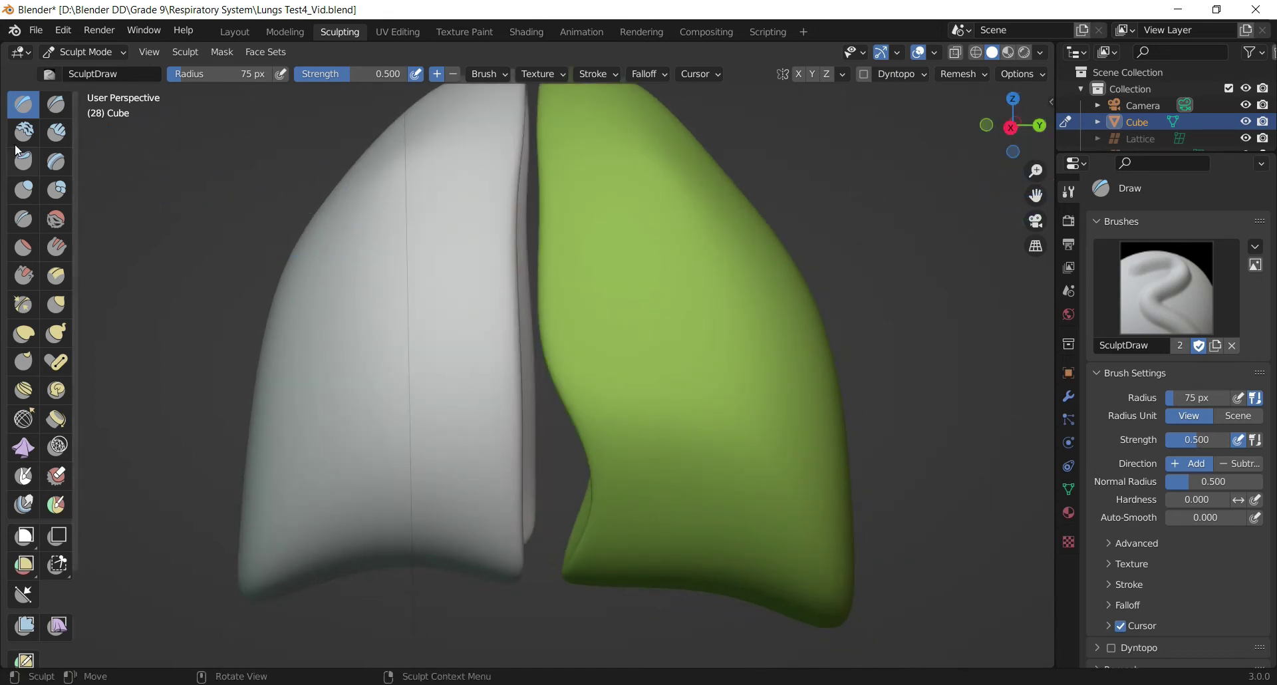
# - Try the Clay brush with several strokes on the left-hand lung at 75 px radius and 0.5 strength, and undo them
pyautogui.click(21, 136)
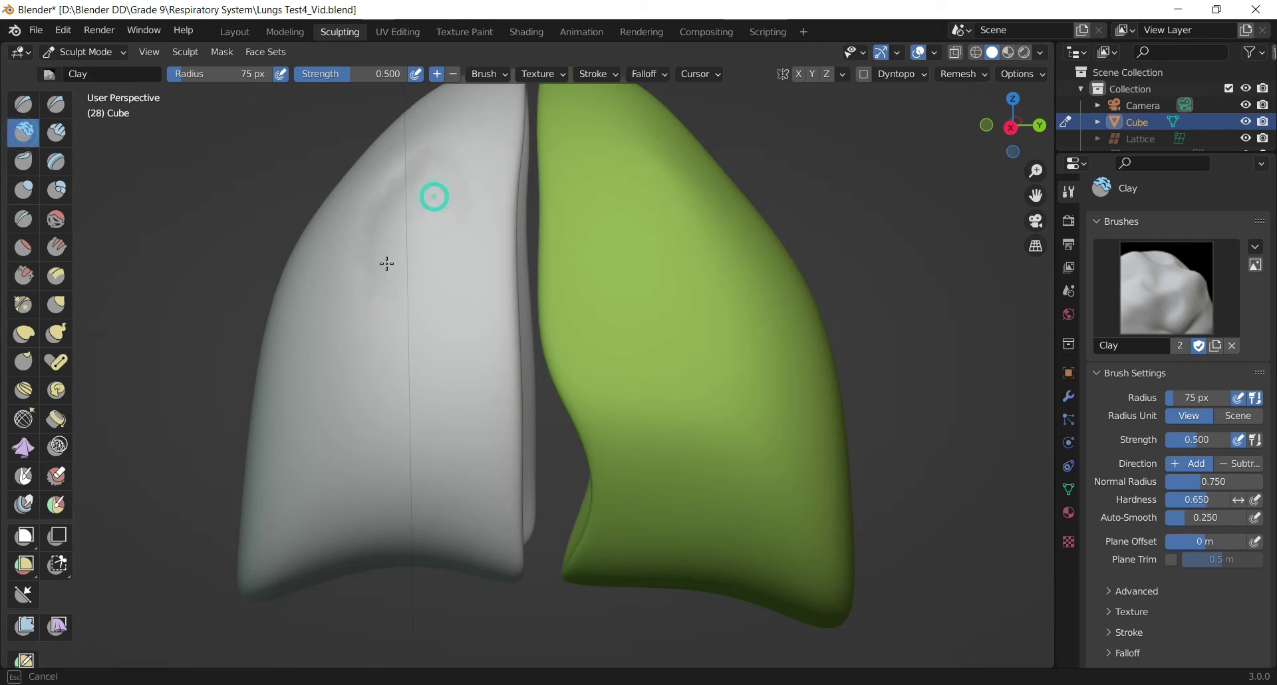
pyautogui.moveTo(1016, 144); pyautogui.dragTo(991, 135)
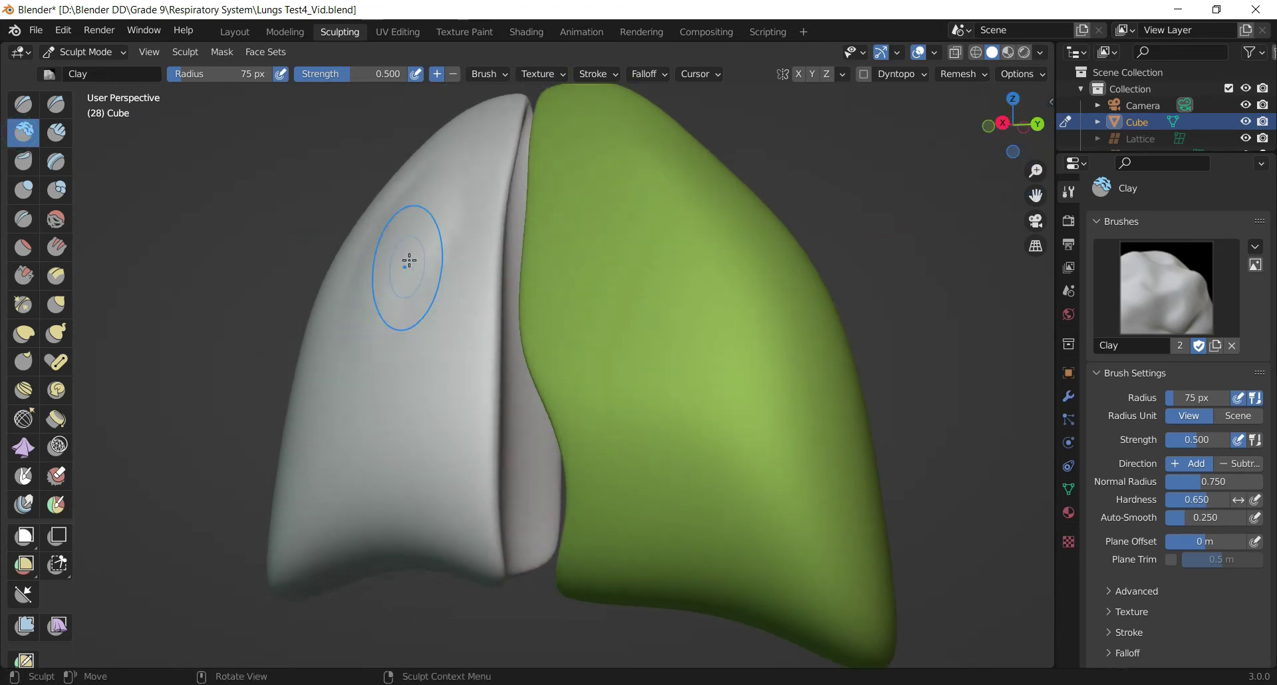
pyautogui.moveTo(410, 259); pyautogui.dragTo(427, 356)
pyautogui.moveTo(449, 240); pyautogui.dragTo(456, 319)
pyautogui.moveTo(369, 387)
pyautogui.mouseDown()
pyautogui.moveTo(341, 402)
pyautogui.moveTo(402, 448)
pyautogui.moveTo(437, 444)
pyautogui.mouseUp()
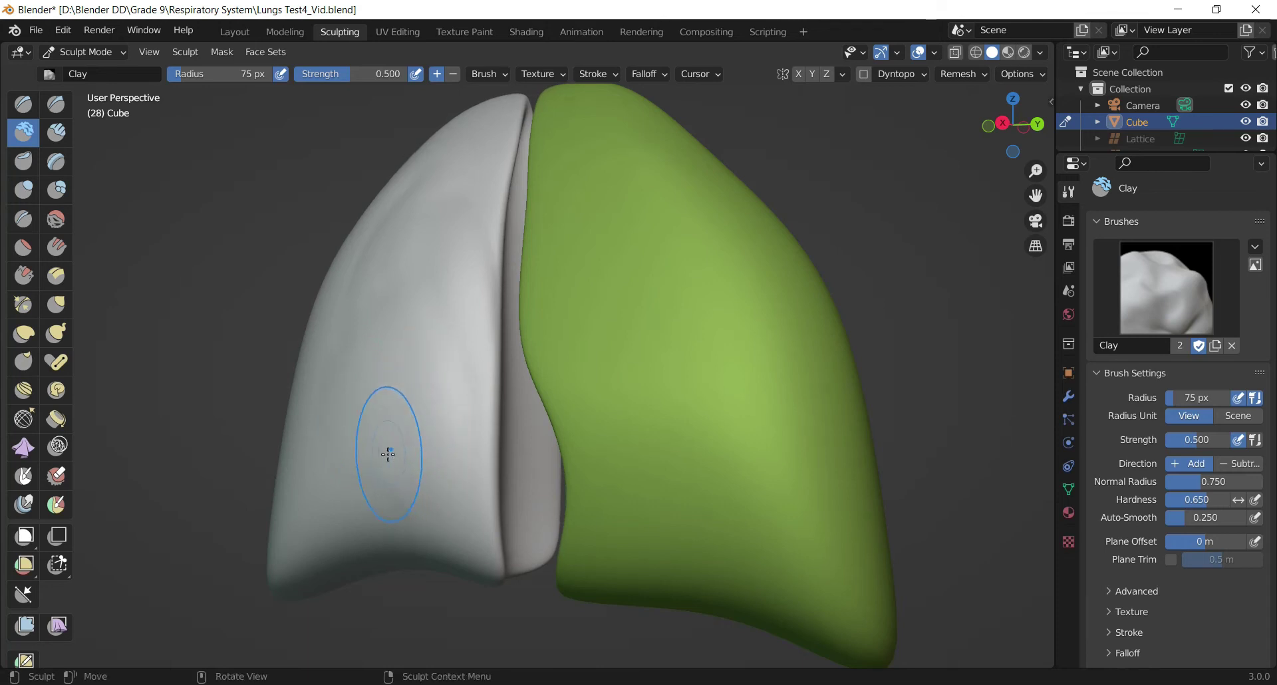
pyautogui.hotkey('ctrl', 'z')
pyautogui.hotkey('ctrl', 'z')
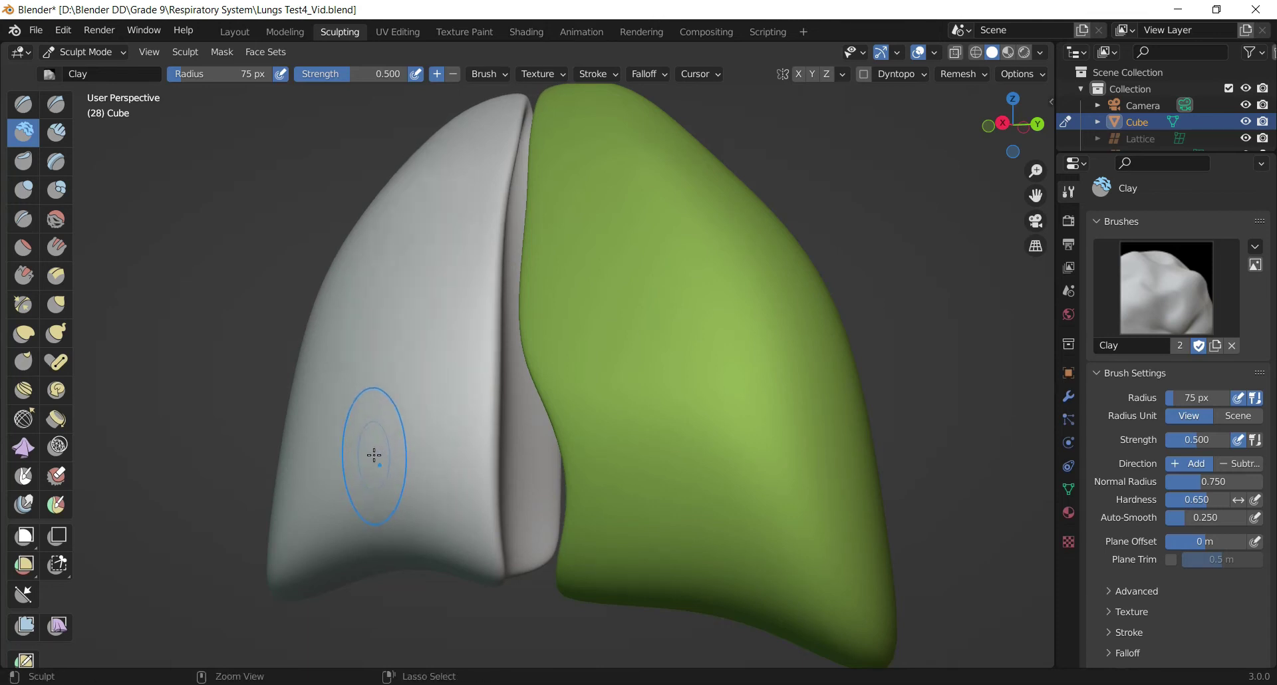
# - Try longer Clay strokes down the front of the left-hand lung, and undo them
pyautogui.moveTo(1012, 133); pyautogui.dragTo(998, 128)
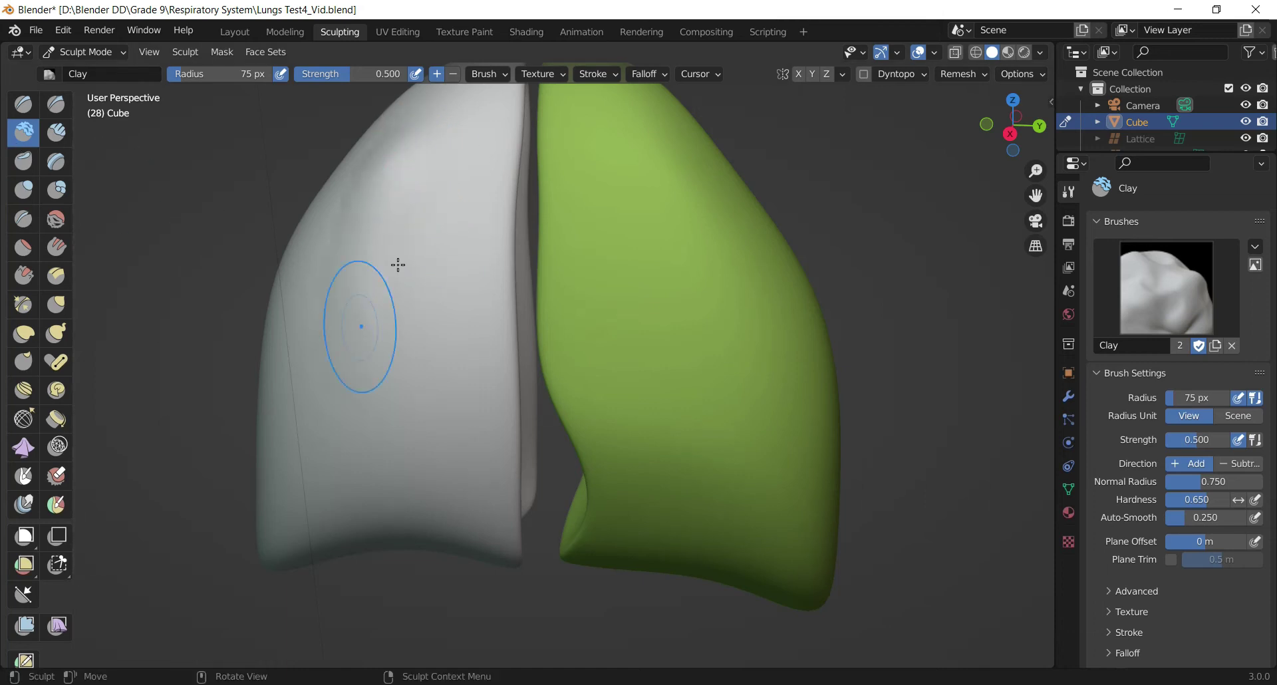
pyautogui.moveTo(406, 243)
pyautogui.mouseDown()
pyautogui.moveTo(412, 387)
pyautogui.moveTo(445, 388)
pyautogui.moveTo(356, 350)
pyautogui.moveTo(368, 461)
pyautogui.moveTo(433, 436)
pyautogui.moveTo(431, 453)
pyautogui.mouseUp()
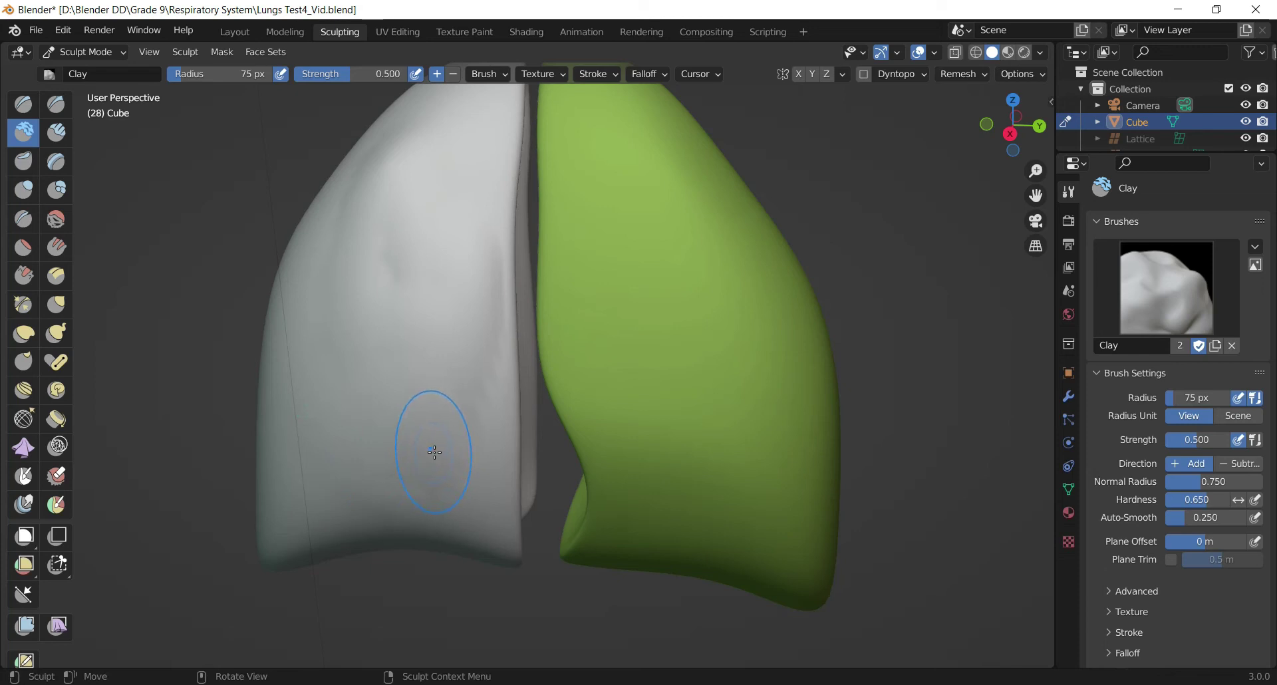
pyautogui.hotkey('ctrl', 'z')
pyautogui.hotkey('ctrl', 'z')
pyautogui.hotkey('ctrl', 'z')
pyautogui.hotkey('ctrl', 'z')
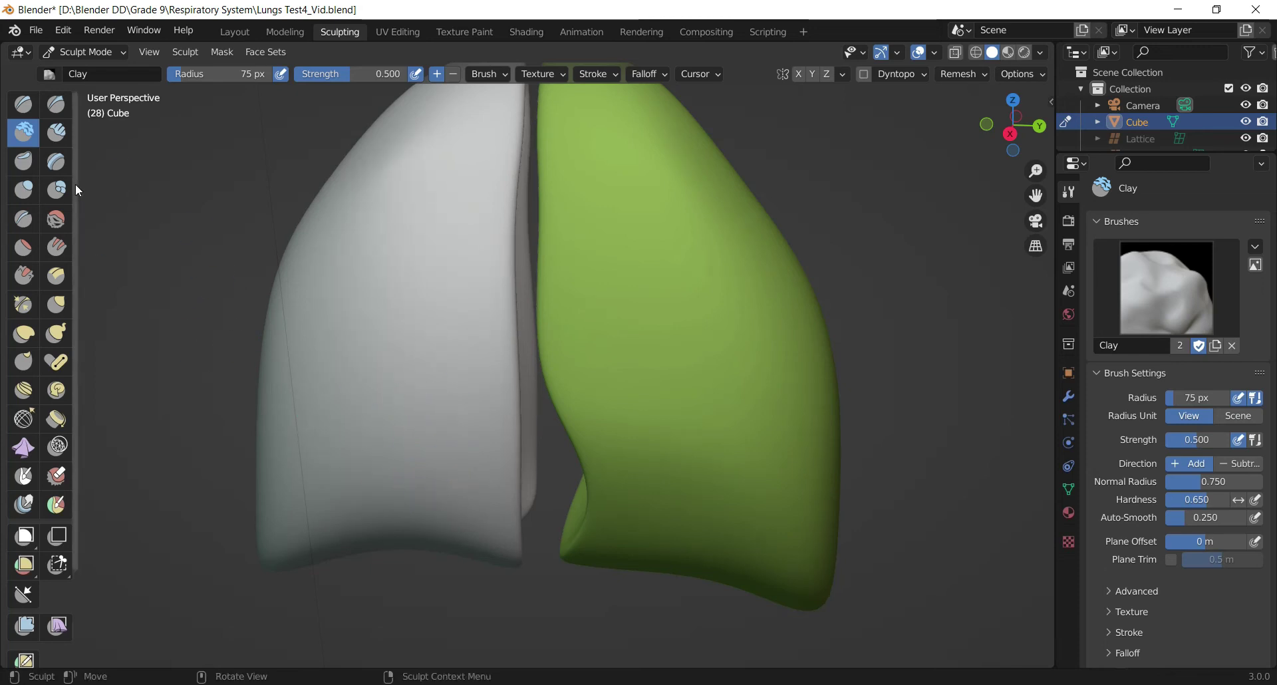
# - Try a Clay Thumb stroke along the inner edge of the left-hand lung, undo it, and return to the Sculpting workspace
pyautogui.click(23, 162)
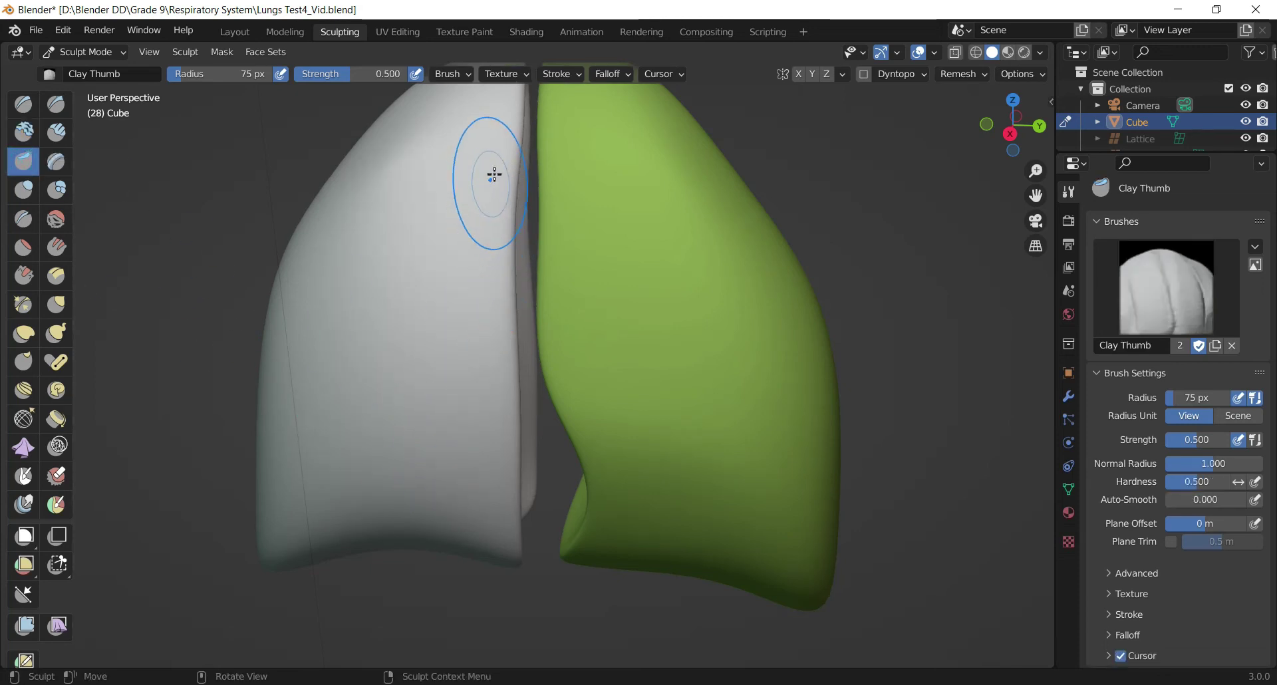
pyautogui.moveTo(492, 200); pyautogui.dragTo(499, 339)
pyautogui.moveTo(1014, 143)
pyautogui.mouseDown()
pyautogui.moveTo(994, 78)
pyautogui.moveTo(1014, 143)
pyautogui.moveTo(1015, 131)
pyautogui.mouseUp()
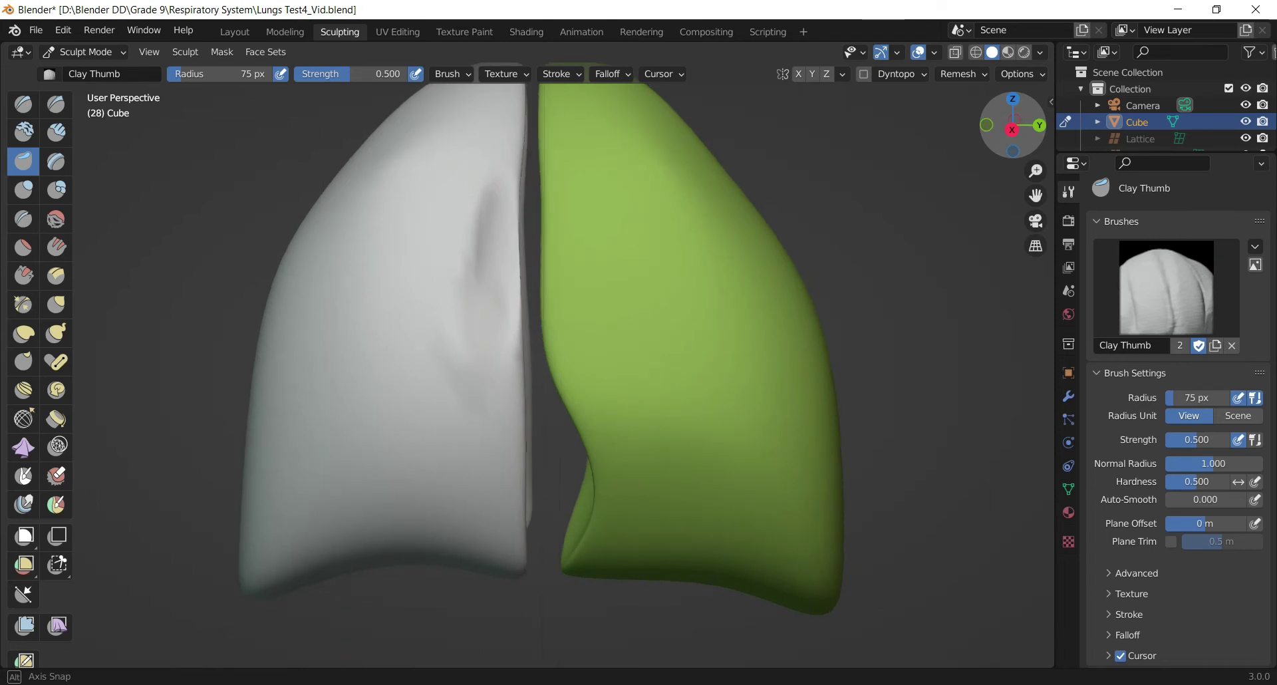
pyautogui.hotkey('ctrl', 'z')
pyautogui.hotkey('ctrl', 'z')
pyautogui.hotkey('ctrl', 'z')
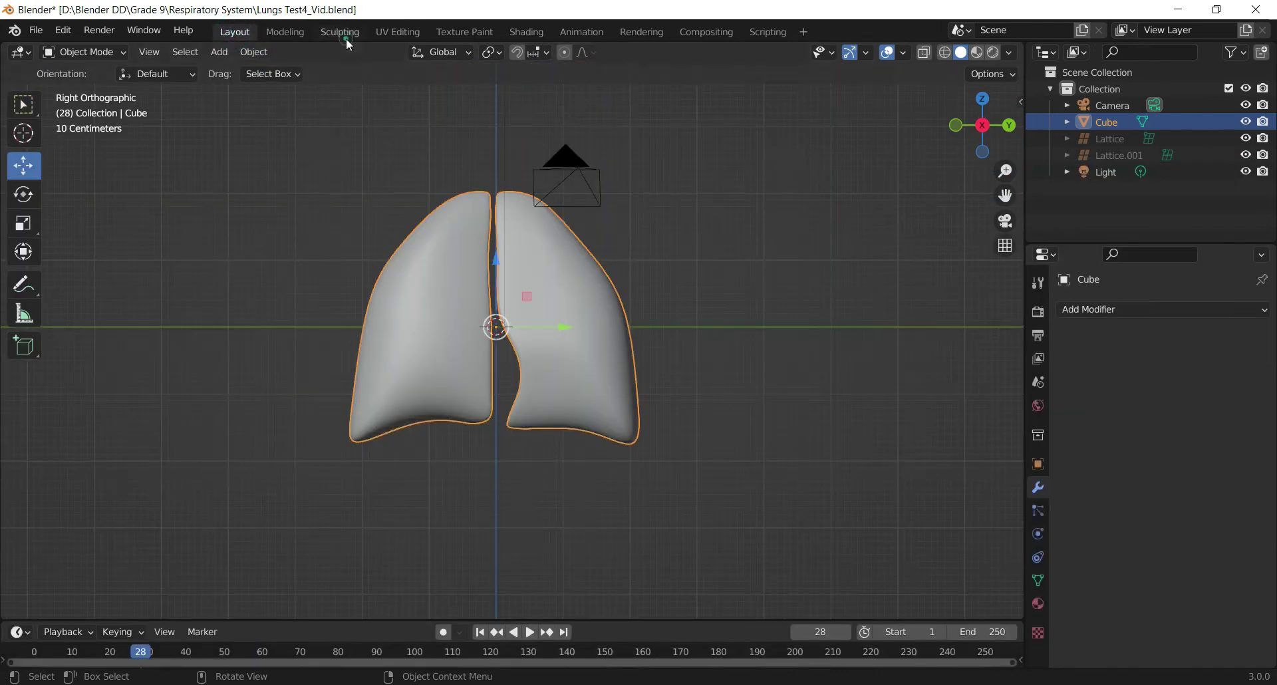
pyautogui.click(343, 34)
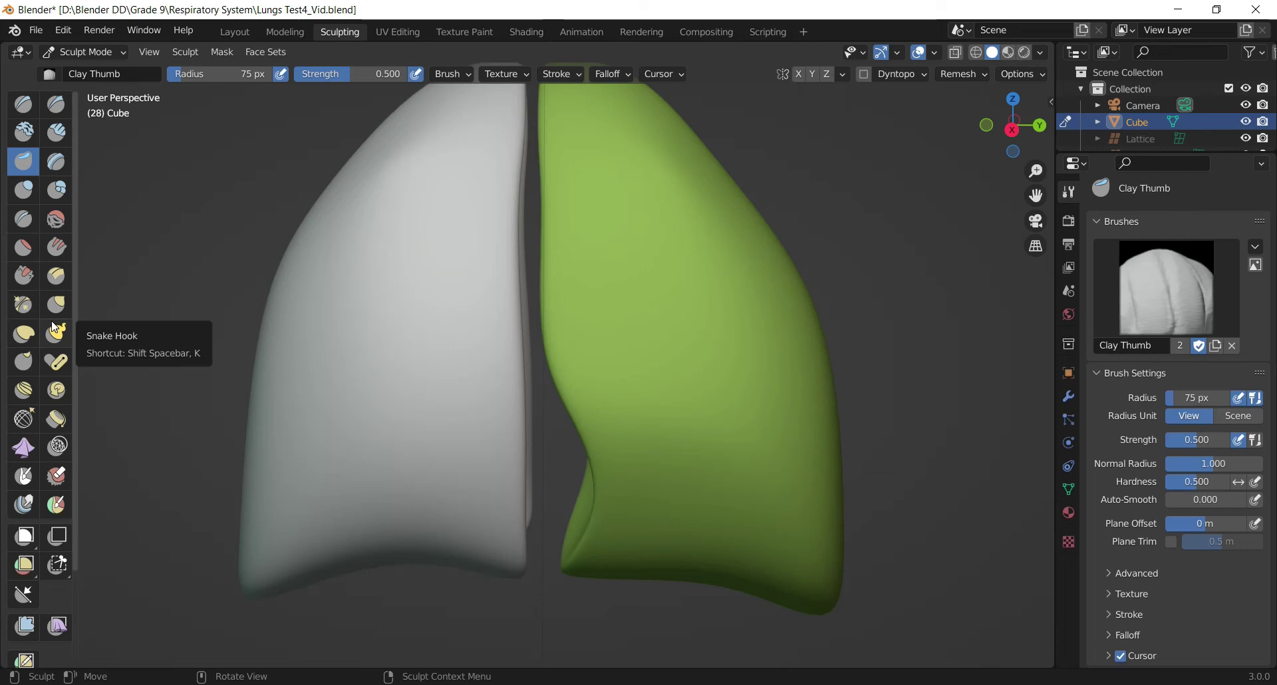
# - Apply Inflate/Deflate brush strokes across the middle of the left-hand lung with the direction set to Inflate
pyautogui.click(24, 191)
pyautogui.moveTo(1014, 126); pyautogui.dragTo(997, 130)
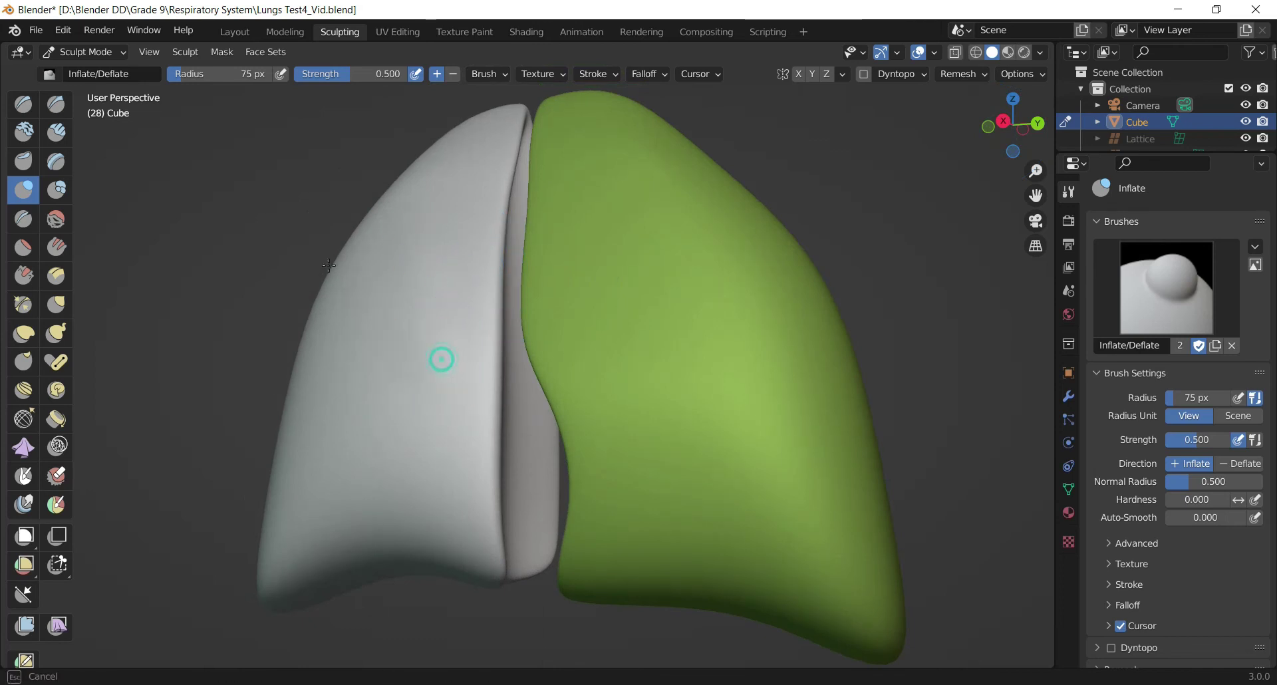
pyautogui.moveTo(1014, 127)
pyautogui.mouseDown()
pyautogui.moveTo(1027, 156)
pyautogui.moveTo(1011, 133)
pyautogui.moveTo(996, 165)
pyautogui.mouseUp()
pyautogui.moveTo(412, 323); pyautogui.dragTo(357, 342)
pyautogui.moveTo(442, 289); pyautogui.dragTo(300, 349)
# - Set the Inflate/Deflate brush strength to 0.733 and inflate a short area on the upper left-hand lung
pyautogui.moveTo(325, 74); pyautogui.dragTo(346, 74)
pyautogui.moveTo(434, 235)
pyautogui.mouseDown()
pyautogui.moveTo(407, 242)
pyautogui.moveTo(417, 285)
pyautogui.moveTo(412, 253)
pyautogui.mouseUp()
pyautogui.moveTo(1001, 137); pyautogui.dragTo(984, 139)
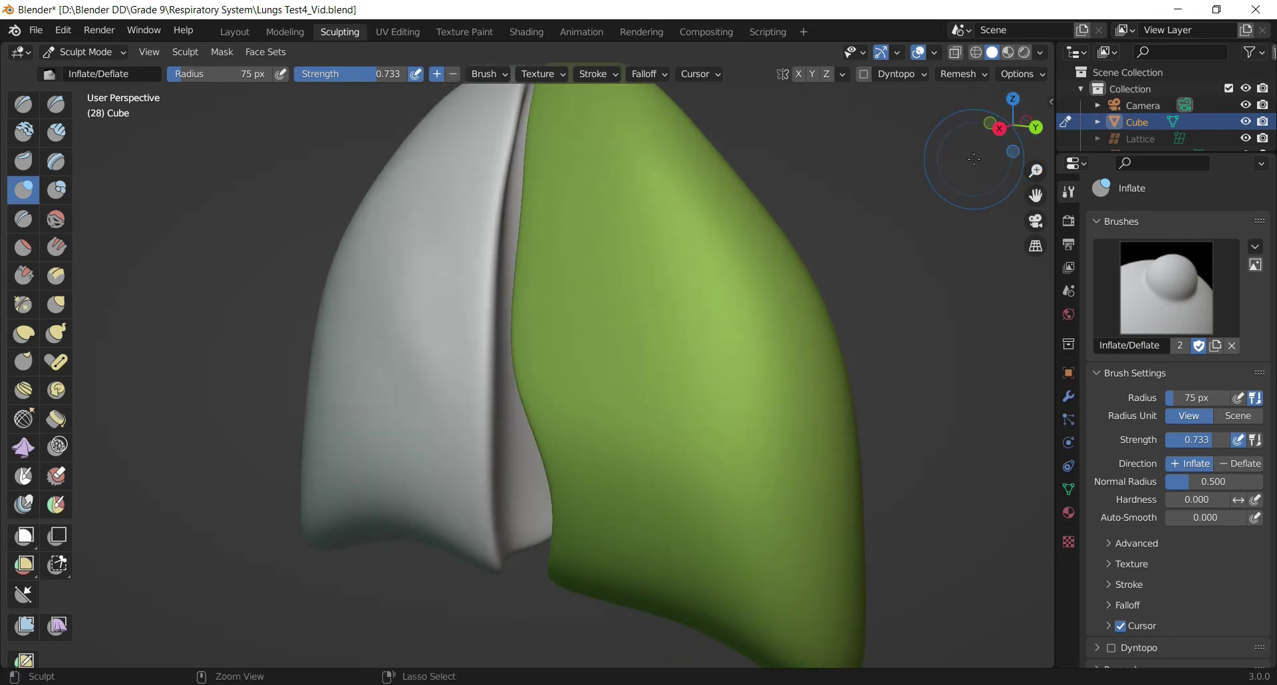
pyautogui.moveTo(974, 160); pyautogui.dragTo(958, 158)
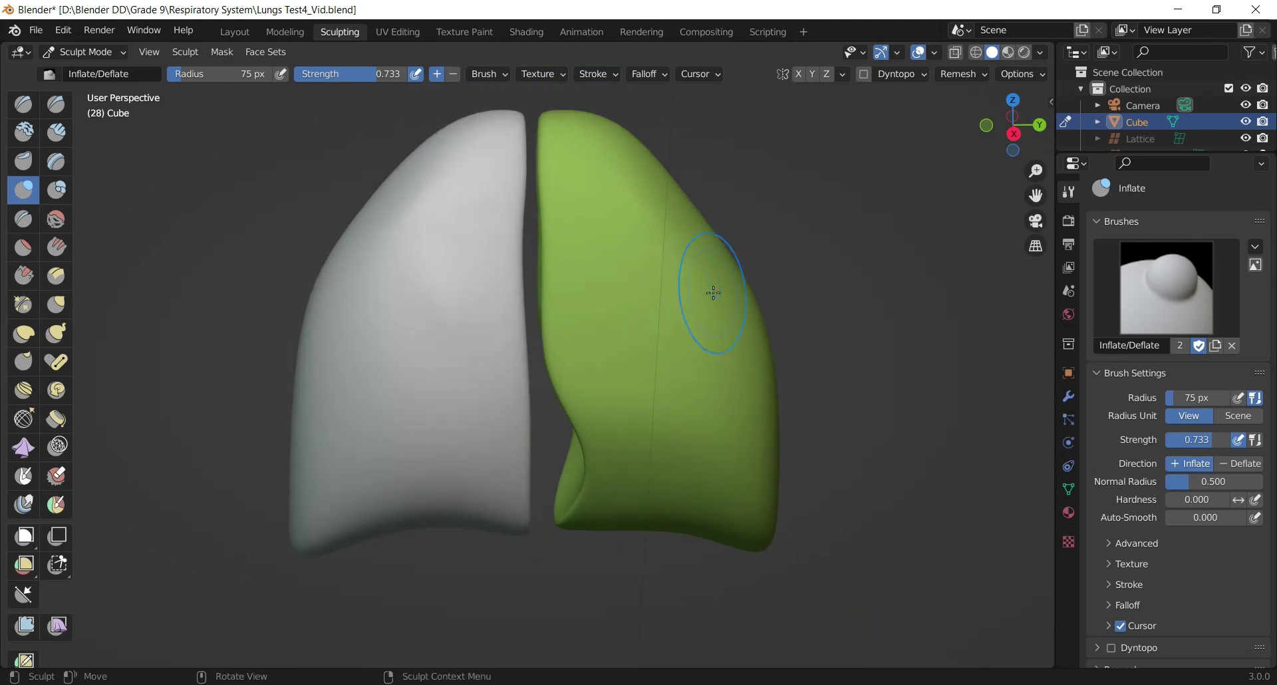
pyautogui.moveTo(1015, 156); pyautogui.dragTo(998, 137)
pyautogui.moveTo(924, 149); pyautogui.dragTo(1040, 145)
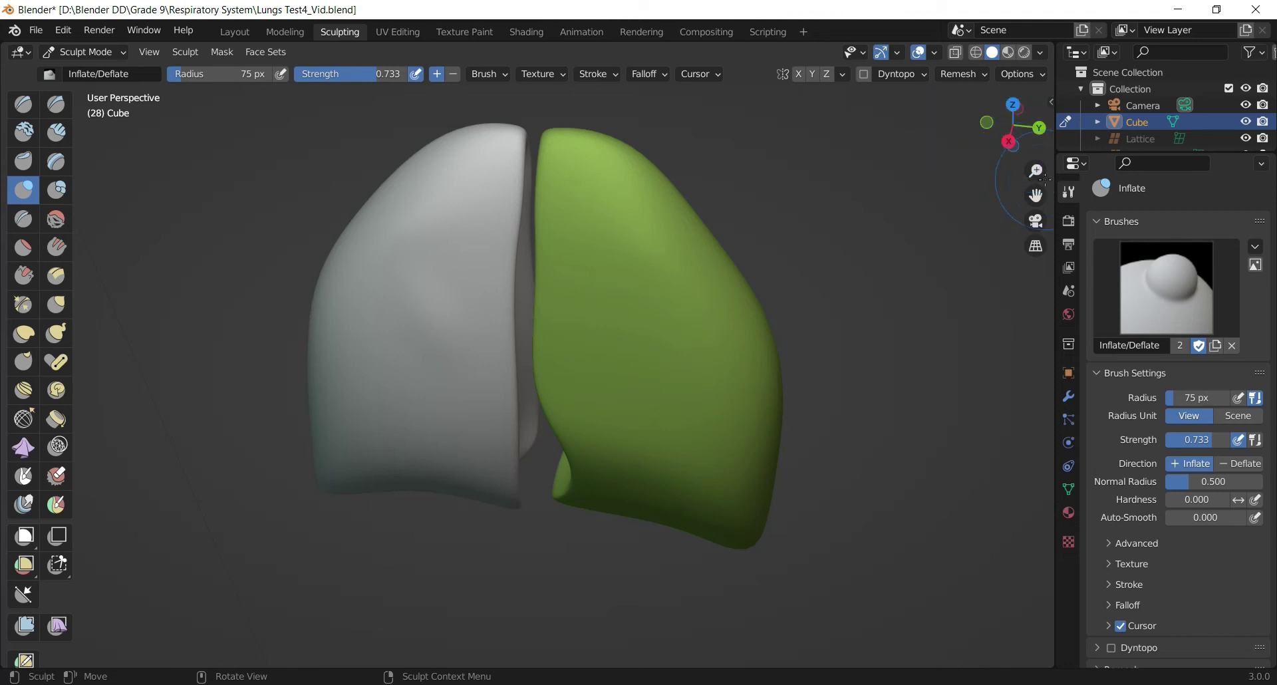
pyautogui.moveTo(1033, 153); pyautogui.dragTo(1018, 148)
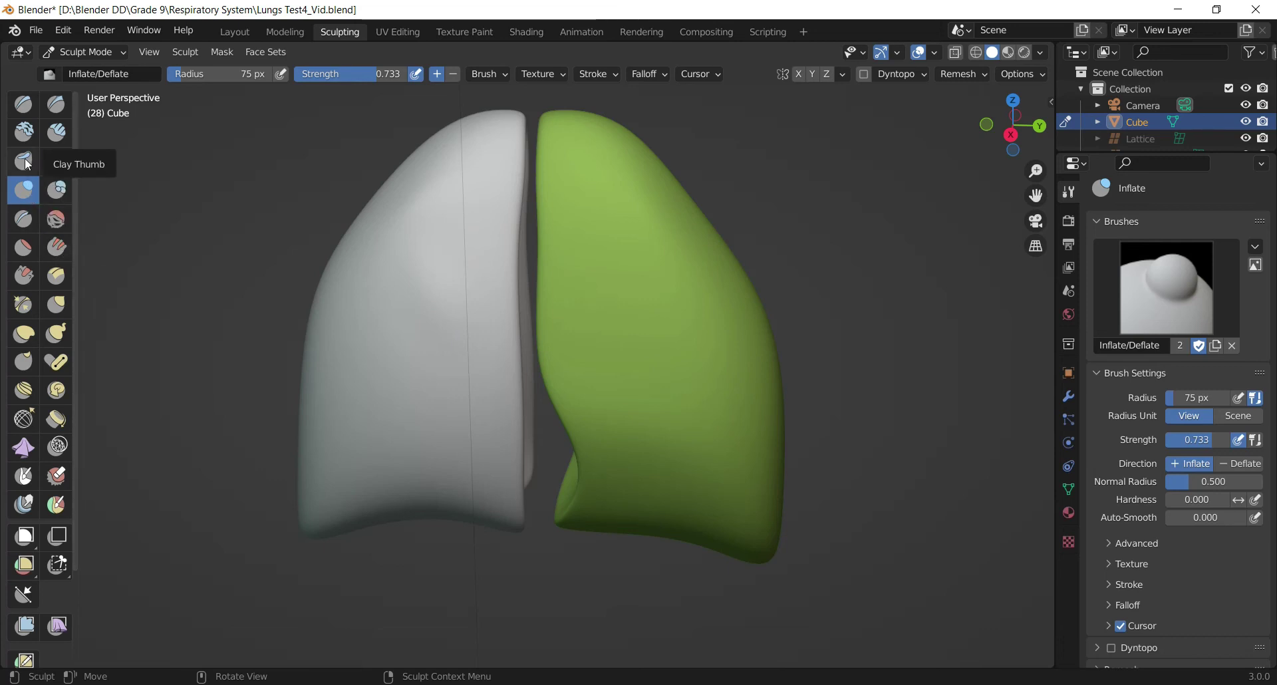
# - Try Clay strokes down the upper front of the left-hand lung, and undo them
pyautogui.click(24, 131)
pyautogui.moveTo(464, 161); pyautogui.dragTo(383, 265)
pyautogui.moveTo(437, 225); pyautogui.dragTo(432, 306)
pyautogui.hotkey('ctrl', 'z')
pyautogui.hotkey('ctrl', 'z')
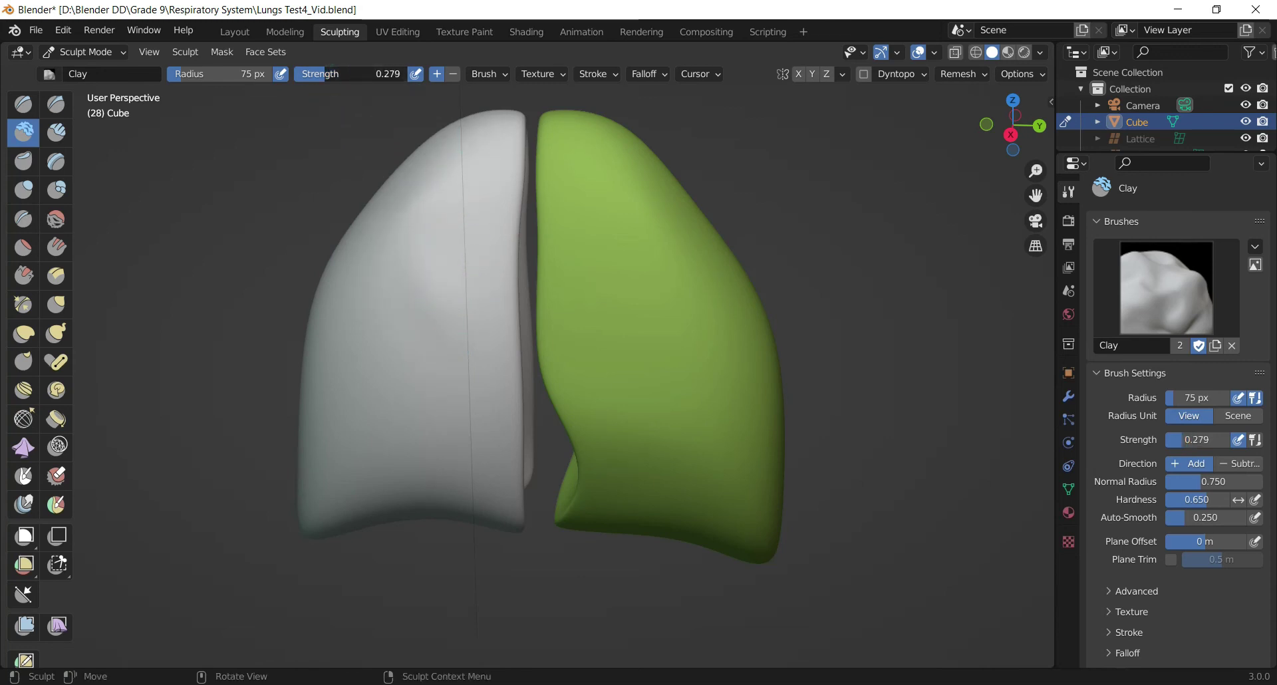
# - Set the Clay brush radius to 84 px and build up strokes down the front of the grey lung
pyautogui.moveTo(181, 76); pyautogui.dragTo(183, 76)
pyautogui.moveTo(459, 199); pyautogui.dragTo(380, 295)
pyautogui.moveTo(452, 236); pyautogui.dragTo(463, 343)
pyautogui.moveTo(428, 243)
pyautogui.mouseDown()
pyautogui.moveTo(348, 345)
pyautogui.moveTo(396, 383)
pyautogui.mouseUp()
# - Build up the outer side and back of the lungs with repeated lengthwise Clay strokes
pyautogui.moveTo(1033, 125)
pyautogui.mouseDown()
pyautogui.moveTo(997, 133)
pyautogui.moveTo(897, 206)
pyautogui.mouseUp()
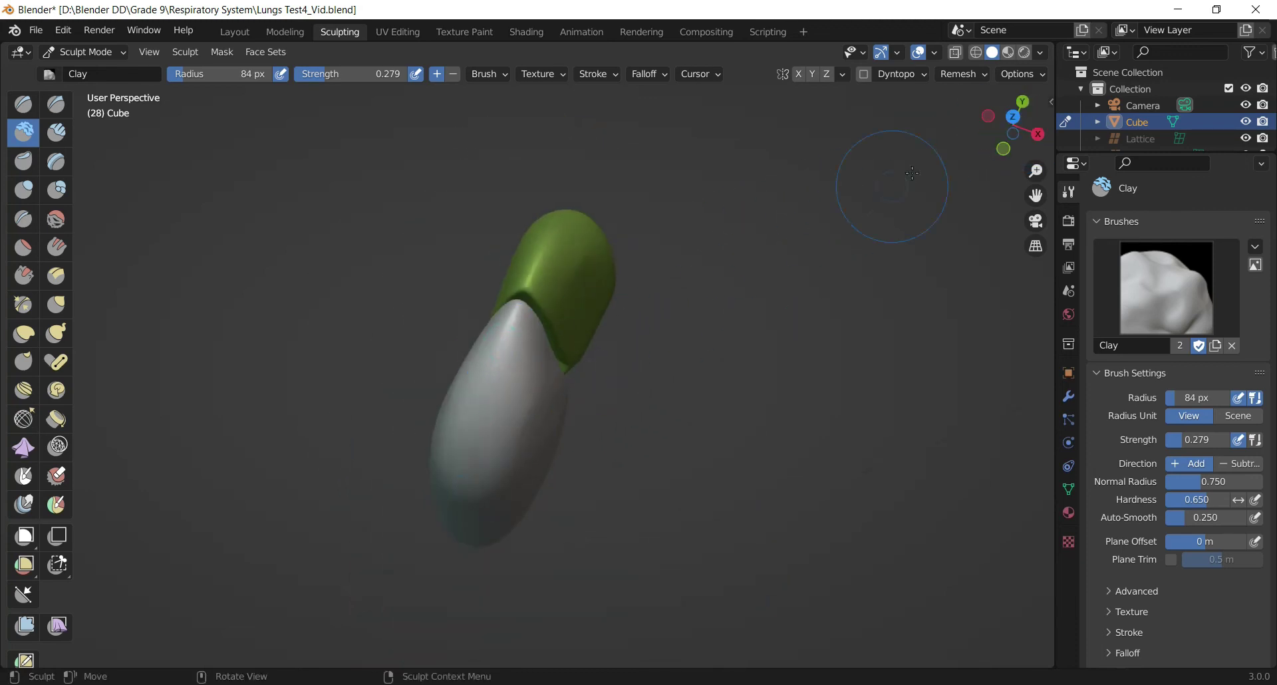
pyautogui.moveTo(988, 130); pyautogui.dragTo(977, 57)
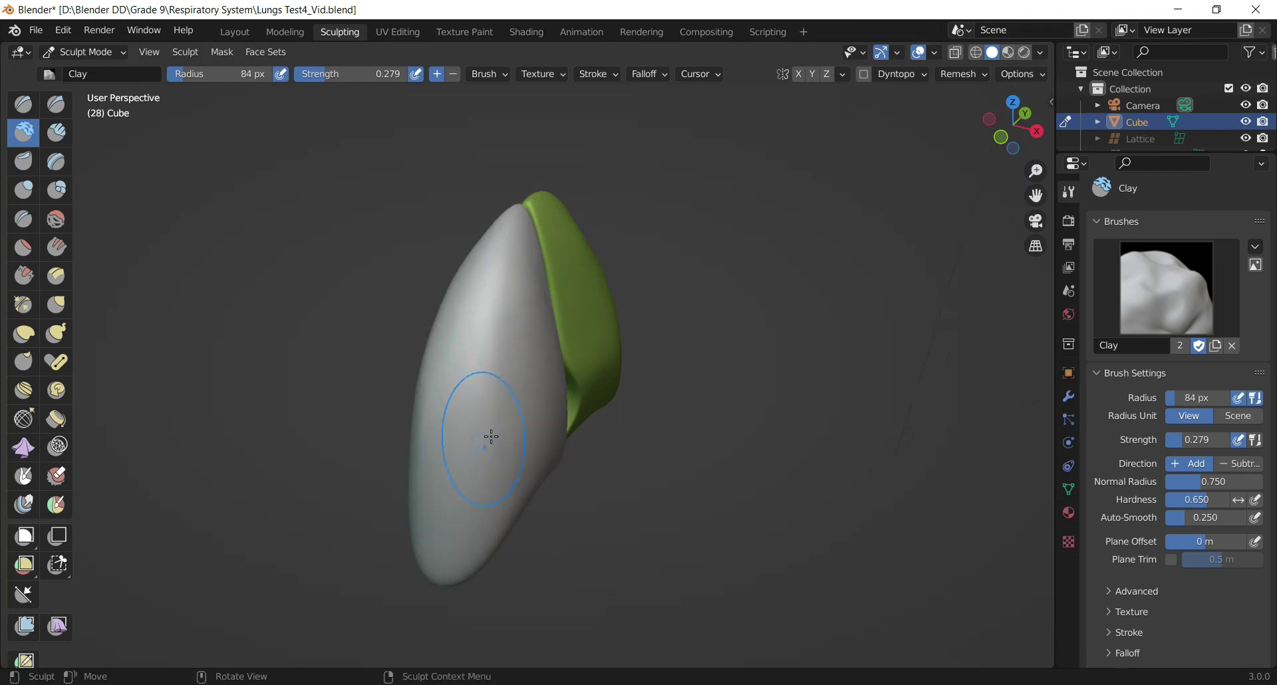
pyautogui.moveTo(1008, 110); pyautogui.dragTo(1112, 112)
pyautogui.moveTo(551, 270); pyautogui.dragTo(596, 432)
pyautogui.moveTo(561, 250); pyautogui.dragTo(546, 425)
pyautogui.moveTo(545, 351); pyautogui.dragTo(533, 434)
pyautogui.moveTo(516, 302); pyautogui.dragTo(516, 443)
pyautogui.moveTo(571, 413); pyautogui.dragTo(643, 516)
pyautogui.moveTo(499, 250); pyautogui.dragTo(393, 372)
pyautogui.moveTo(445, 279)
pyautogui.mouseDown()
pyautogui.moveTo(414, 404)
pyautogui.moveTo(425, 373)
pyautogui.mouseUp()
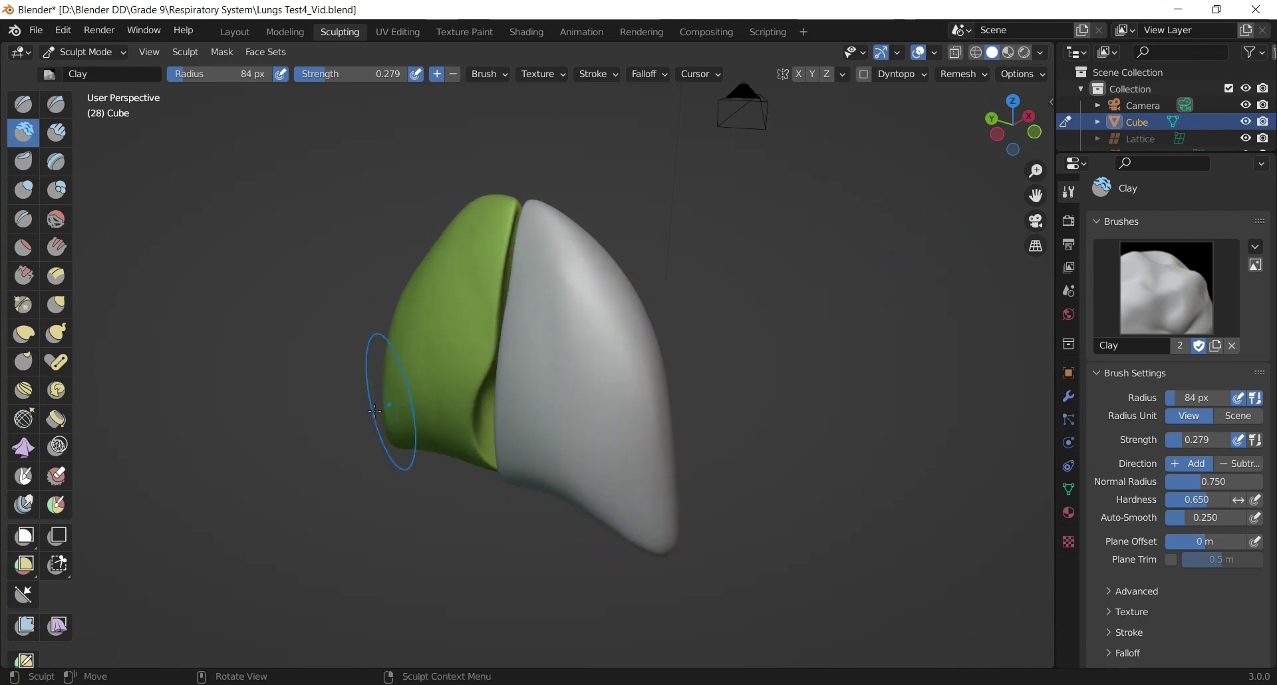
# - Nudge the inner and lower edges of both lungs with Elastic Deform at 75 px radius and 0.343 strength, after undoing a trial stroke
pyautogui.moveTo(1012, 136); pyautogui.dragTo(825, 138)
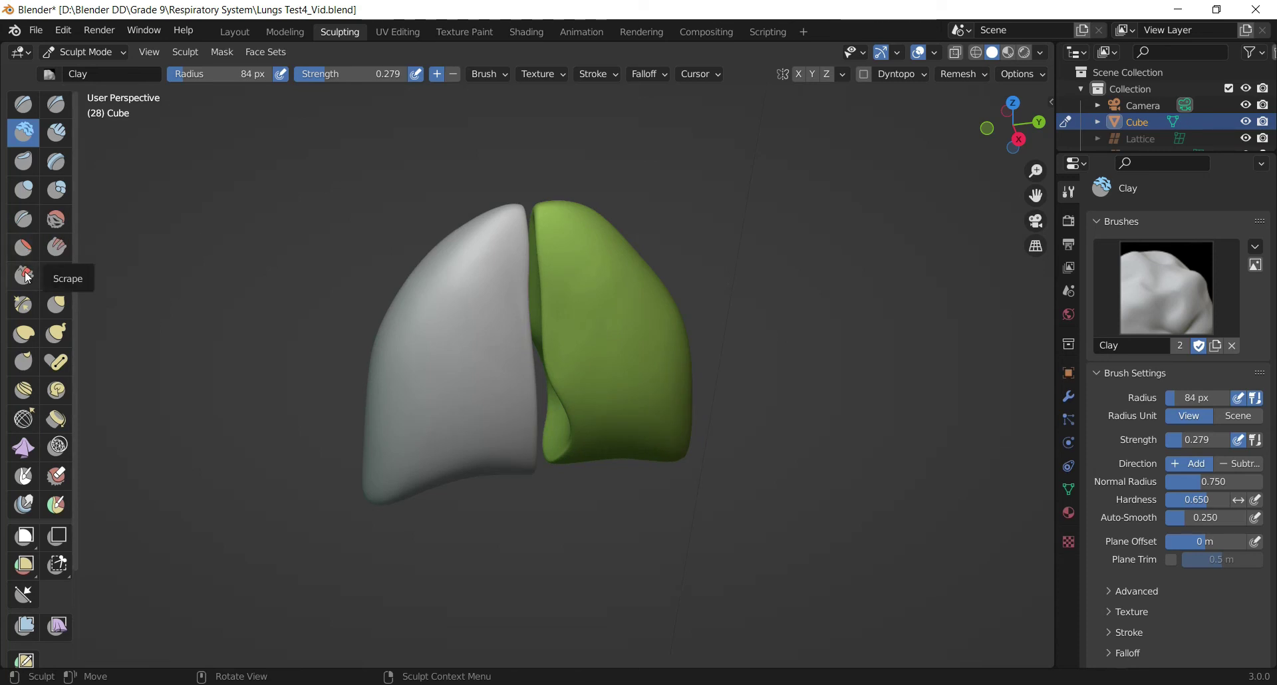
pyautogui.click(24, 334)
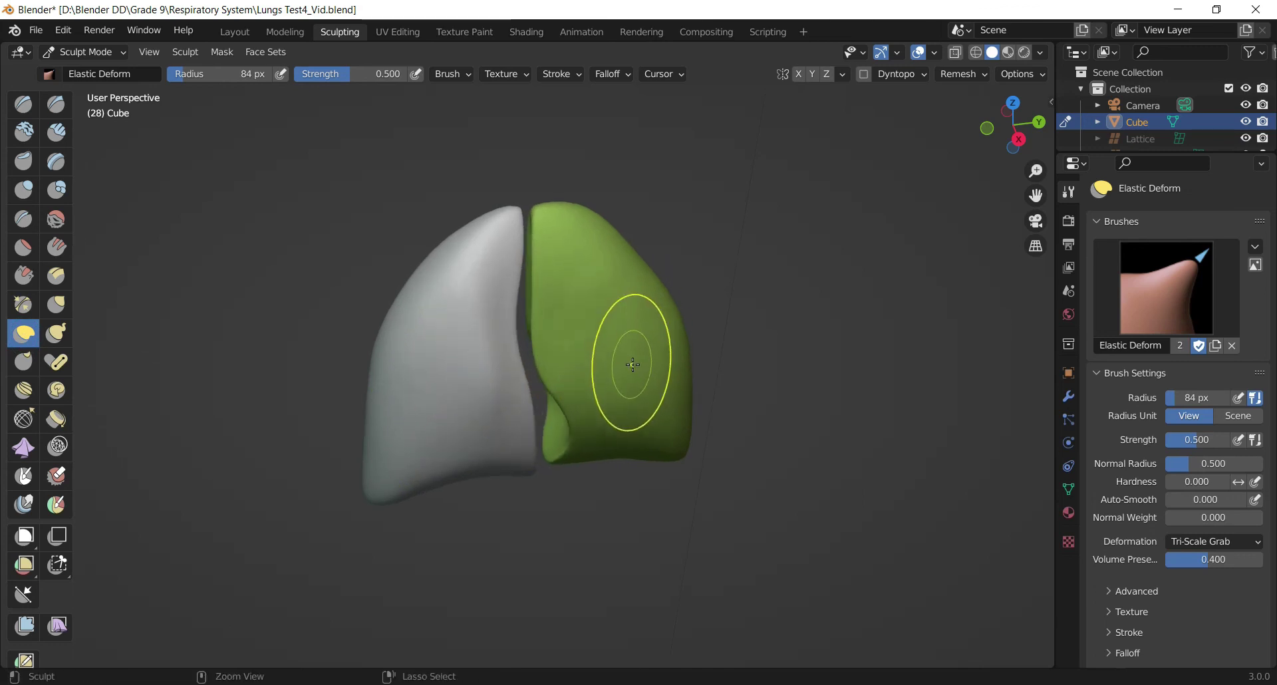
pyautogui.hotkey('ctrl', 'z')
pyautogui.moveTo(1036, 145); pyautogui.dragTo(1002, 118)
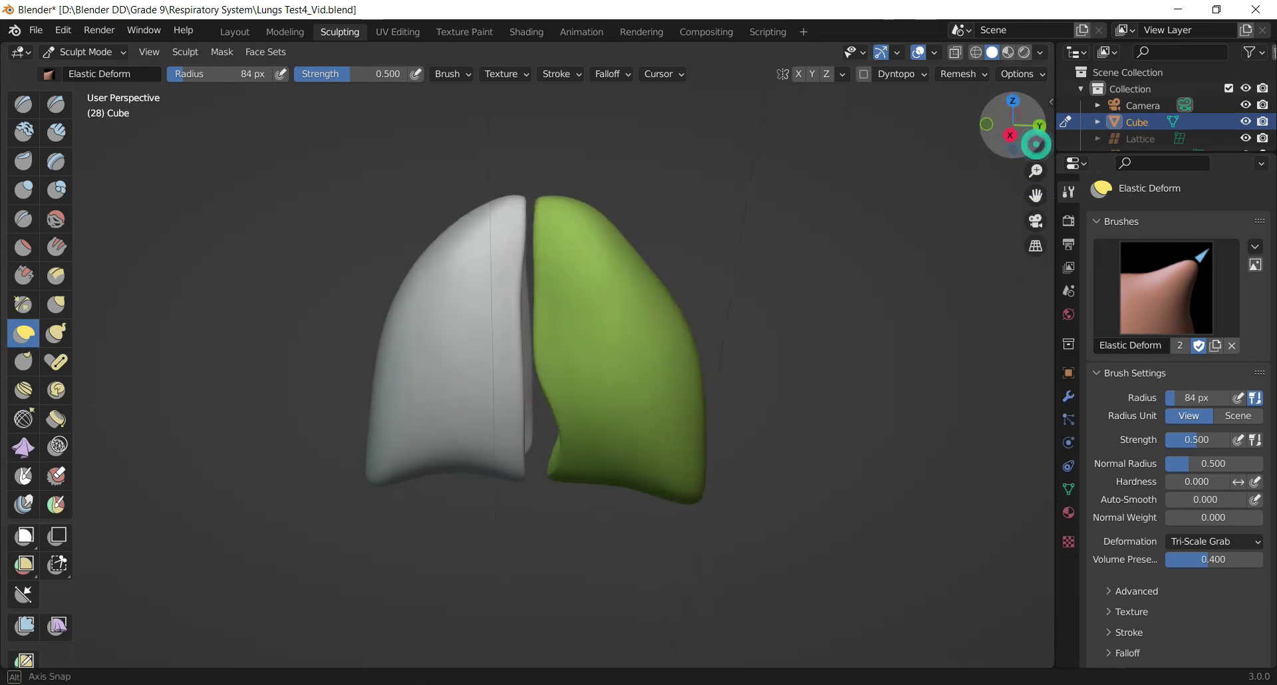
pyautogui.moveTo(347, 78); pyautogui.dragTo(341, 78)
pyautogui.moveTo(182, 74); pyautogui.dragTo(183, 74)
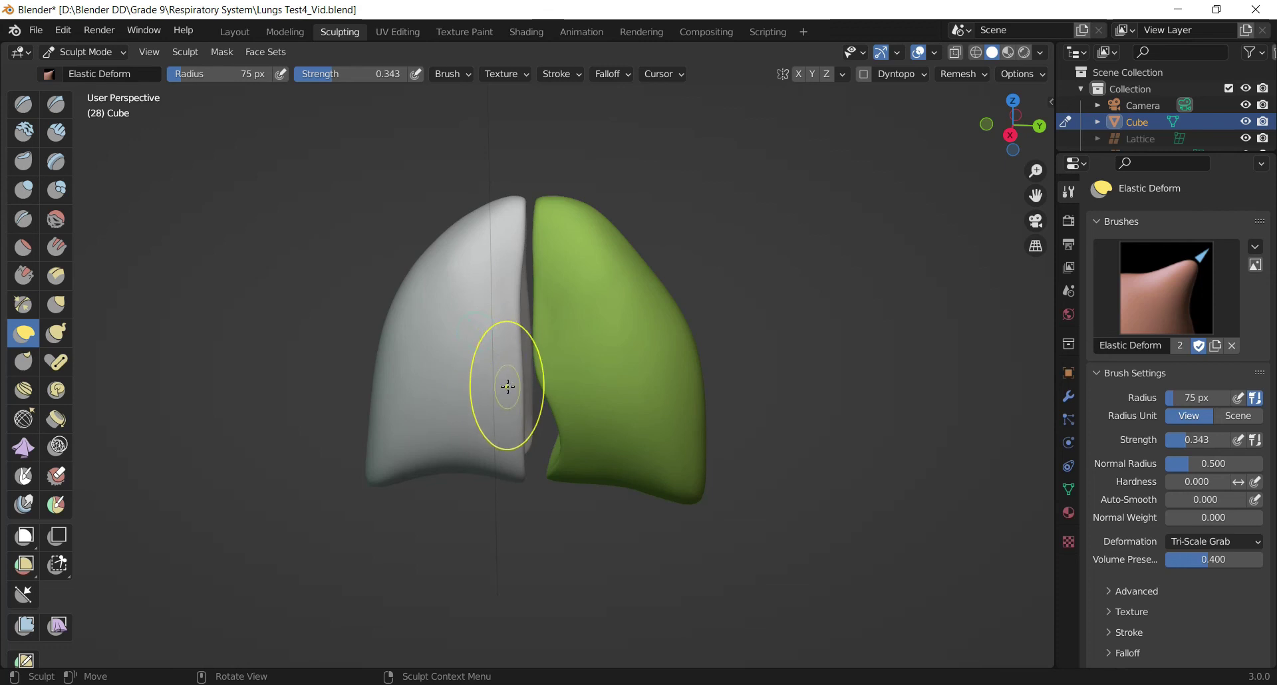
pyautogui.moveTo(495, 372); pyautogui.dragTo(502, 374)
pyautogui.moveTo(409, 465); pyautogui.dragTo(409, 458)
pyautogui.moveTo(486, 474); pyautogui.dragTo(489, 469)
pyautogui.moveTo(656, 445); pyautogui.dragTo(643, 483)
# - Apply lengthwise Clay Strips strokes with a 72 px radius and 0.222 strength to the front of the grey lung
pyautogui.moveTo(493, 234); pyautogui.dragTo(493, 426)
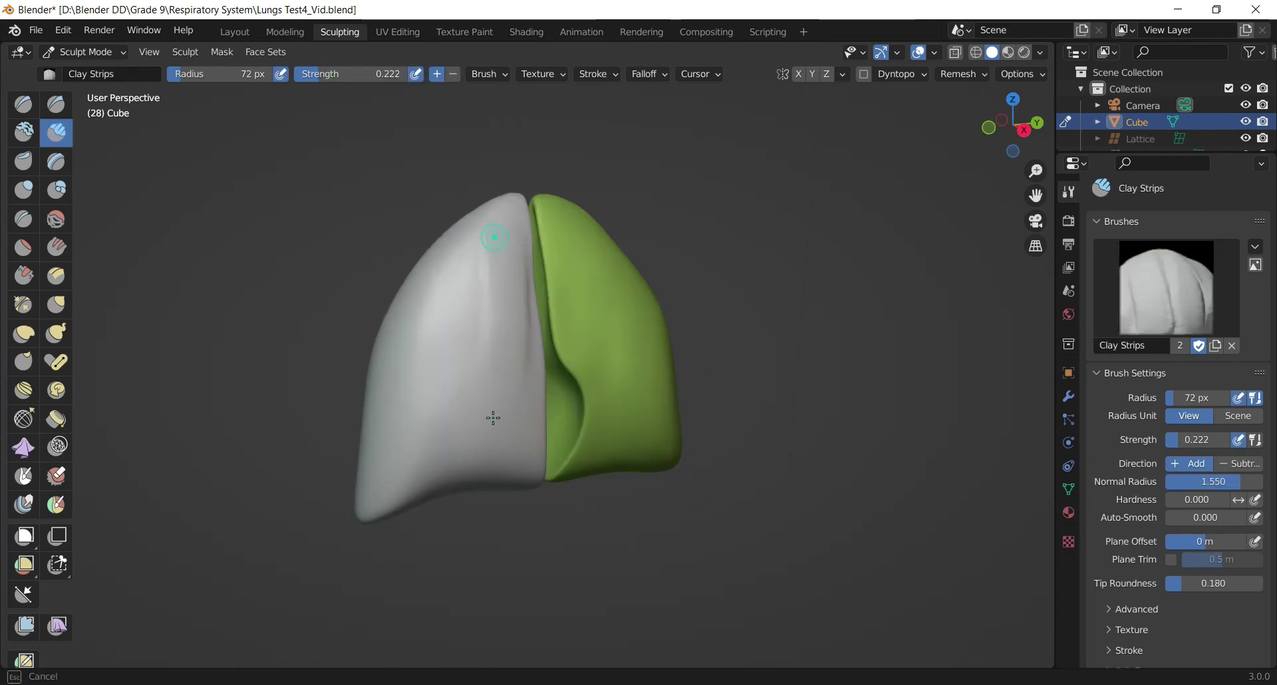
pyautogui.moveTo(506, 255)
pyautogui.mouseDown()
pyautogui.moveTo(490, 326)
pyautogui.moveTo(410, 423)
pyautogui.moveTo(450, 345)
pyautogui.mouseUp()
pyautogui.moveTo(472, 283); pyautogui.dragTo(448, 447)
pyautogui.moveTo(457, 379); pyautogui.dragTo(488, 476)
pyautogui.moveTo(502, 339); pyautogui.dragTo(502, 444)
# - Set the Clay Strips strength to 0.071 and add two long strokes down the grey lung's inner front
pyautogui.moveTo(1030, 152)
pyautogui.mouseDown()
pyautogui.moveTo(1017, 157)
pyautogui.moveTo(1044, 159)
pyautogui.moveTo(1012, 152)
pyautogui.mouseUp()
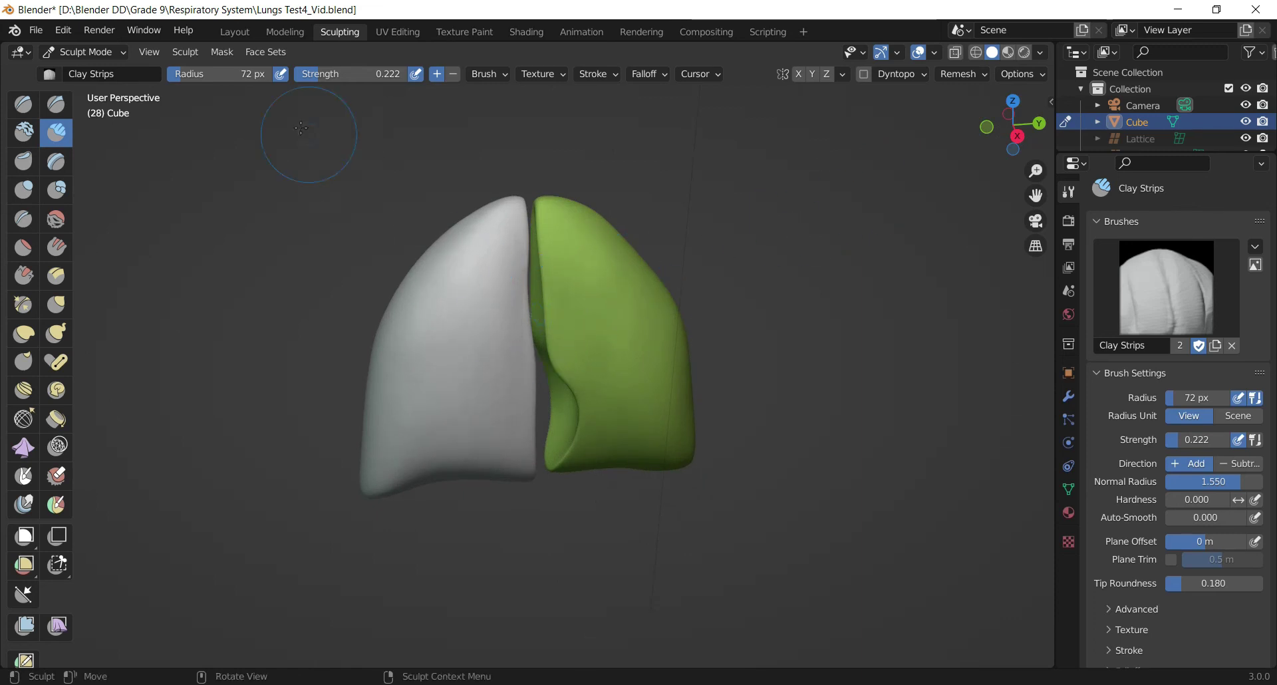
pyautogui.moveTo(315, 79); pyautogui.dragTo(309, 80)
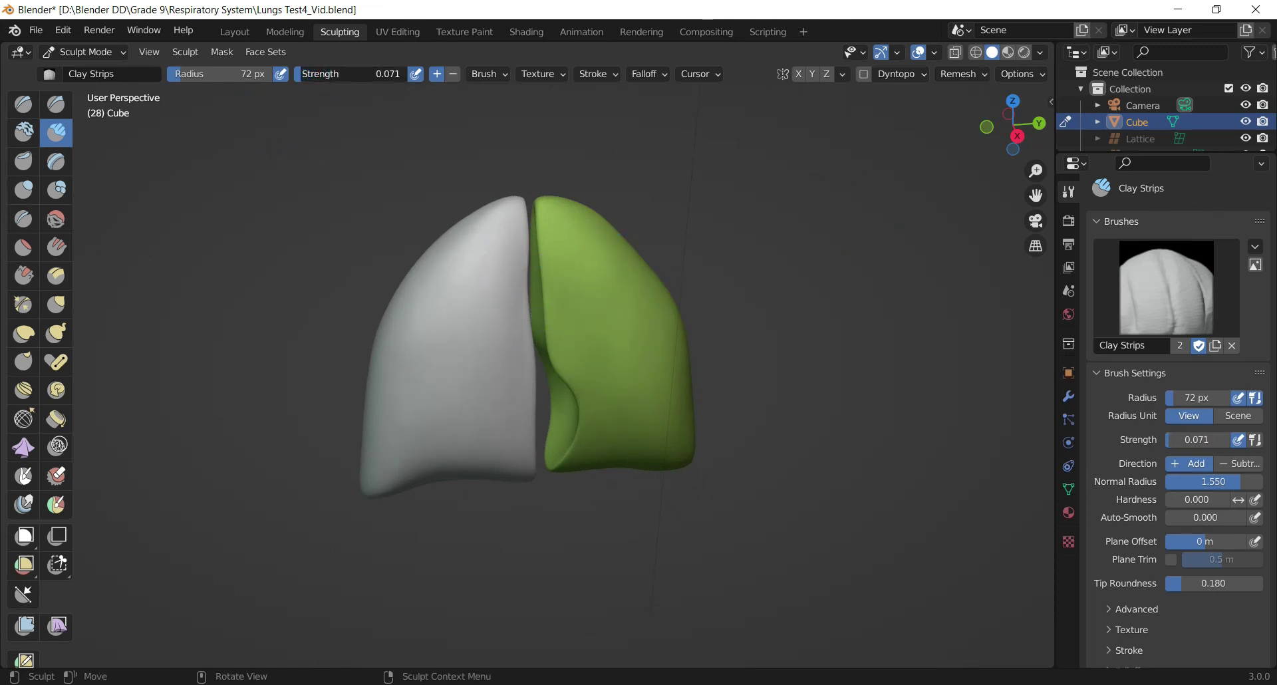
pyautogui.moveTo(487, 215); pyautogui.dragTo(476, 397)
pyautogui.moveTo(514, 249); pyautogui.dragTo(510, 397)
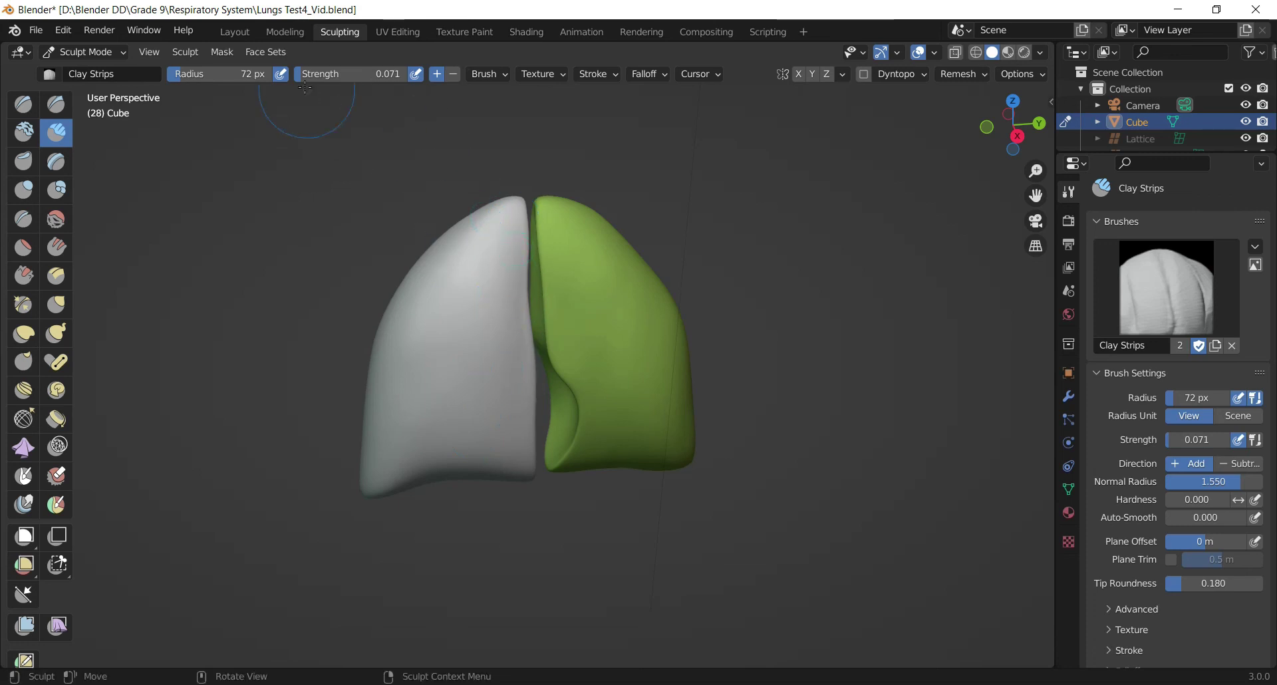
# - Set the Clay Strips strength to 0.216 and build up diagonal strokes across the front of the green lung
pyautogui.moveTo(304, 84); pyautogui.dragTo(310, 84)
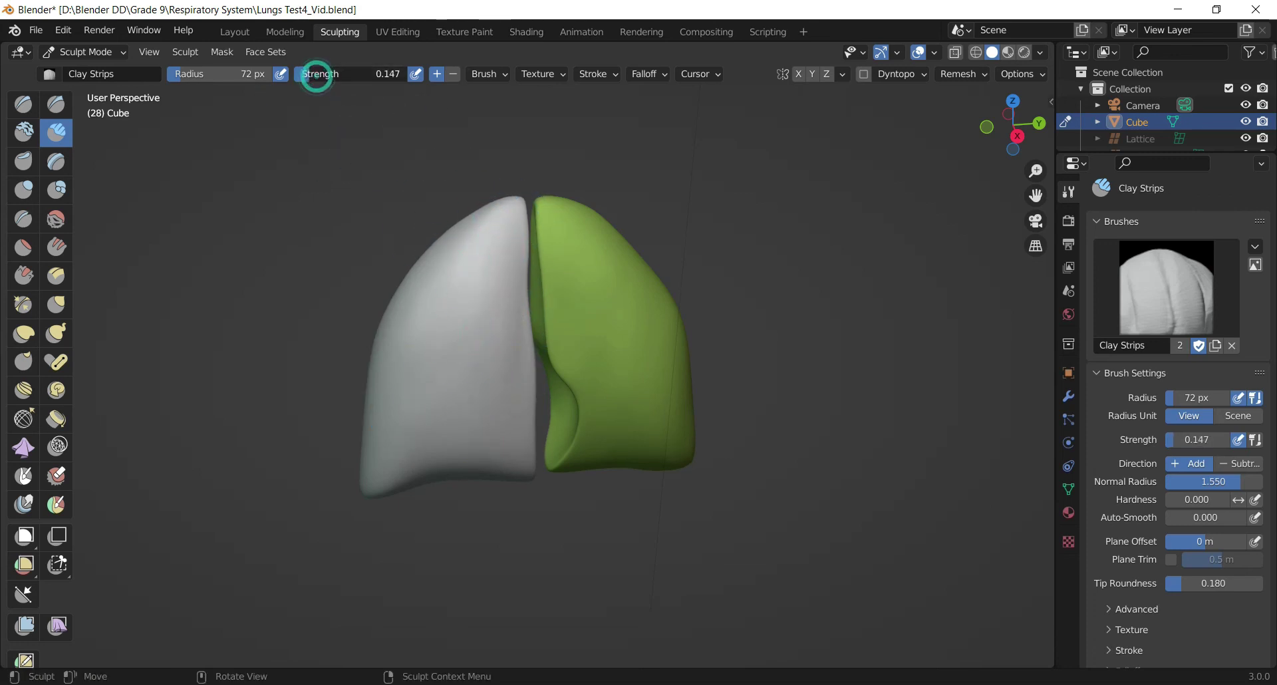
pyautogui.moveTo(317, 75); pyautogui.dragTo(320, 75)
pyautogui.moveTo(319, 74); pyautogui.dragTo(324, 74)
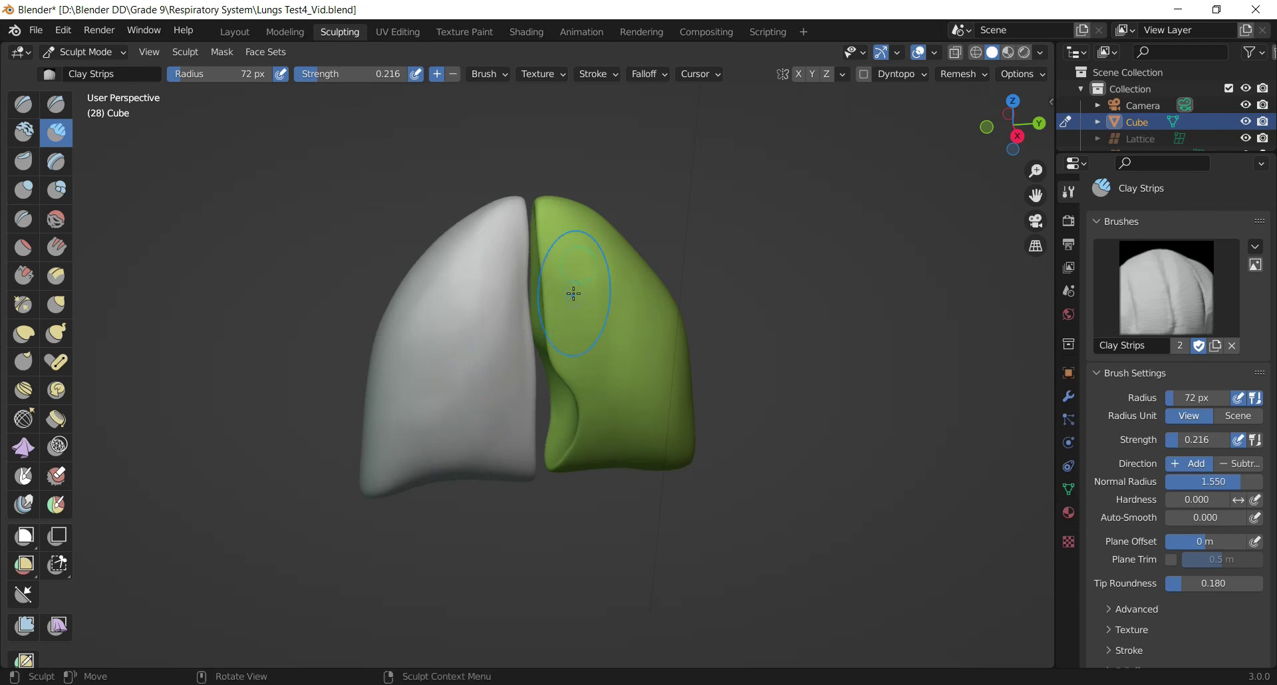
pyautogui.moveTo(574, 294); pyautogui.dragTo(625, 352)
pyautogui.moveTo(615, 240); pyautogui.dragTo(680, 395)
pyautogui.moveTo(599, 328); pyautogui.dragTo(631, 419)
pyautogui.moveTo(559, 335); pyautogui.dragTo(579, 439)
pyautogui.moveTo(596, 385)
pyautogui.mouseDown()
pyautogui.moveTo(606, 436)
pyautogui.moveTo(647, 436)
pyautogui.moveTo(648, 405)
pyautogui.mouseUp()
pyautogui.click(652, 363)
# - Add Clay Strips strokes along the lower part of the green lung and up the front of the grey lung
pyautogui.moveTo(1012, 126)
pyautogui.mouseDown()
pyautogui.moveTo(994, 127)
pyautogui.moveTo(1017, 121)
pyautogui.mouseUp()
pyautogui.moveTo(592, 335)
pyautogui.mouseDown()
pyautogui.moveTo(604, 357)
pyautogui.moveTo(595, 452)
pyautogui.mouseUp()
pyautogui.moveTo(585, 488)
pyautogui.mouseDown()
pyautogui.moveTo(659, 508)
pyautogui.moveTo(624, 476)
pyautogui.mouseUp()
pyautogui.click(630, 460)
pyautogui.moveTo(498, 377); pyautogui.dragTo(476, 471)
pyautogui.moveTo(418, 441); pyautogui.dragTo(479, 270)
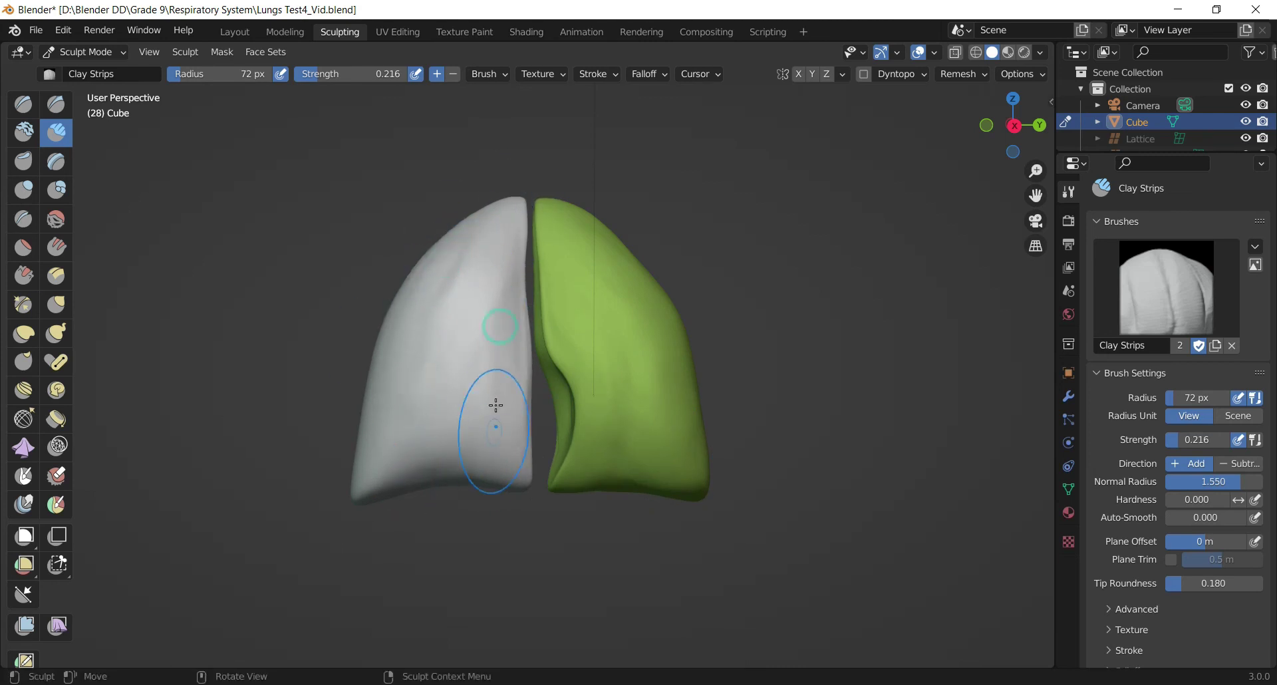
# - Set the Clay Strips radius to 100 px and add strokes across the backs of both lungs
pyautogui.moveTo(1009, 127); pyautogui.dragTo(846, 126)
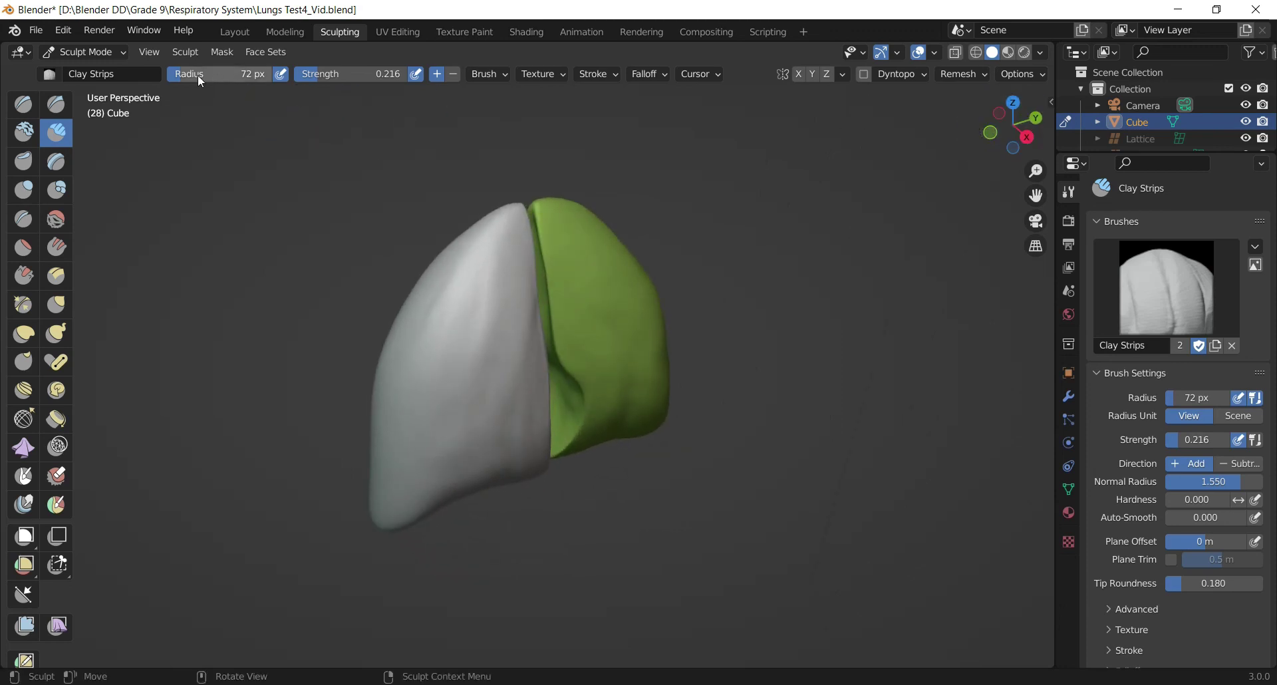
pyautogui.click(184, 71)
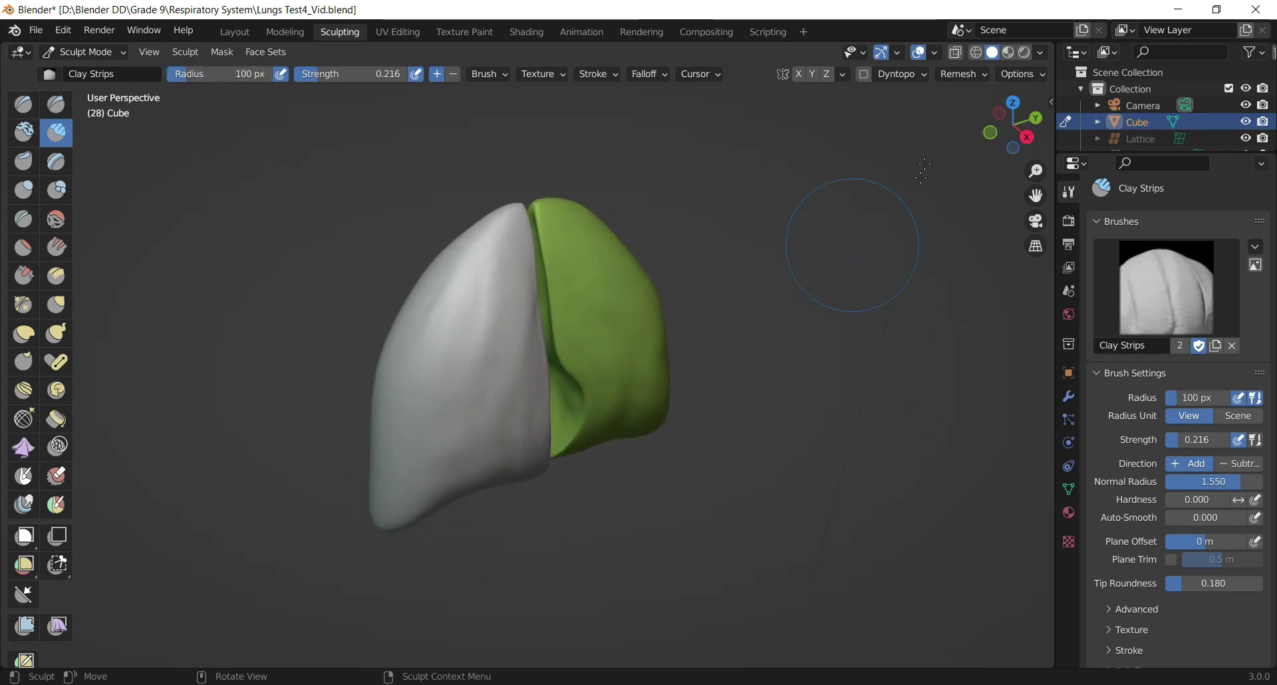
pyautogui.moveTo(1012, 125); pyautogui.dragTo(1220, 116)
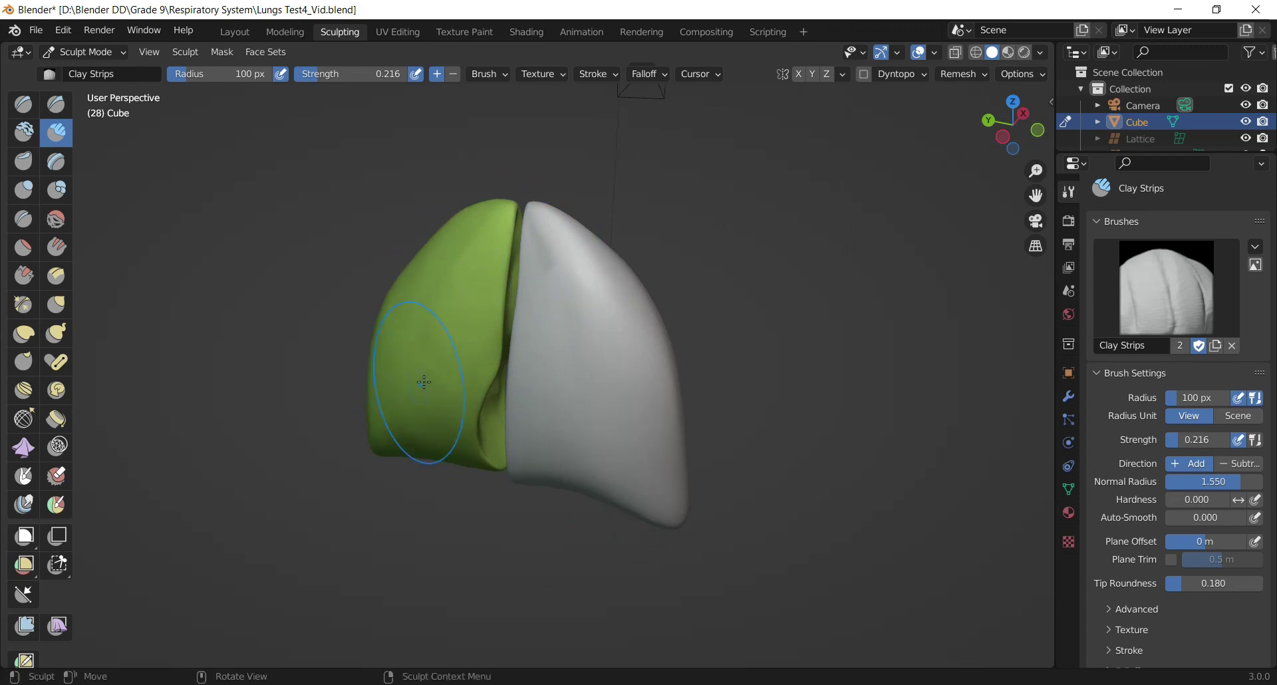
pyautogui.moveTo(435, 395); pyautogui.dragTo(476, 469)
pyautogui.moveTo(558, 274); pyautogui.dragTo(533, 379)
pyautogui.moveTo(530, 320); pyautogui.dragTo(615, 428)
pyautogui.moveTo(642, 376)
pyautogui.mouseDown()
pyautogui.moveTo(588, 455)
pyautogui.moveTo(549, 485)
pyautogui.moveTo(585, 513)
pyautogui.moveTo(635, 496)
pyautogui.mouseUp()
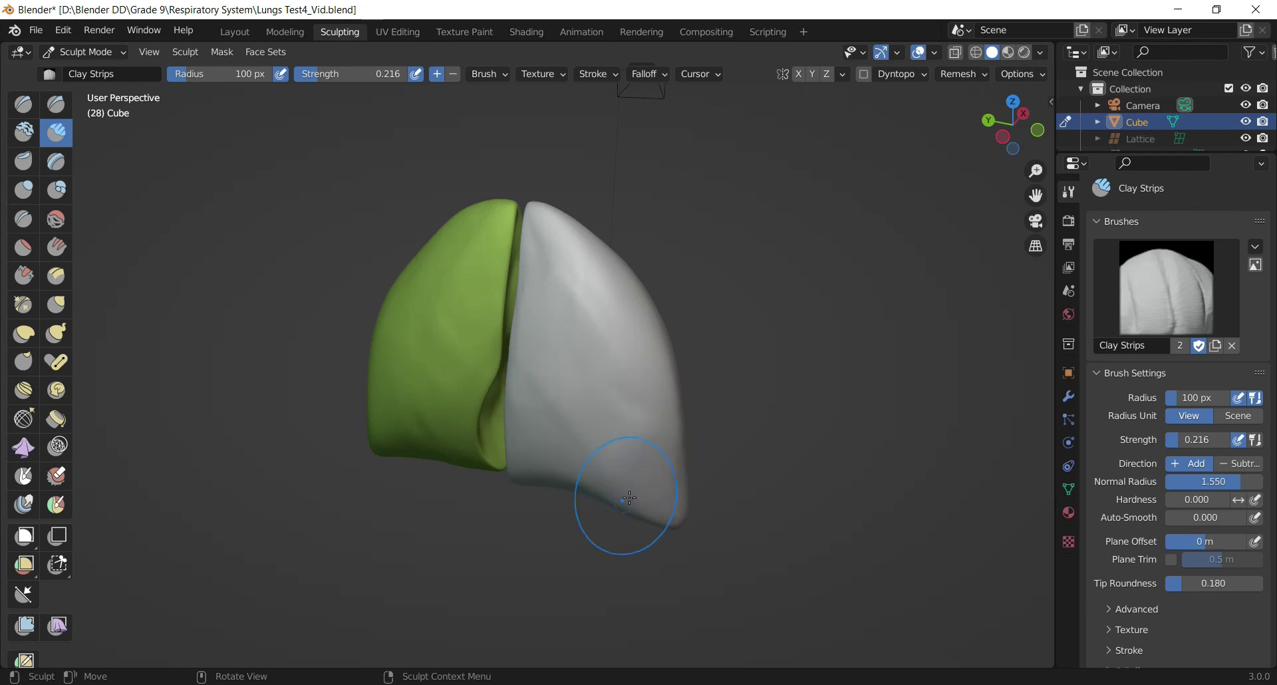
pyautogui.click(644, 502)
# - Add a Clay Strips stroke up the inner front of the green lung
pyautogui.moveTo(1029, 160)
pyautogui.mouseDown()
pyautogui.moveTo(1039, 151)
pyautogui.moveTo(1027, 148)
pyautogui.moveTo(1031, 158)
pyautogui.mouseUp()
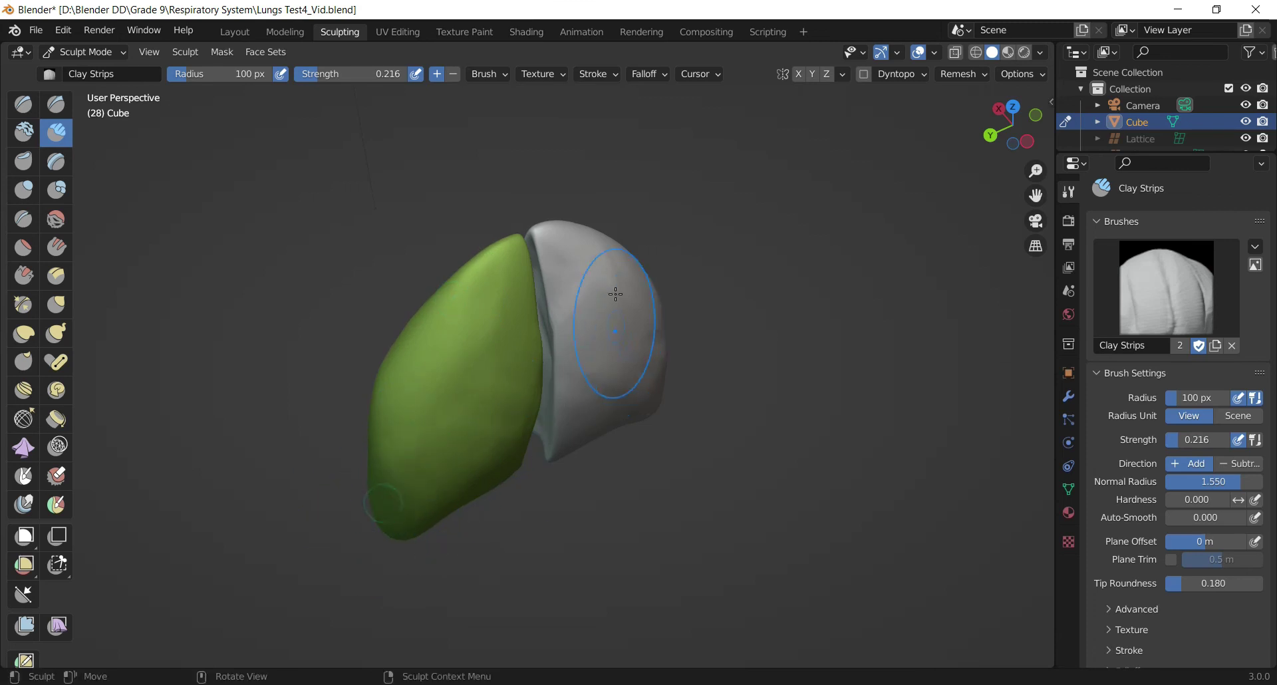
pyautogui.moveTo(972, 139); pyautogui.dragTo(1028, 130)
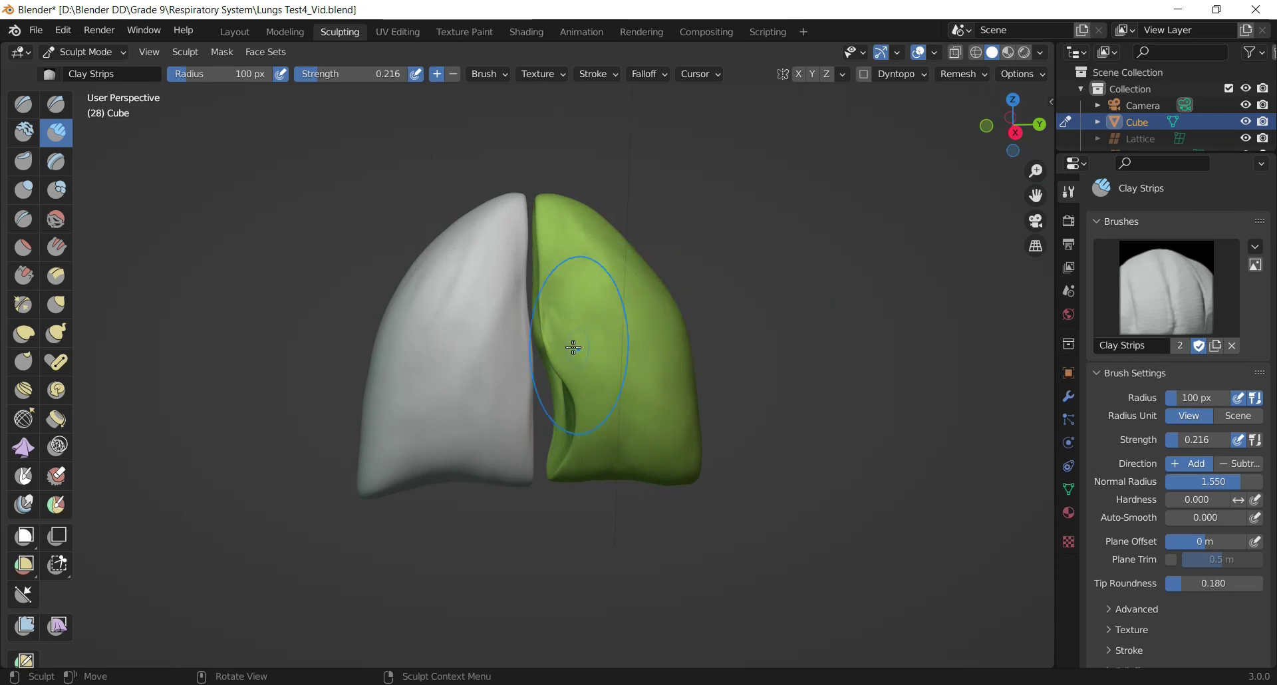
pyautogui.moveTo(573, 350); pyautogui.dragTo(588, 273)
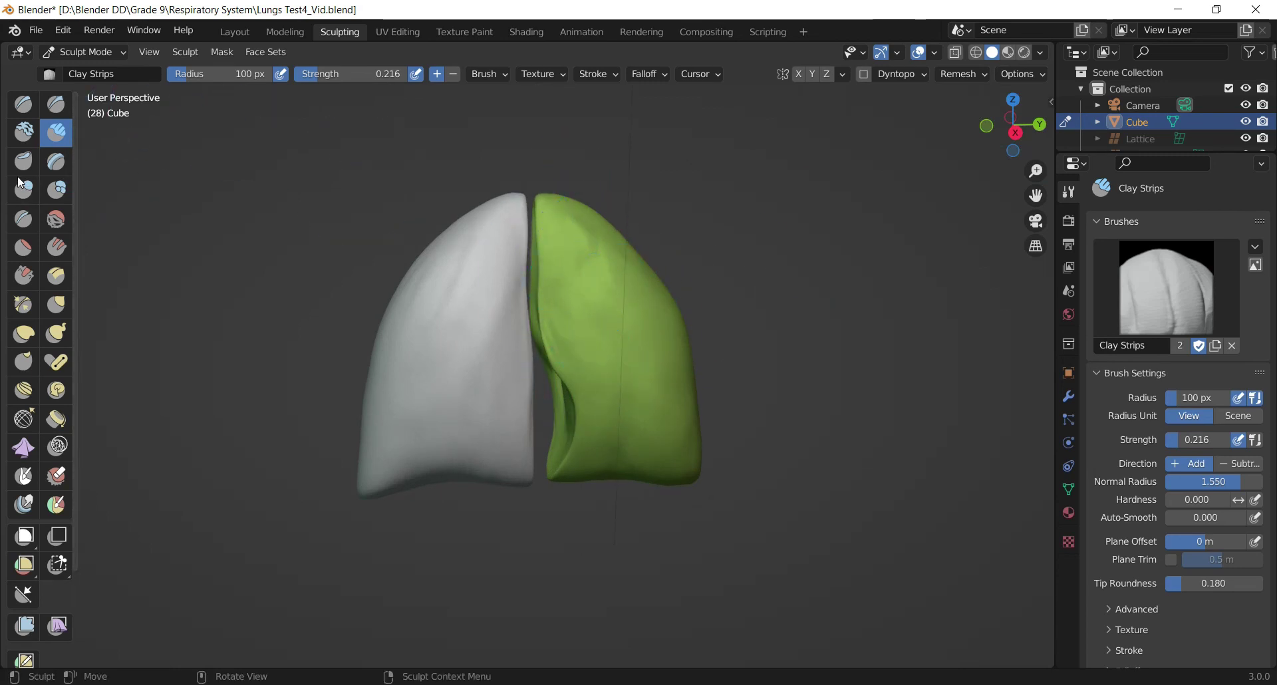
# - Smooth the upper front of the green lung with Flatten/Contrast at strength 0.500, direction set to Flatten
pyautogui.click(23, 250)
pyautogui.moveTo(553, 310)
pyautogui.mouseDown()
pyautogui.moveTo(562, 354)
pyautogui.moveTo(556, 336)
pyautogui.mouseUp()
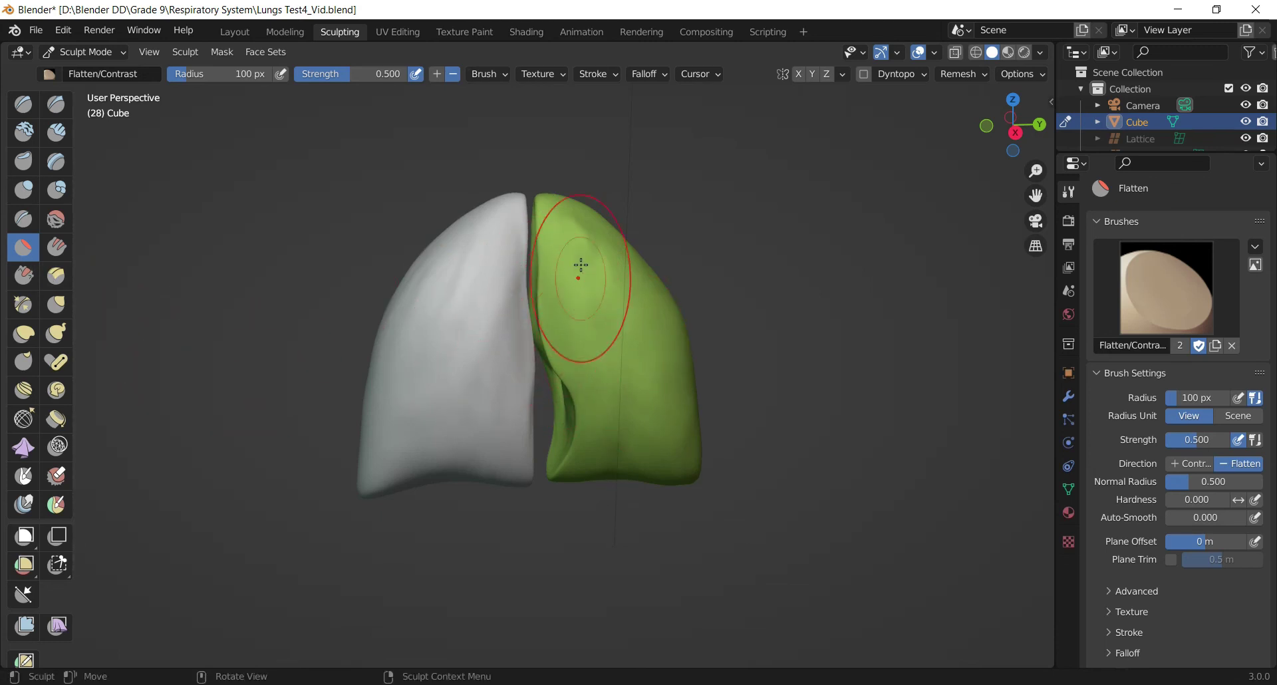
pyautogui.moveTo(582, 233)
pyautogui.mouseDown()
pyautogui.moveTo(618, 274)
pyautogui.moveTo(600, 267)
pyautogui.mouseUp()
# - Set the Flatten/Contrast strength to 0.297 and flatten the front and outer side of the grey lung
pyautogui.moveTo(1025, 140)
pyautogui.mouseDown()
pyautogui.moveTo(1019, 168)
pyautogui.moveTo(996, 146)
pyautogui.moveTo(1009, 143)
pyautogui.mouseUp()
pyautogui.moveTo(353, 82); pyautogui.dragTo(346, 78)
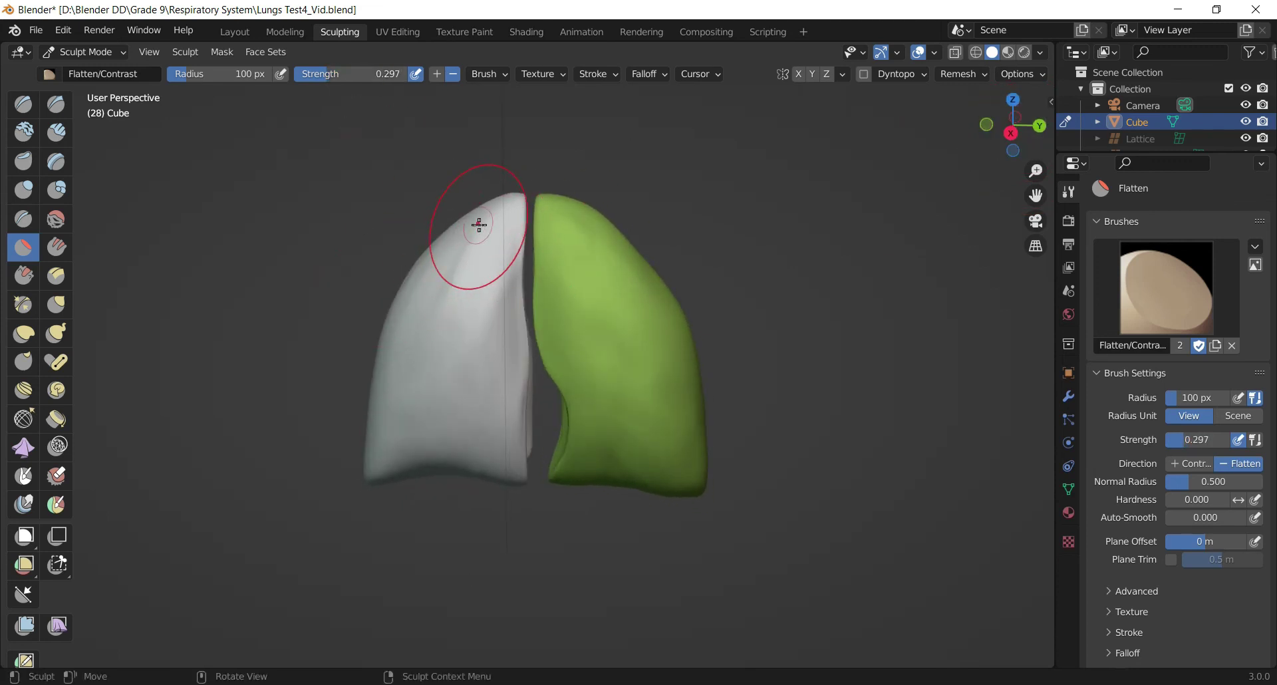
pyautogui.moveTo(490, 250); pyautogui.dragTo(486, 446)
pyautogui.moveTo(485, 363); pyautogui.dragTo(489, 432)
pyautogui.moveTo(401, 377); pyautogui.dragTo(380, 431)
pyautogui.moveTo(427, 258)
pyautogui.mouseDown()
pyautogui.moveTo(396, 306)
pyautogui.moveTo(389, 393)
pyautogui.mouseUp()
# - Flatten the upper back of the green lung, and fill the dented area with the Clay brush at strength 0.302
pyautogui.moveTo(1036, 146); pyautogui.dragTo(738, 153)
pyautogui.moveTo(1012, 128)
pyautogui.mouseDown()
pyautogui.moveTo(947, 169)
pyautogui.moveTo(946, 155)
pyautogui.mouseUp()
pyautogui.moveTo(471, 269)
pyautogui.mouseDown()
pyautogui.moveTo(480, 335)
pyautogui.moveTo(479, 261)
pyautogui.mouseUp()
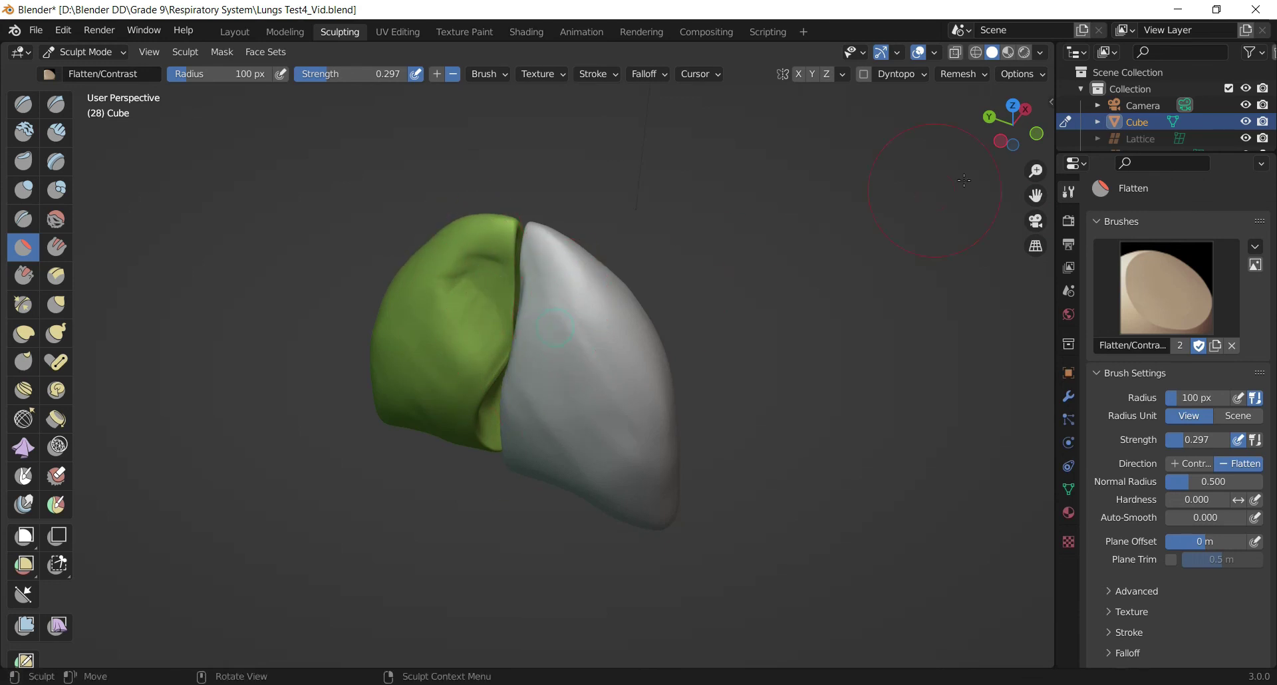
pyautogui.moveTo(1011, 124)
pyautogui.mouseDown()
pyautogui.moveTo(1033, 129)
pyautogui.moveTo(1058, 236)
pyautogui.moveTo(1084, 190)
pyautogui.moveTo(1090, 198)
pyautogui.mouseUp()
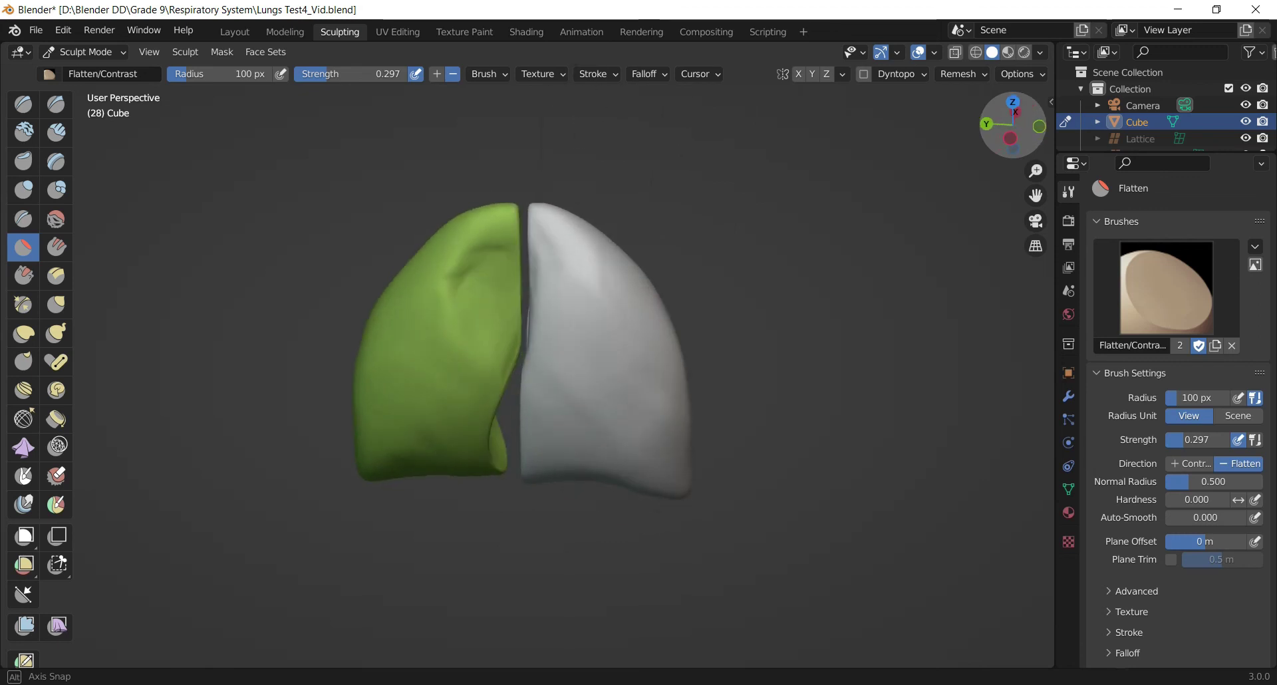
pyautogui.click(30, 139)
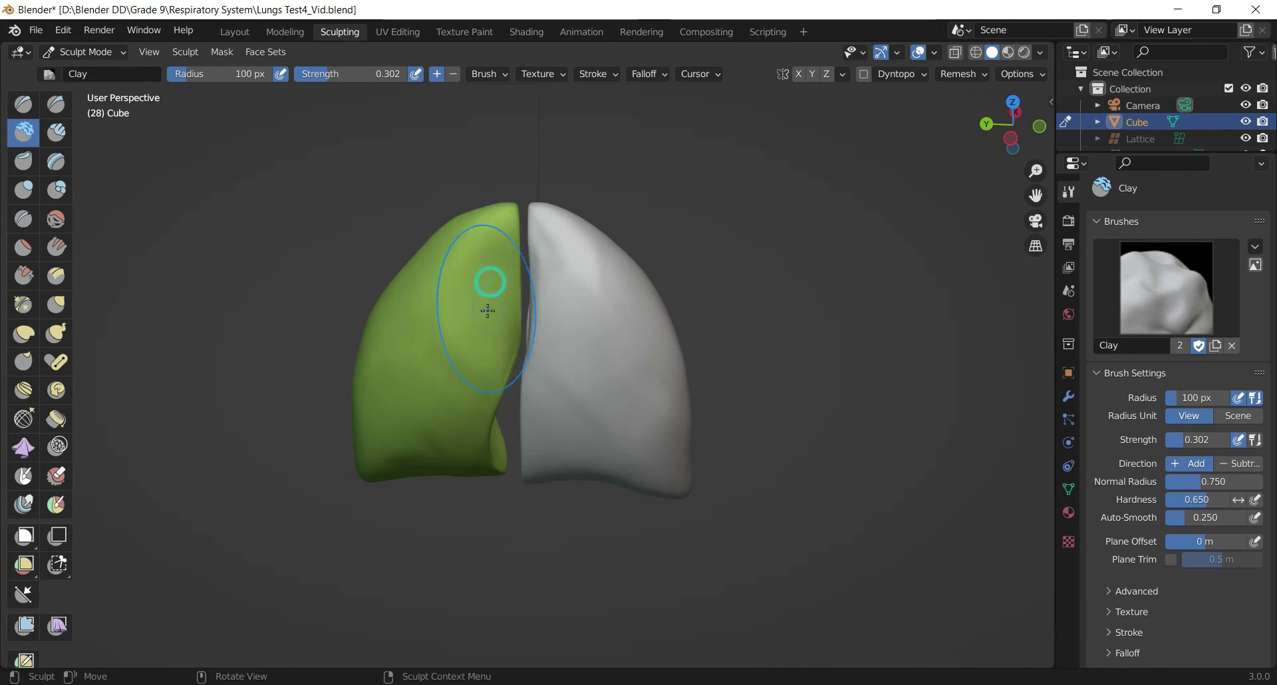
pyautogui.moveTo(999, 157)
pyautogui.mouseDown()
pyautogui.moveTo(1034, 153)
pyautogui.moveTo(3, 213)
pyautogui.mouseUp()
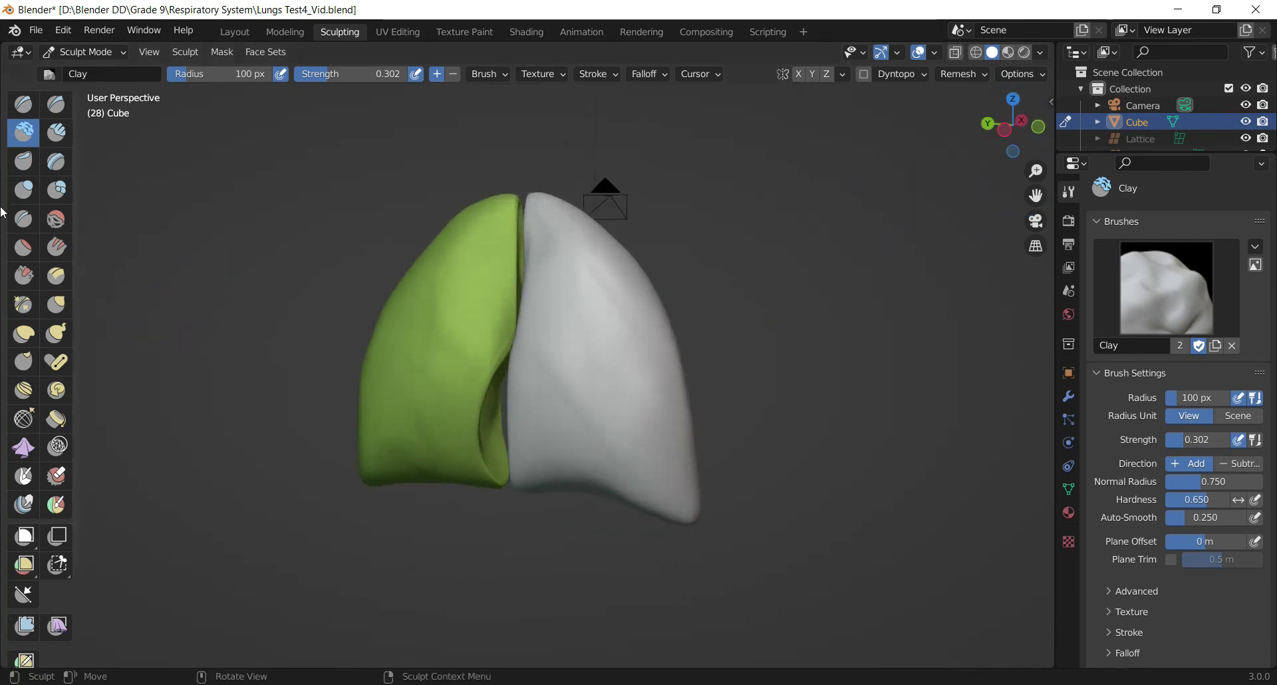
# - Even out the backs of both lungs with the Flatten/Contrast brush at strength 0.297
pyautogui.click(23, 247)
pyautogui.moveTo(465, 229)
pyautogui.mouseDown()
pyautogui.moveTo(476, 367)
pyautogui.moveTo(419, 479)
pyautogui.moveTo(601, 408)
pyautogui.mouseUp()
pyautogui.moveTo(1012, 125); pyautogui.dragTo(635, 297)
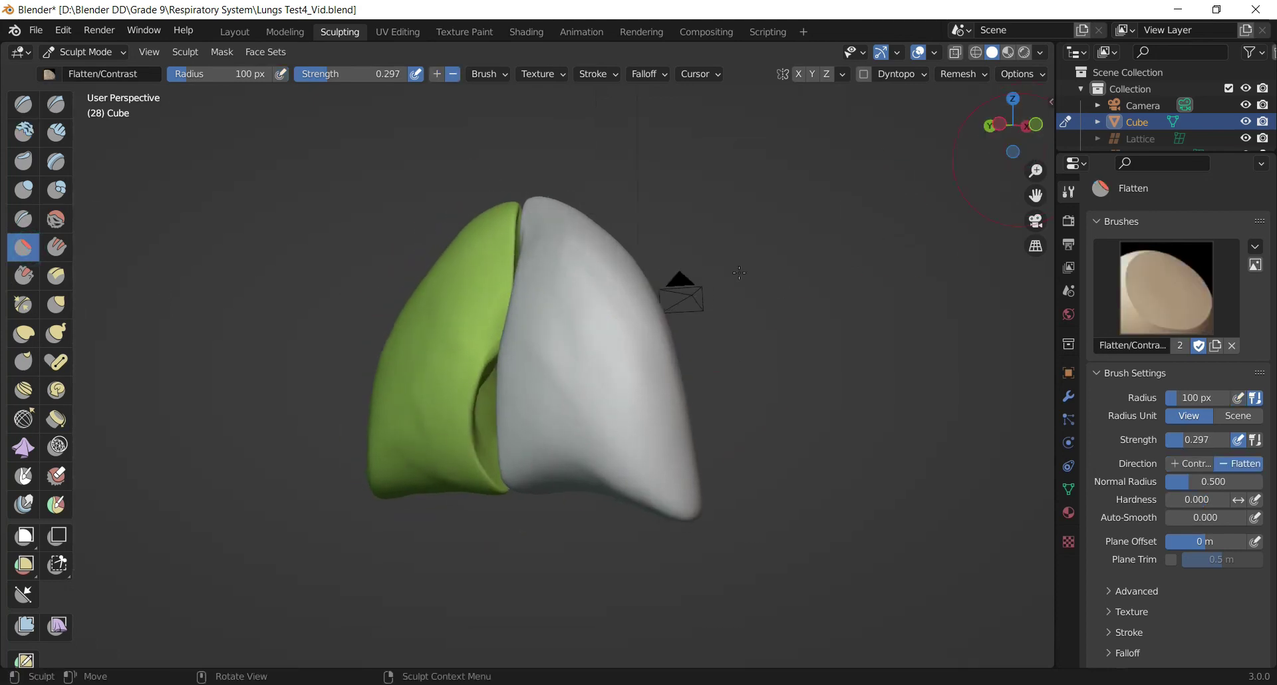
pyautogui.moveTo(984, 161)
pyautogui.mouseDown()
pyautogui.moveTo(864, 212)
pyautogui.moveTo(530, 301)
pyautogui.mouseUp()
# - Set the Clay Strips radius to 44 px and add strokes to the upper back of the green lung
pyautogui.click(56, 131)
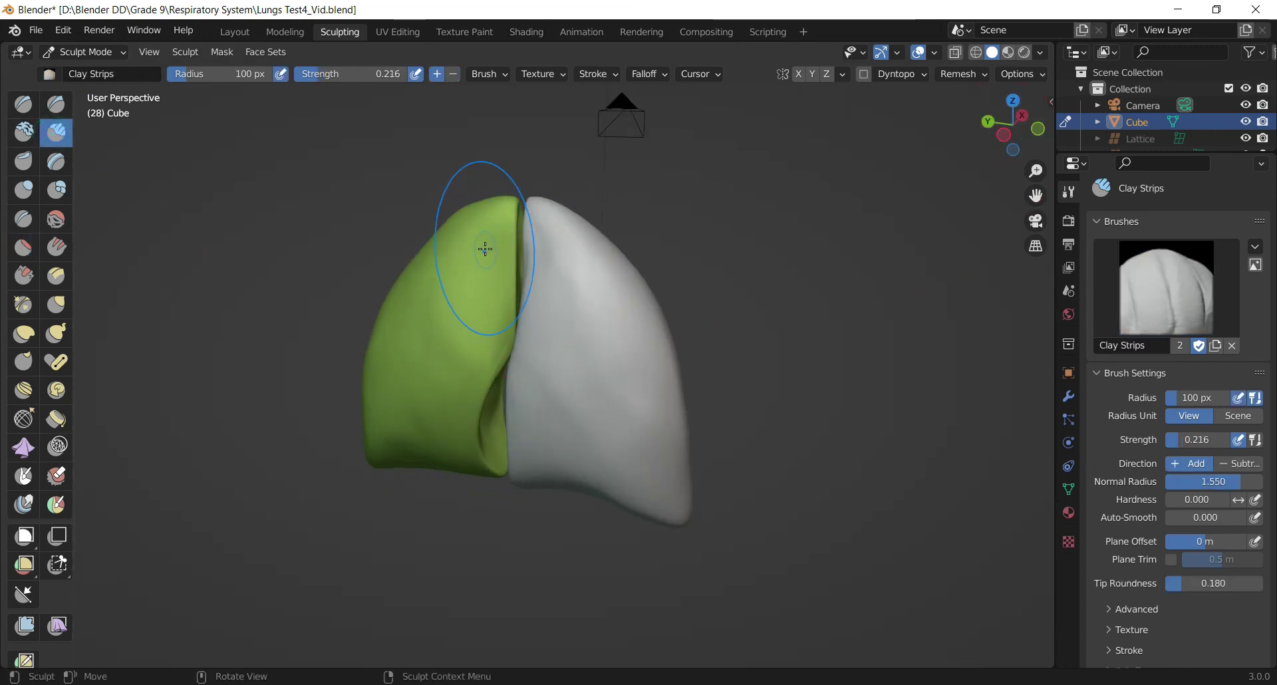
pyautogui.moveTo(207, 76); pyautogui.dragTo(194, 75)
pyautogui.moveTo(490, 243)
pyautogui.mouseDown()
pyautogui.moveTo(466, 330)
pyautogui.moveTo(483, 330)
pyautogui.mouseUp()
pyautogui.moveTo(997, 149)
pyautogui.mouseDown()
pyautogui.moveTo(968, 148)
pyautogui.moveTo(1004, 106)
pyautogui.moveTo(1067, 83)
pyautogui.mouseUp()
pyautogui.moveTo(433, 176); pyautogui.dragTo(422, 356)
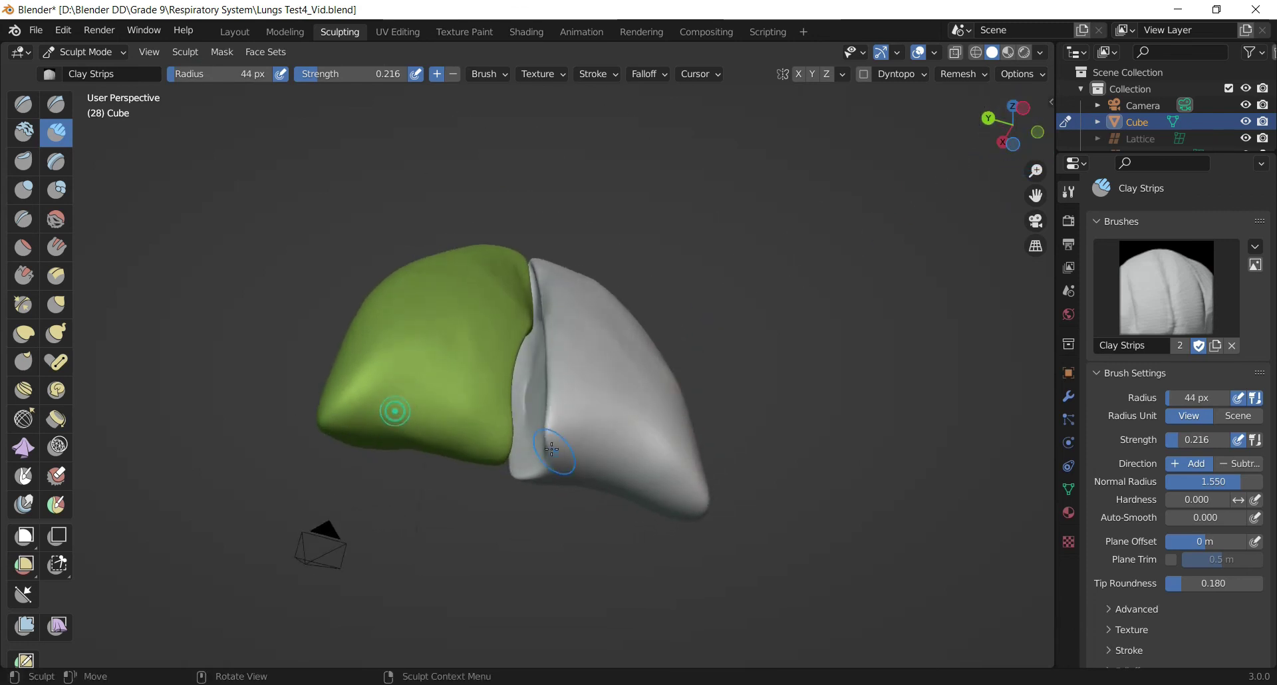
pyautogui.moveTo(1011, 125); pyautogui.dragTo(791, 134)
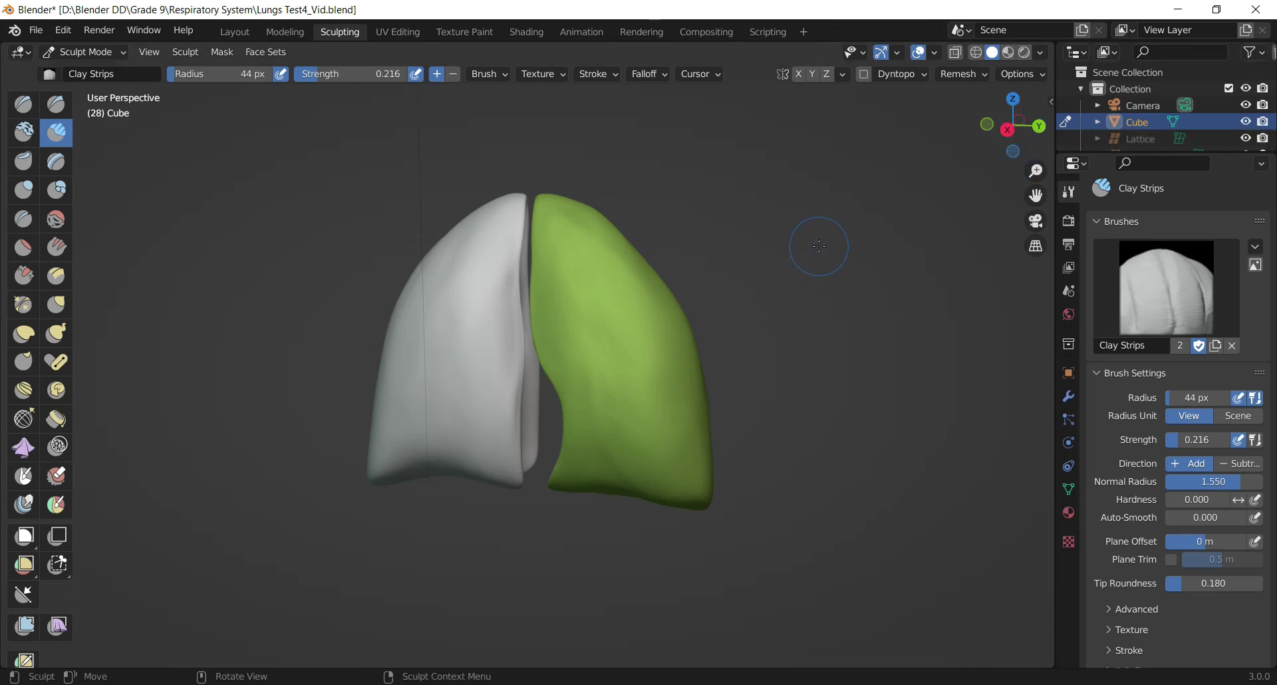
# - Return to the Layout workspace to view the sculpted lungs in Right Orthographic view
pyautogui.click(230, 34)
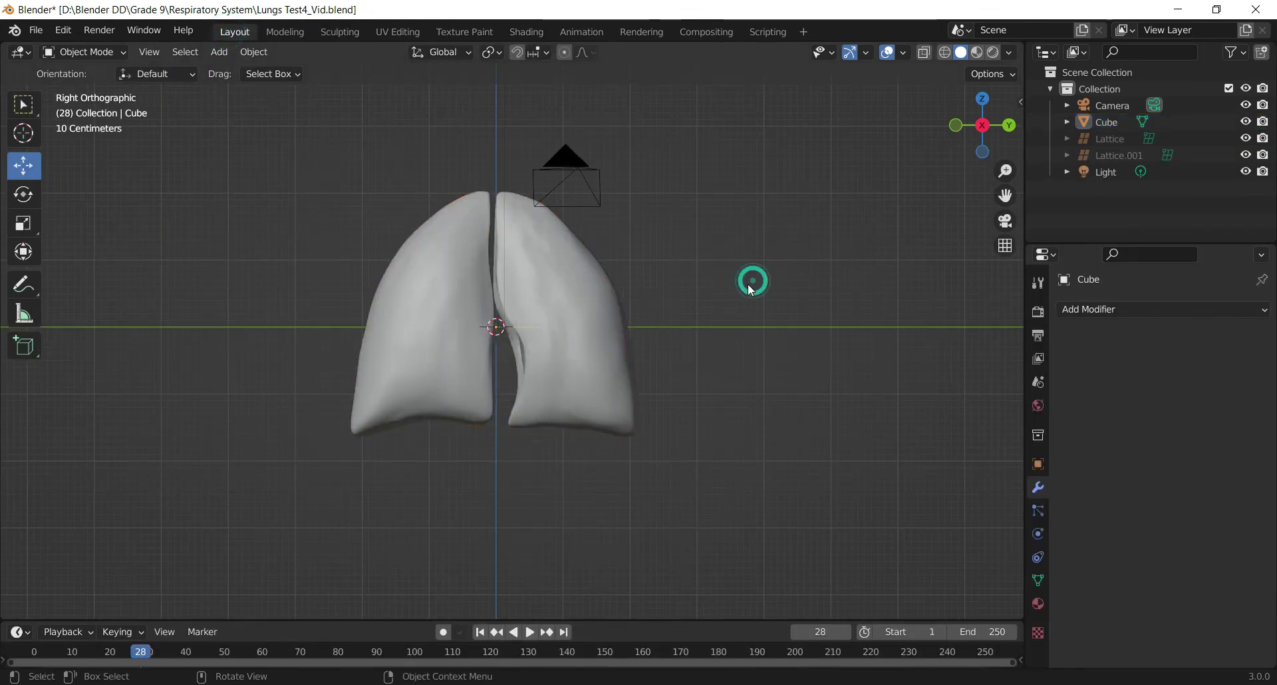
pyautogui.scroll(3, 748, 281)
pyautogui.scroll(-3, 749, 278)
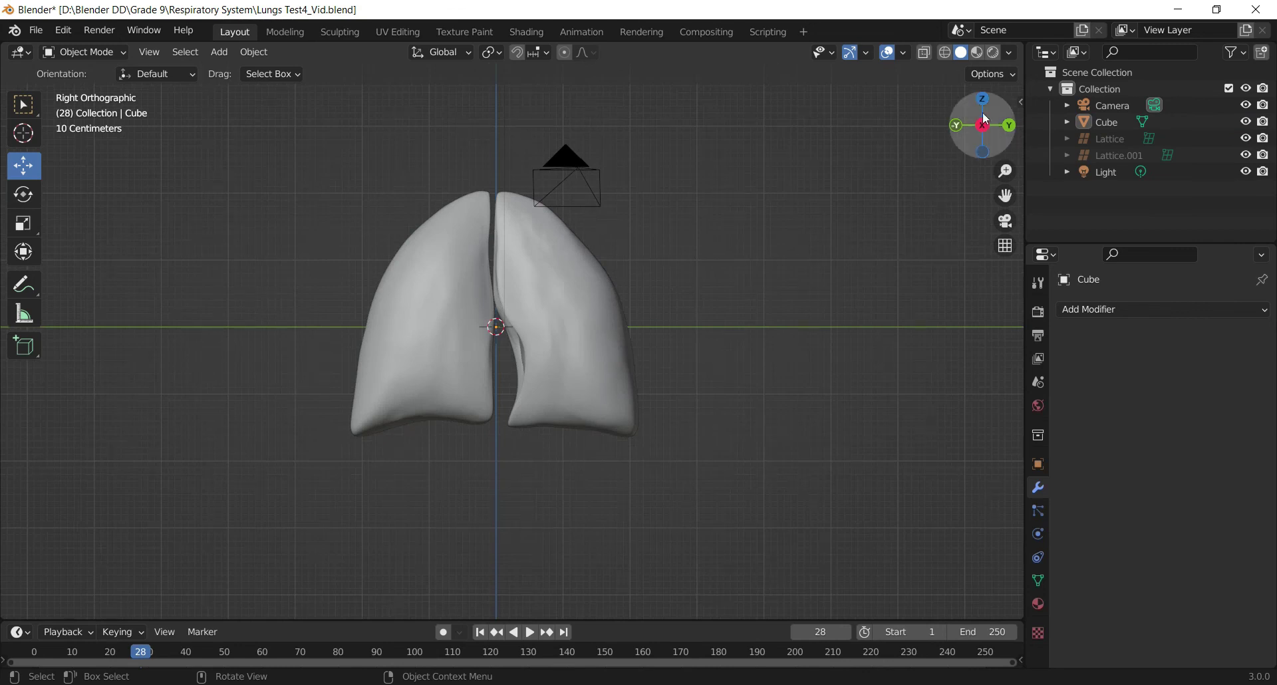
# - Examine the lungs' mesh in wireframe shading from several angles, and restore solid shading
pyautogui.click(944, 52)
pyautogui.scroll(3, 635, 305)
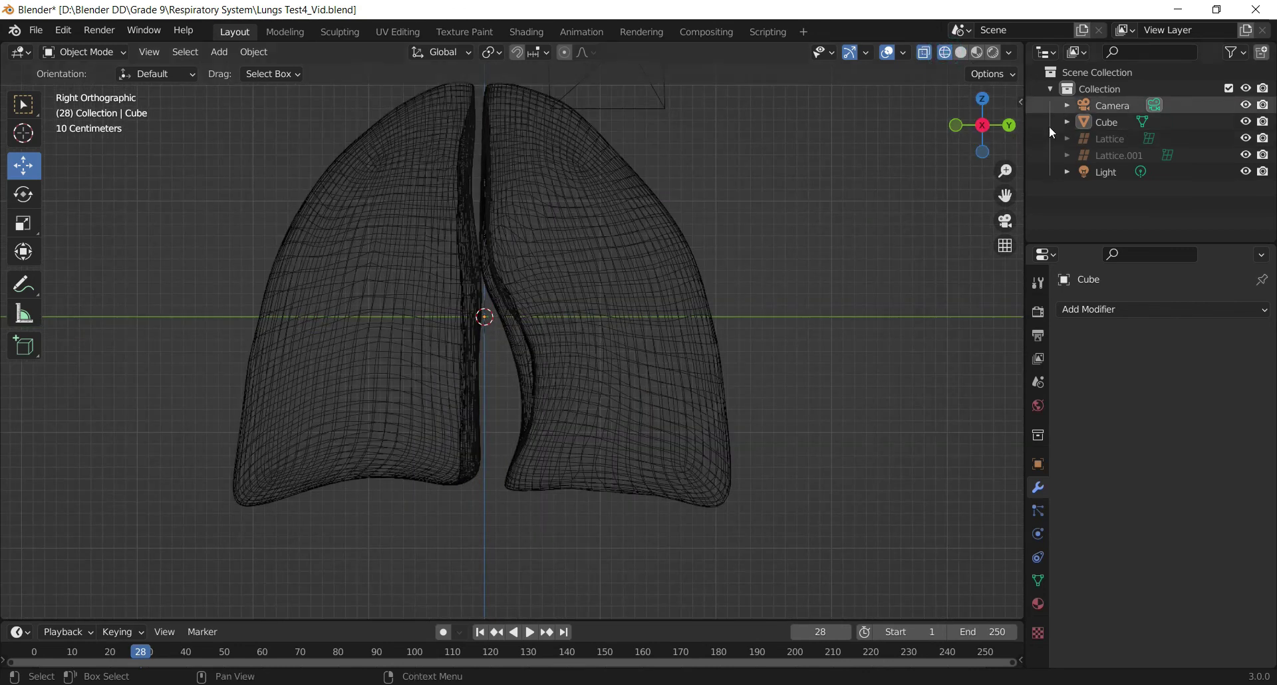
pyautogui.moveTo(981, 126); pyautogui.dragTo(779, 133)
pyautogui.click(978, 131)
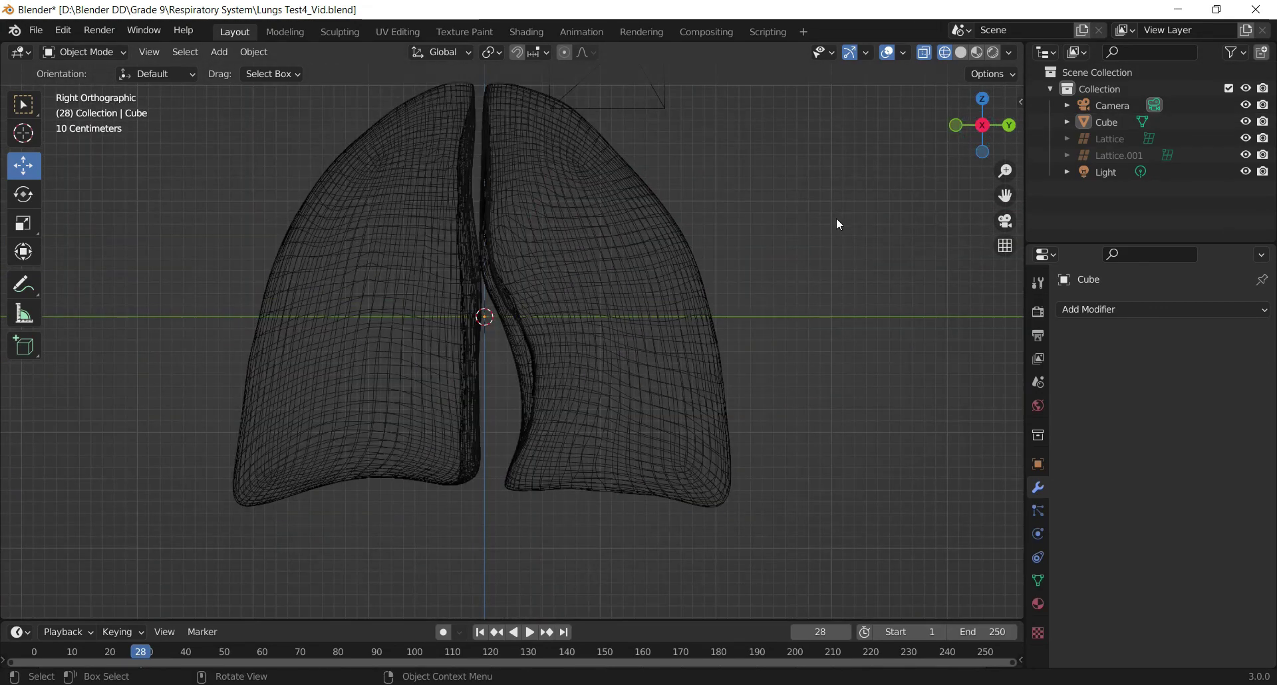
pyautogui.click(960, 52)
pyautogui.scroll(-5, 827, 206)
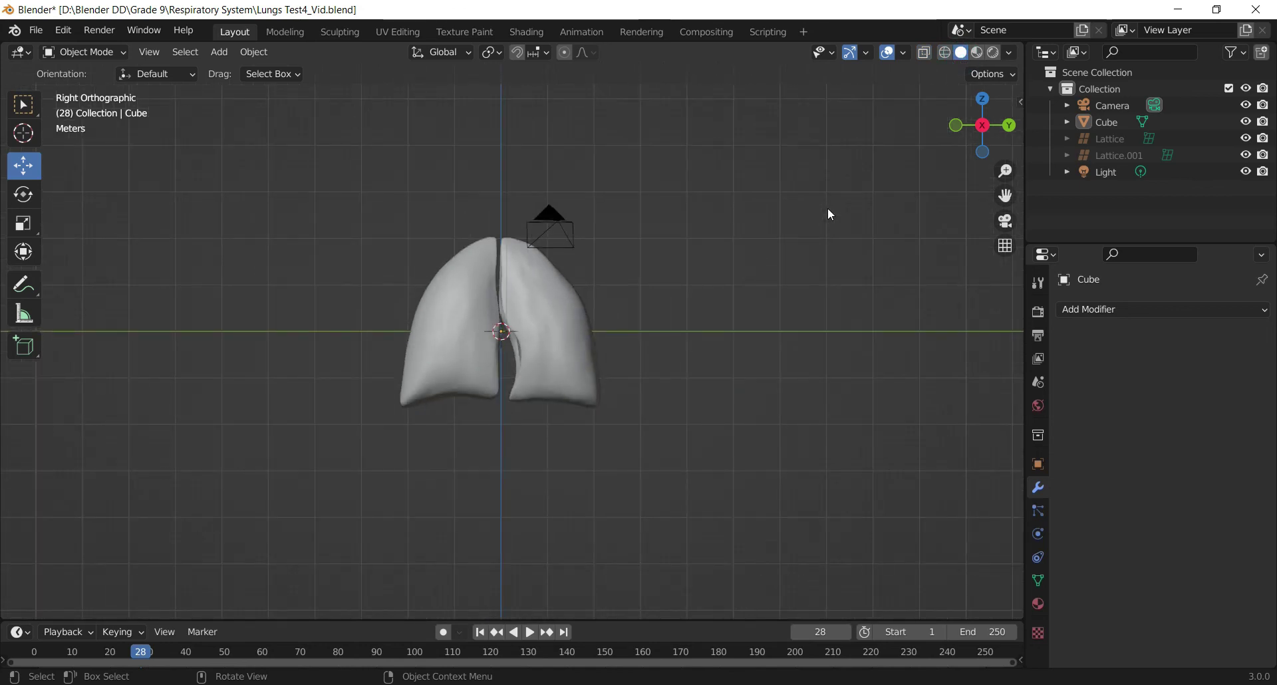